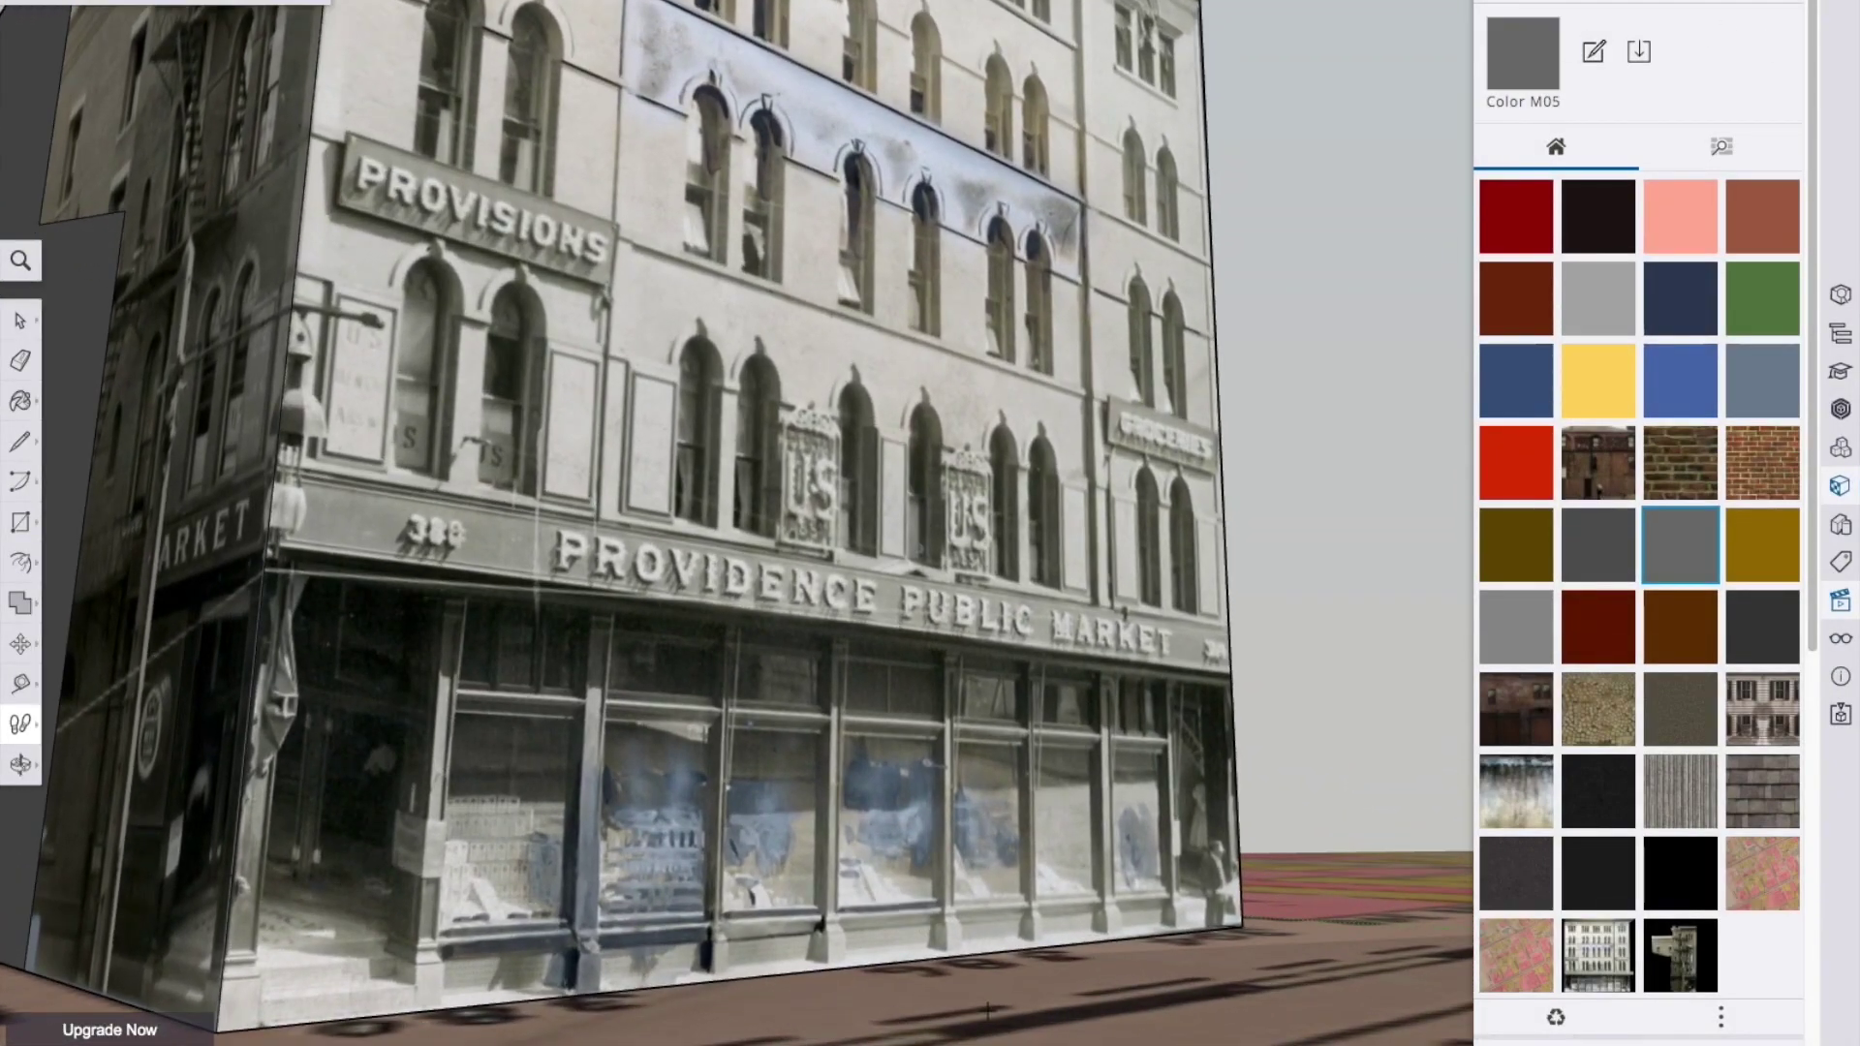
# Step: Walk the camera toward the textured market building, back off, then turn to face its facade
pyautogui.moveTo(1084, 963); pyautogui.dragTo(954, 938)
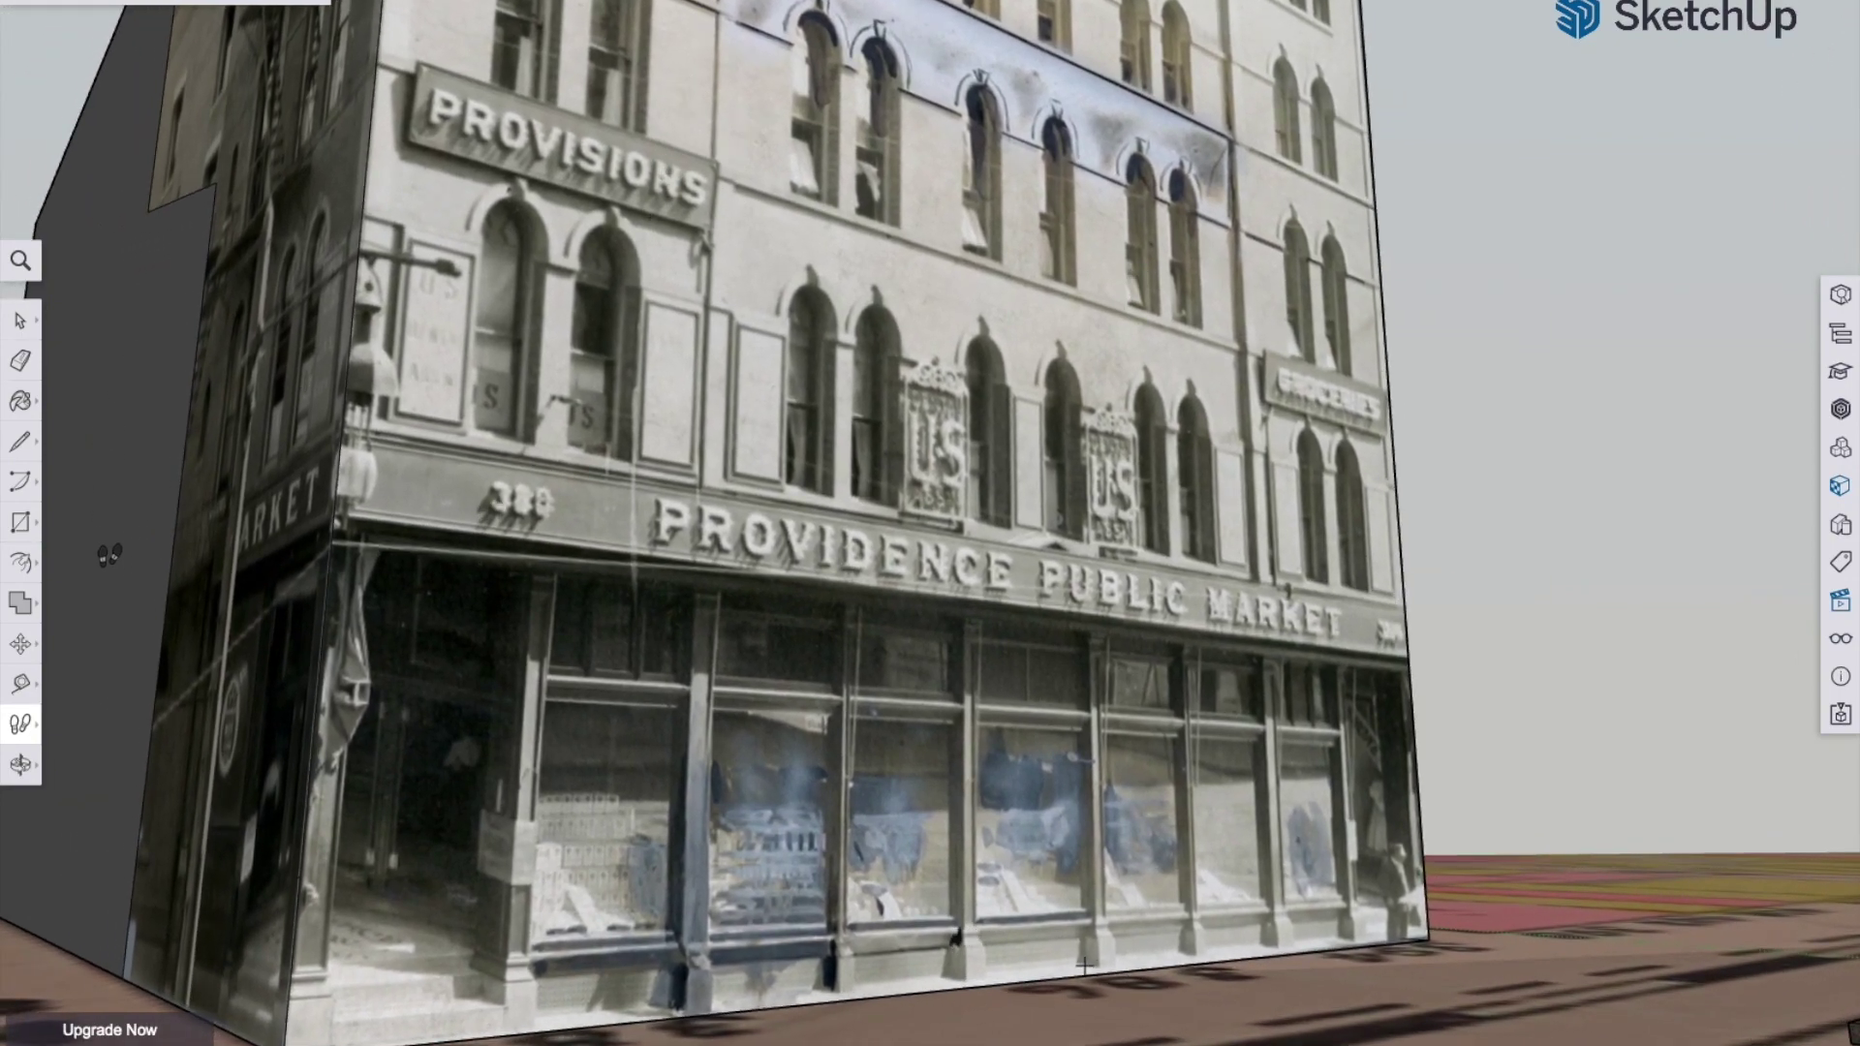
pyautogui.moveTo(1534, 794); pyautogui.dragTo(1439, 875)
pyautogui.moveTo(1317, 860); pyautogui.dragTo(1056, 736)
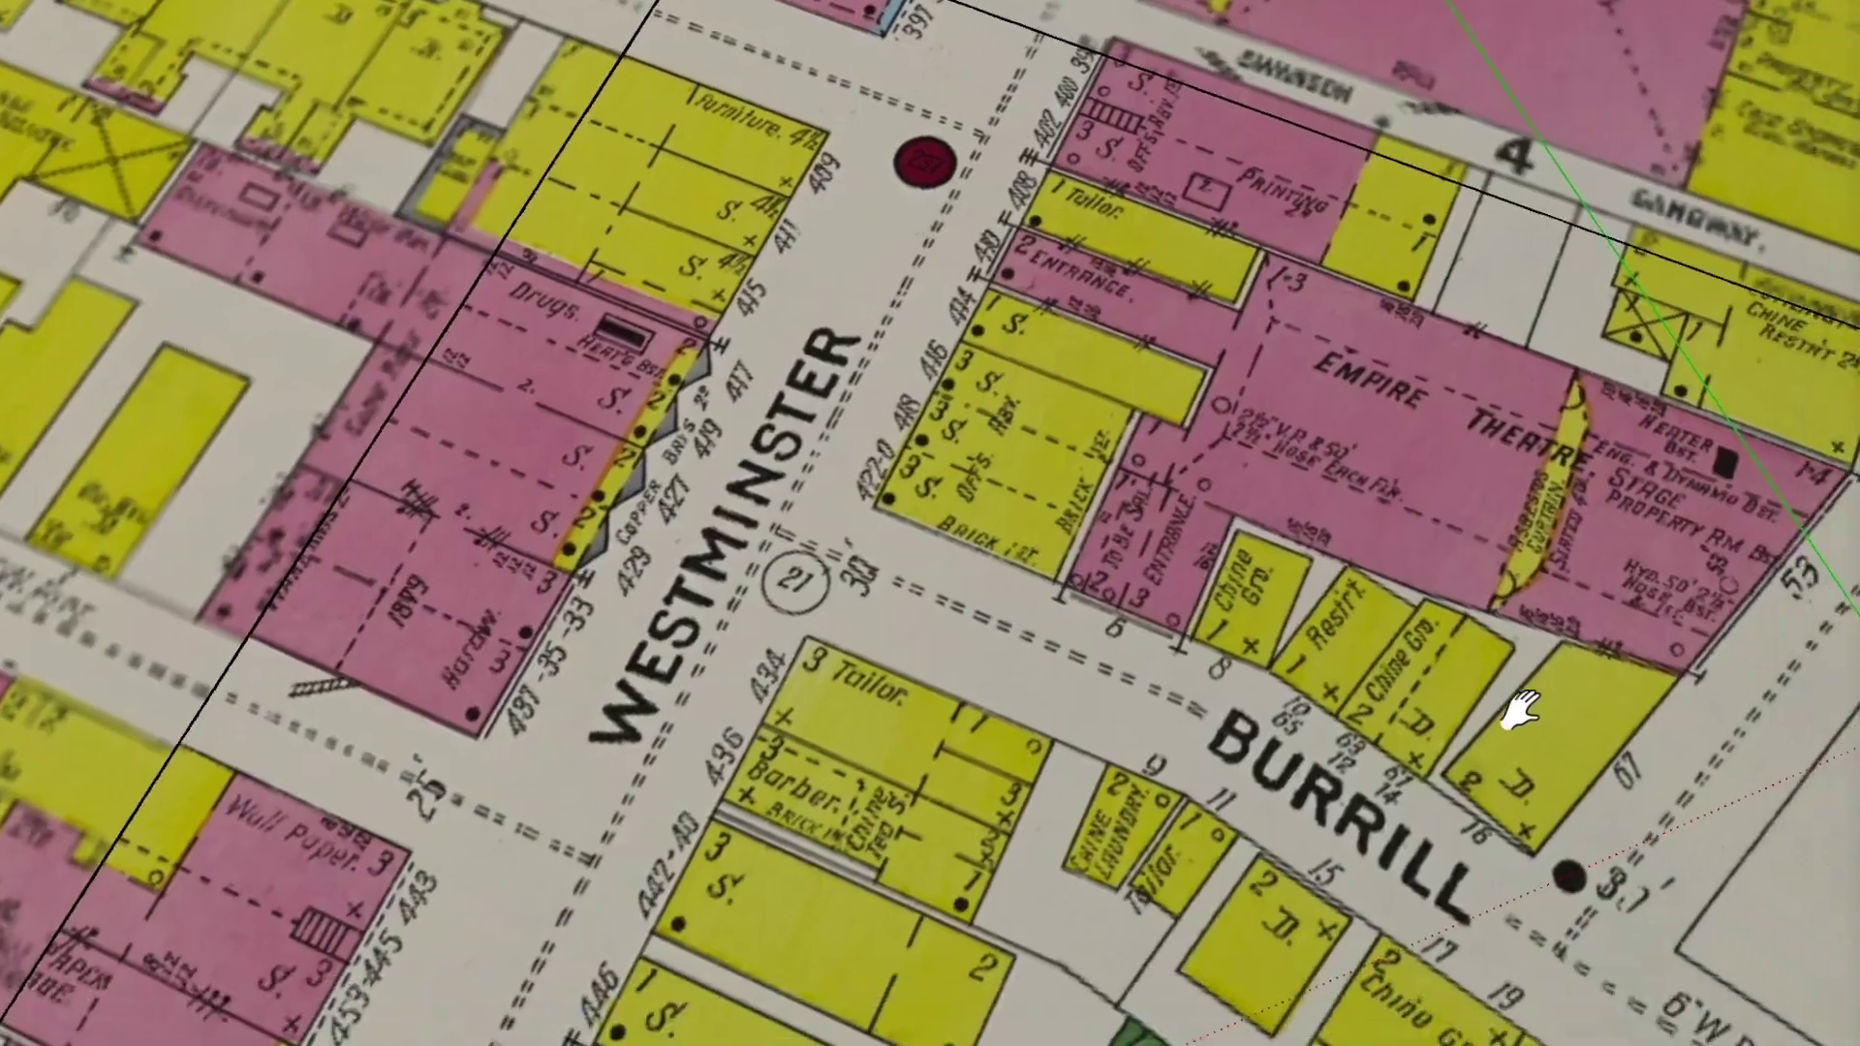
# Step: Pan, zoom and orbit the map to frame the Burrill Street lots beside the Empire Theatre
pyautogui.moveTo(1516, 707)
pyautogui.keyDown('shift'); pyautogui.mouseDown(button='middle')
pyautogui.moveTo(1204, 548)
pyautogui.moveTo(954, 499)
pyautogui.mouseUp(button='middle'); pyautogui.keyUp('shift')
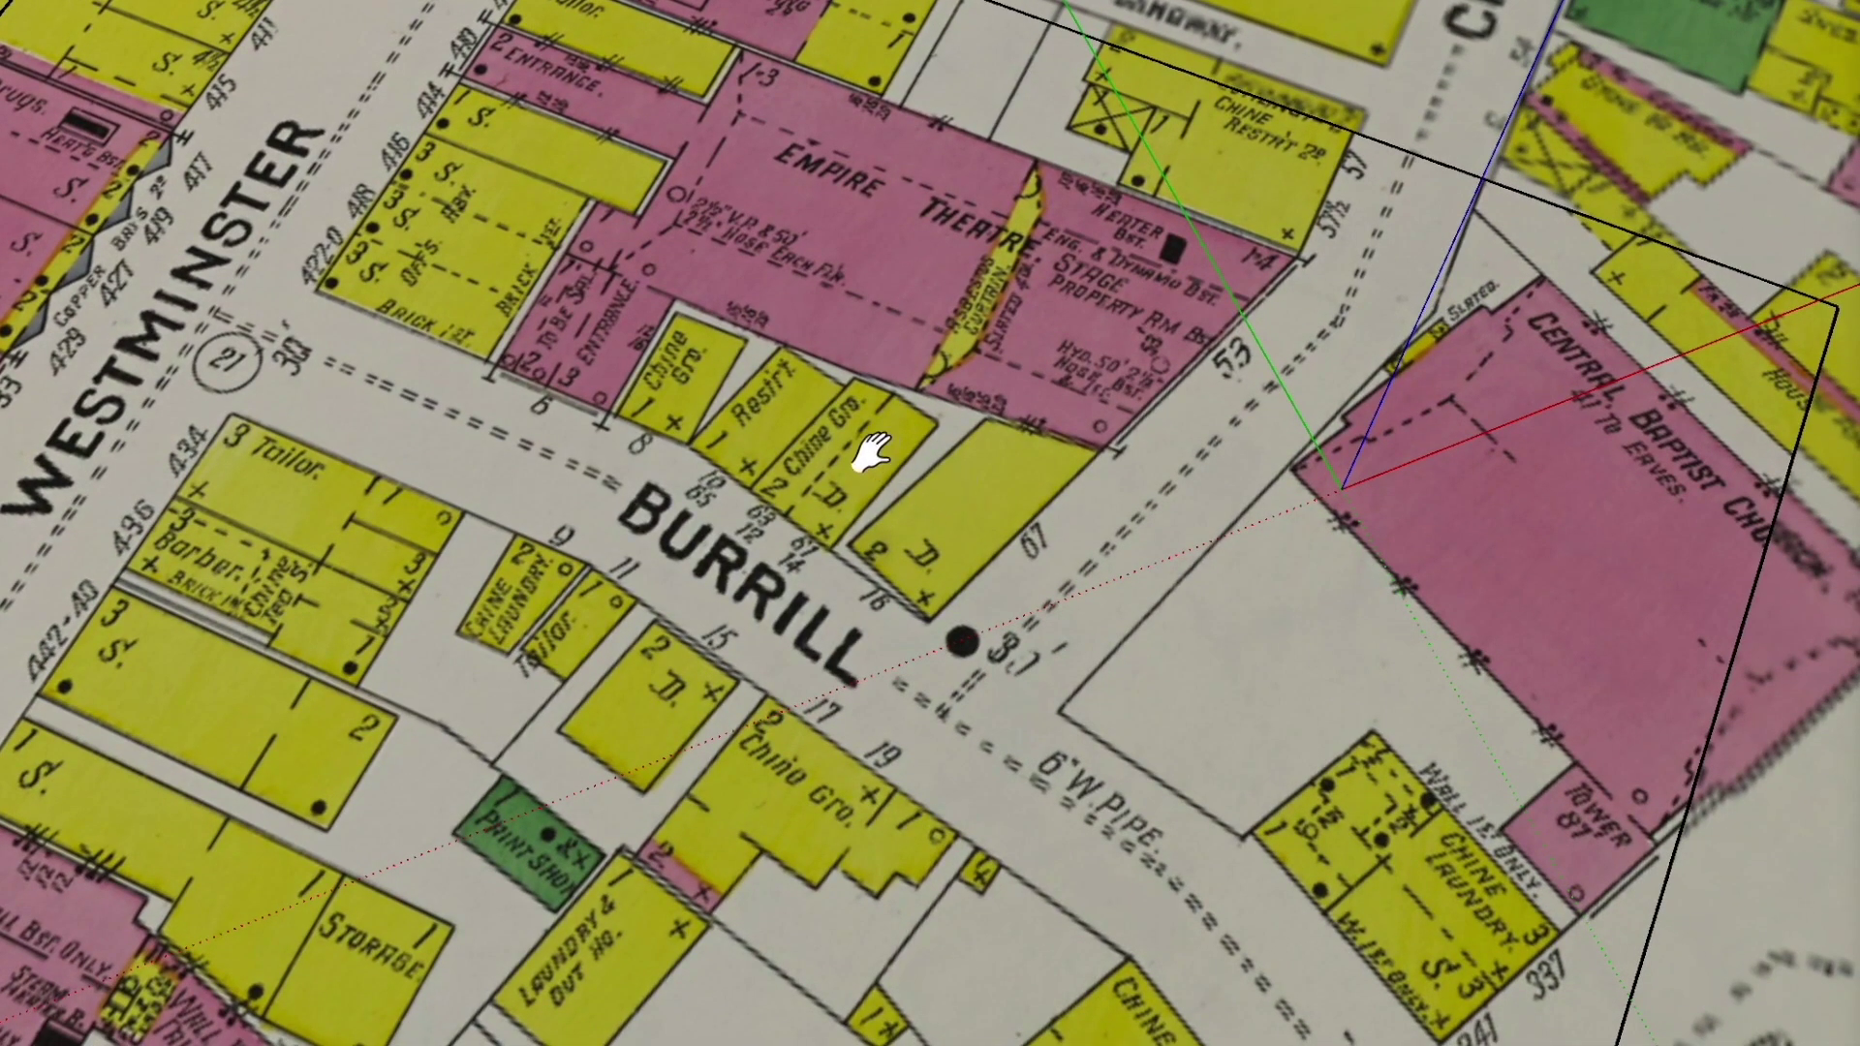
pyautogui.scroll(10, 872, 451)
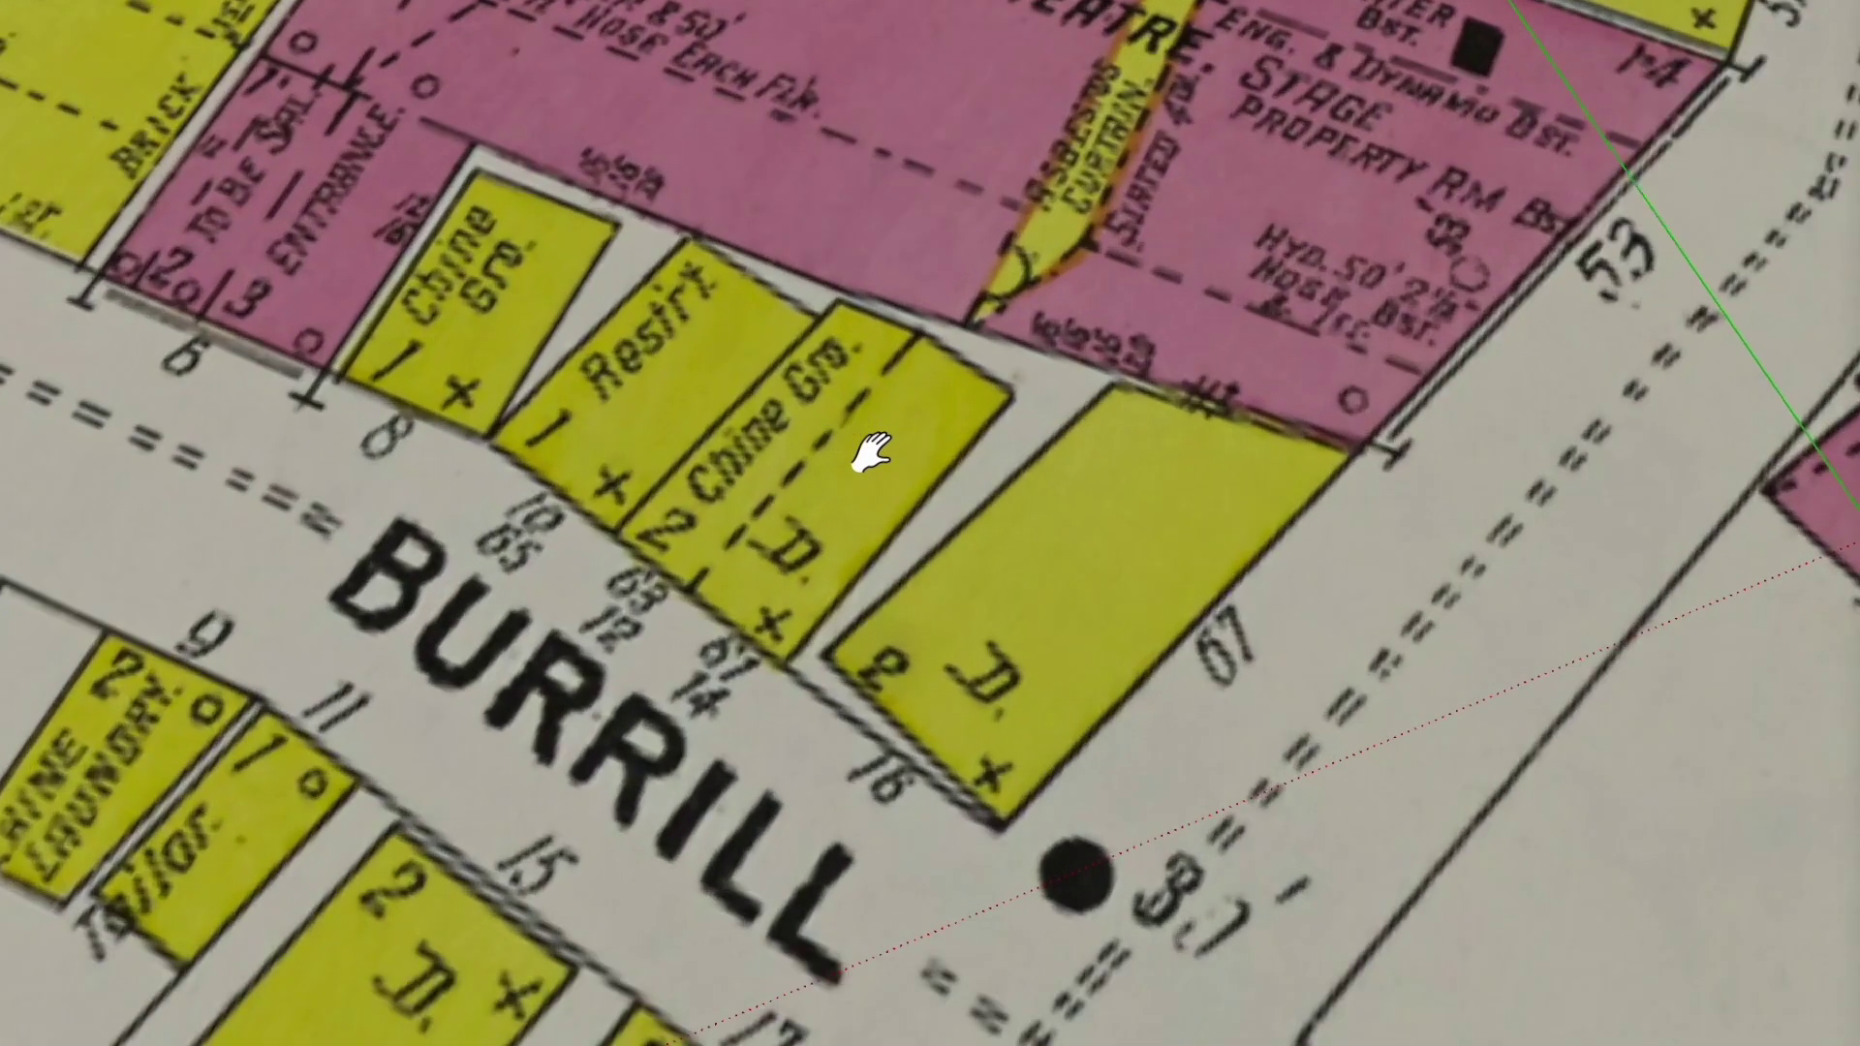
pyautogui.scroll(-2, 871, 450)
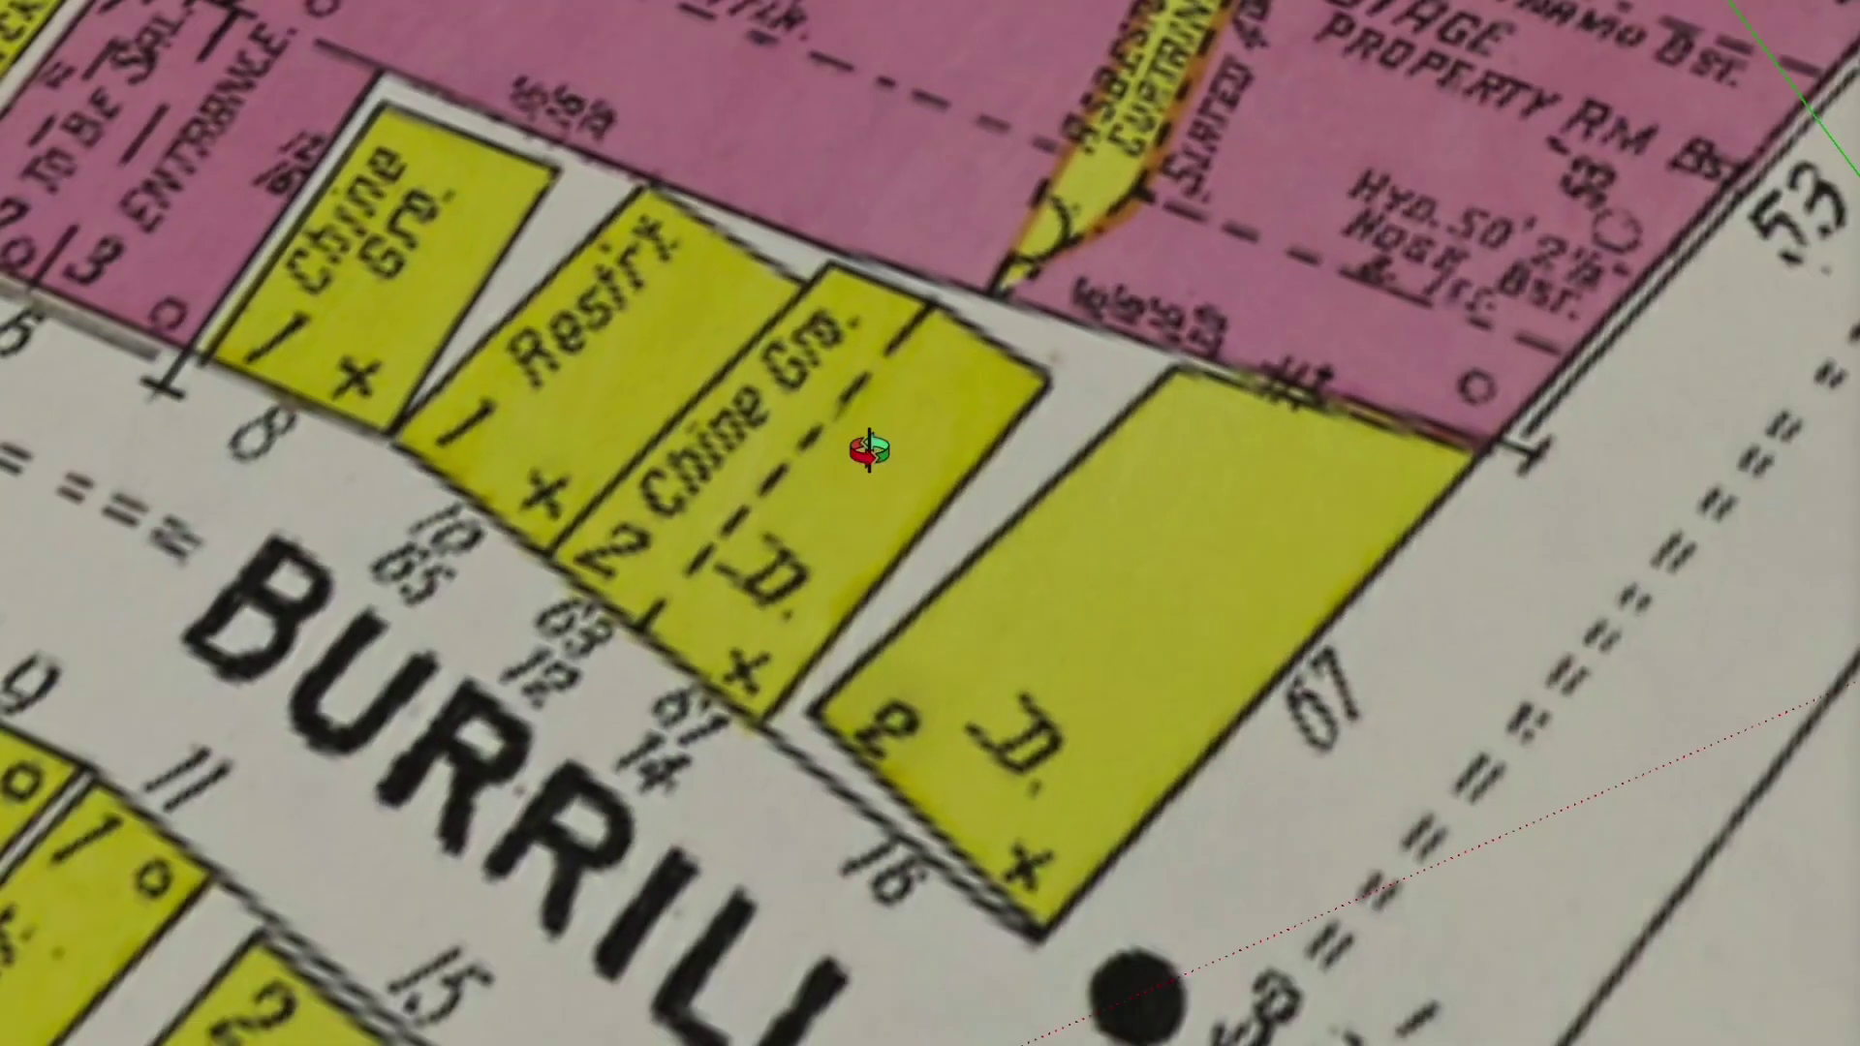
pyautogui.moveTo(811, 734); pyautogui.dragTo(946, 539, button='middle')
pyautogui.moveTo(824, 475); pyautogui.dragTo(691, 460, button='middle')
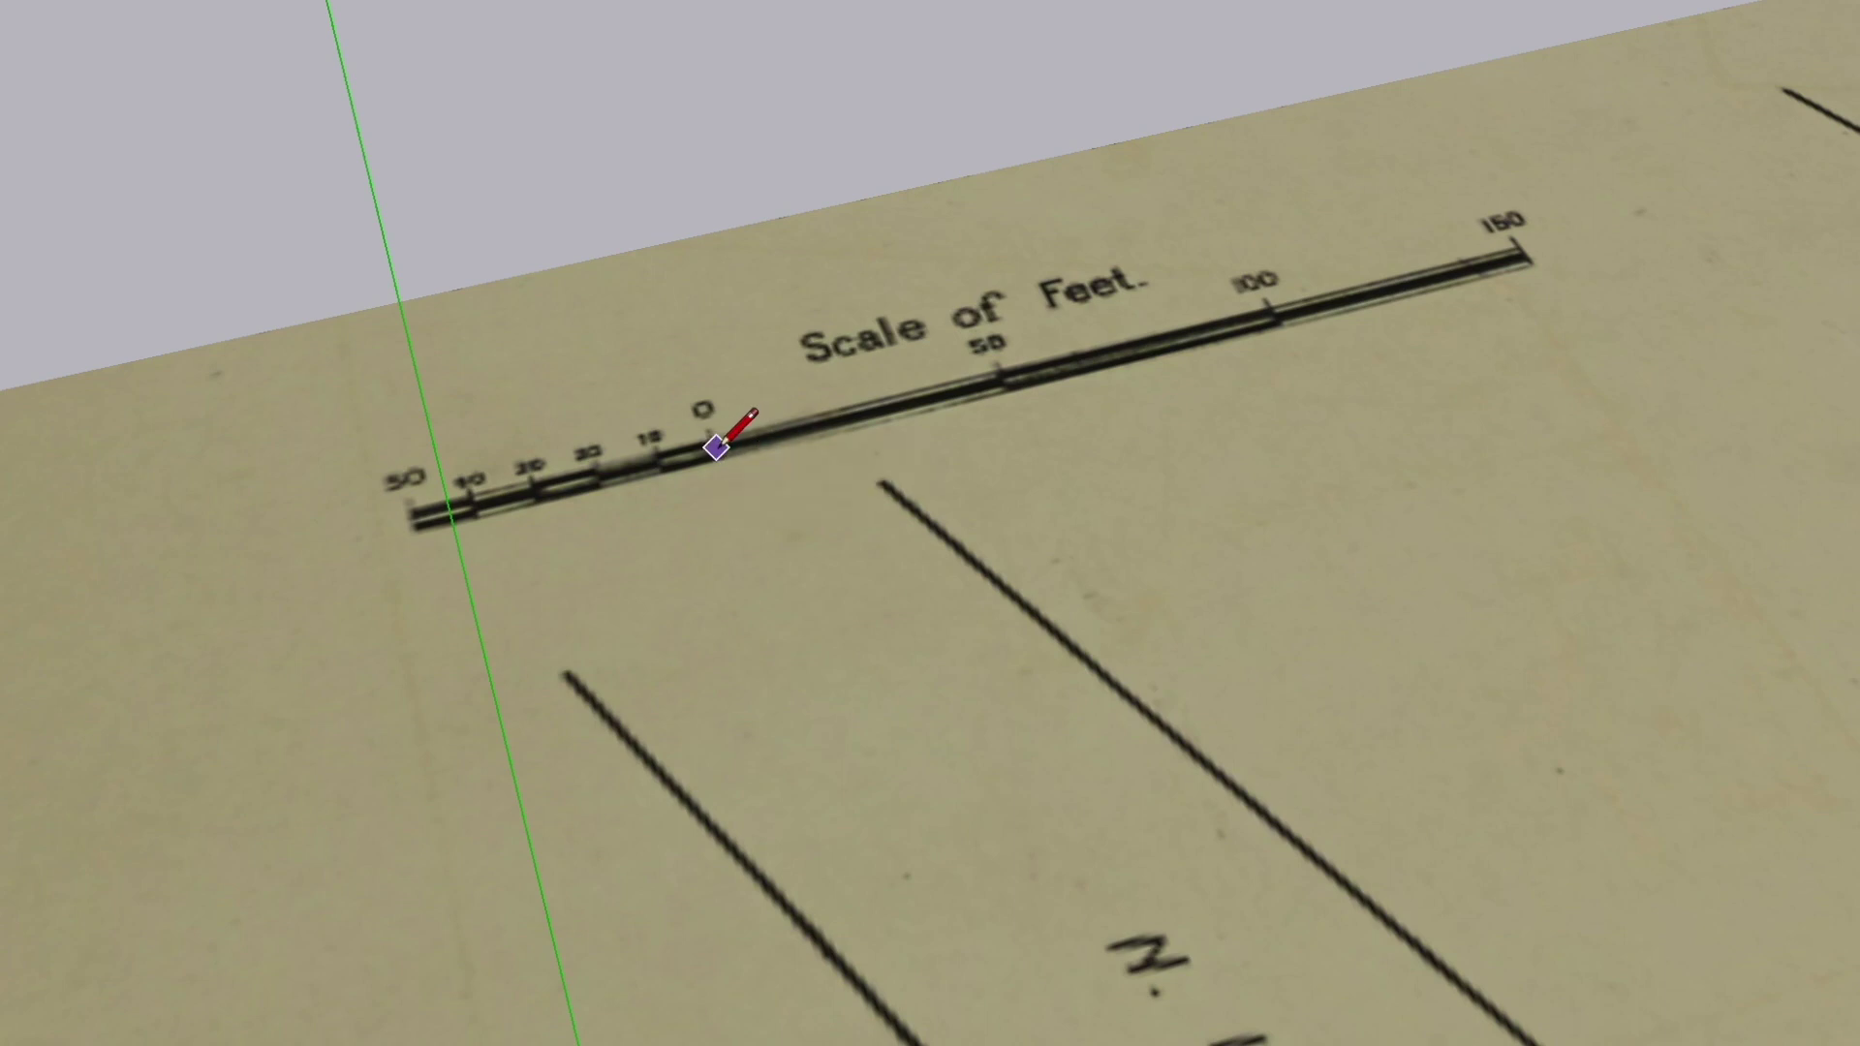
# Step: Finish the scale-bar line, sketch a curve from ALDER toward lot 326, and raise the area below into a block
pyautogui.click(1523, 248)
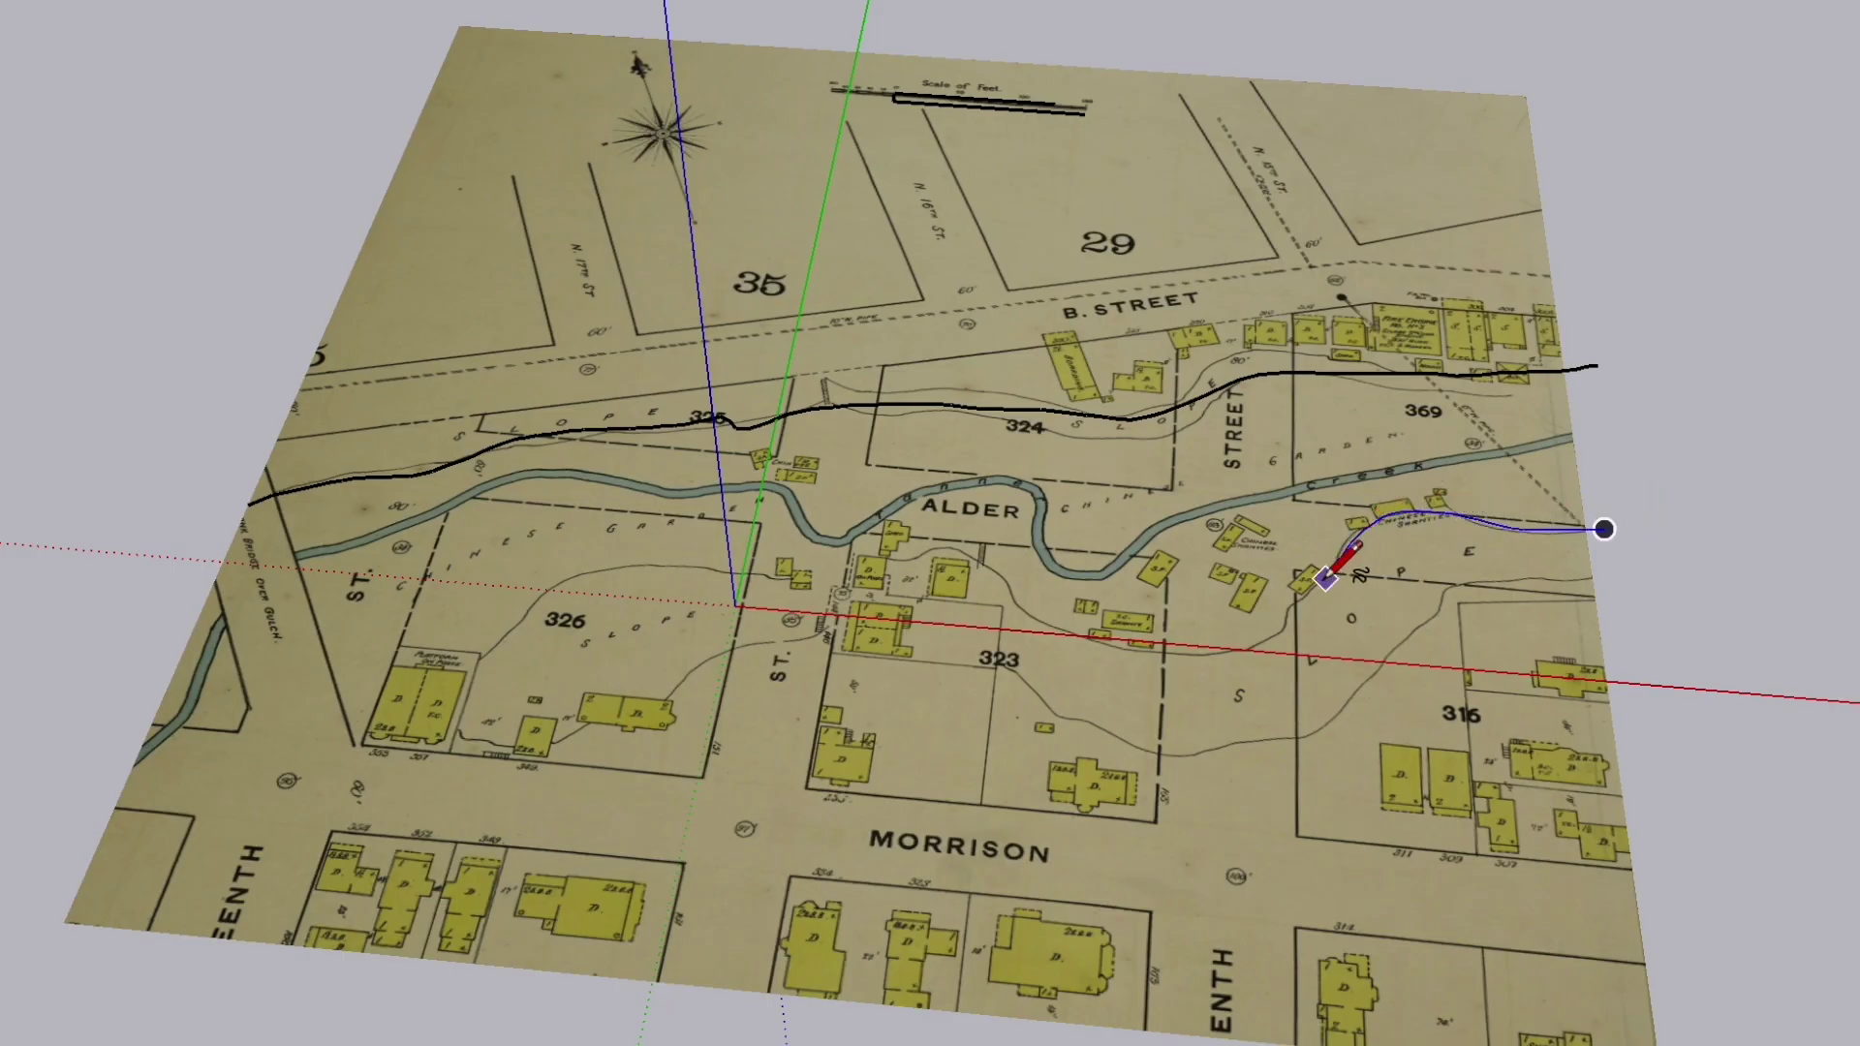
pyautogui.moveTo(939, 553)
pyautogui.mouseDown()
pyautogui.moveTo(730, 578)
pyautogui.moveTo(642, 572)
pyautogui.moveTo(532, 611)
pyautogui.moveTo(447, 683)
pyautogui.moveTo(348, 699)
pyautogui.mouseUp()
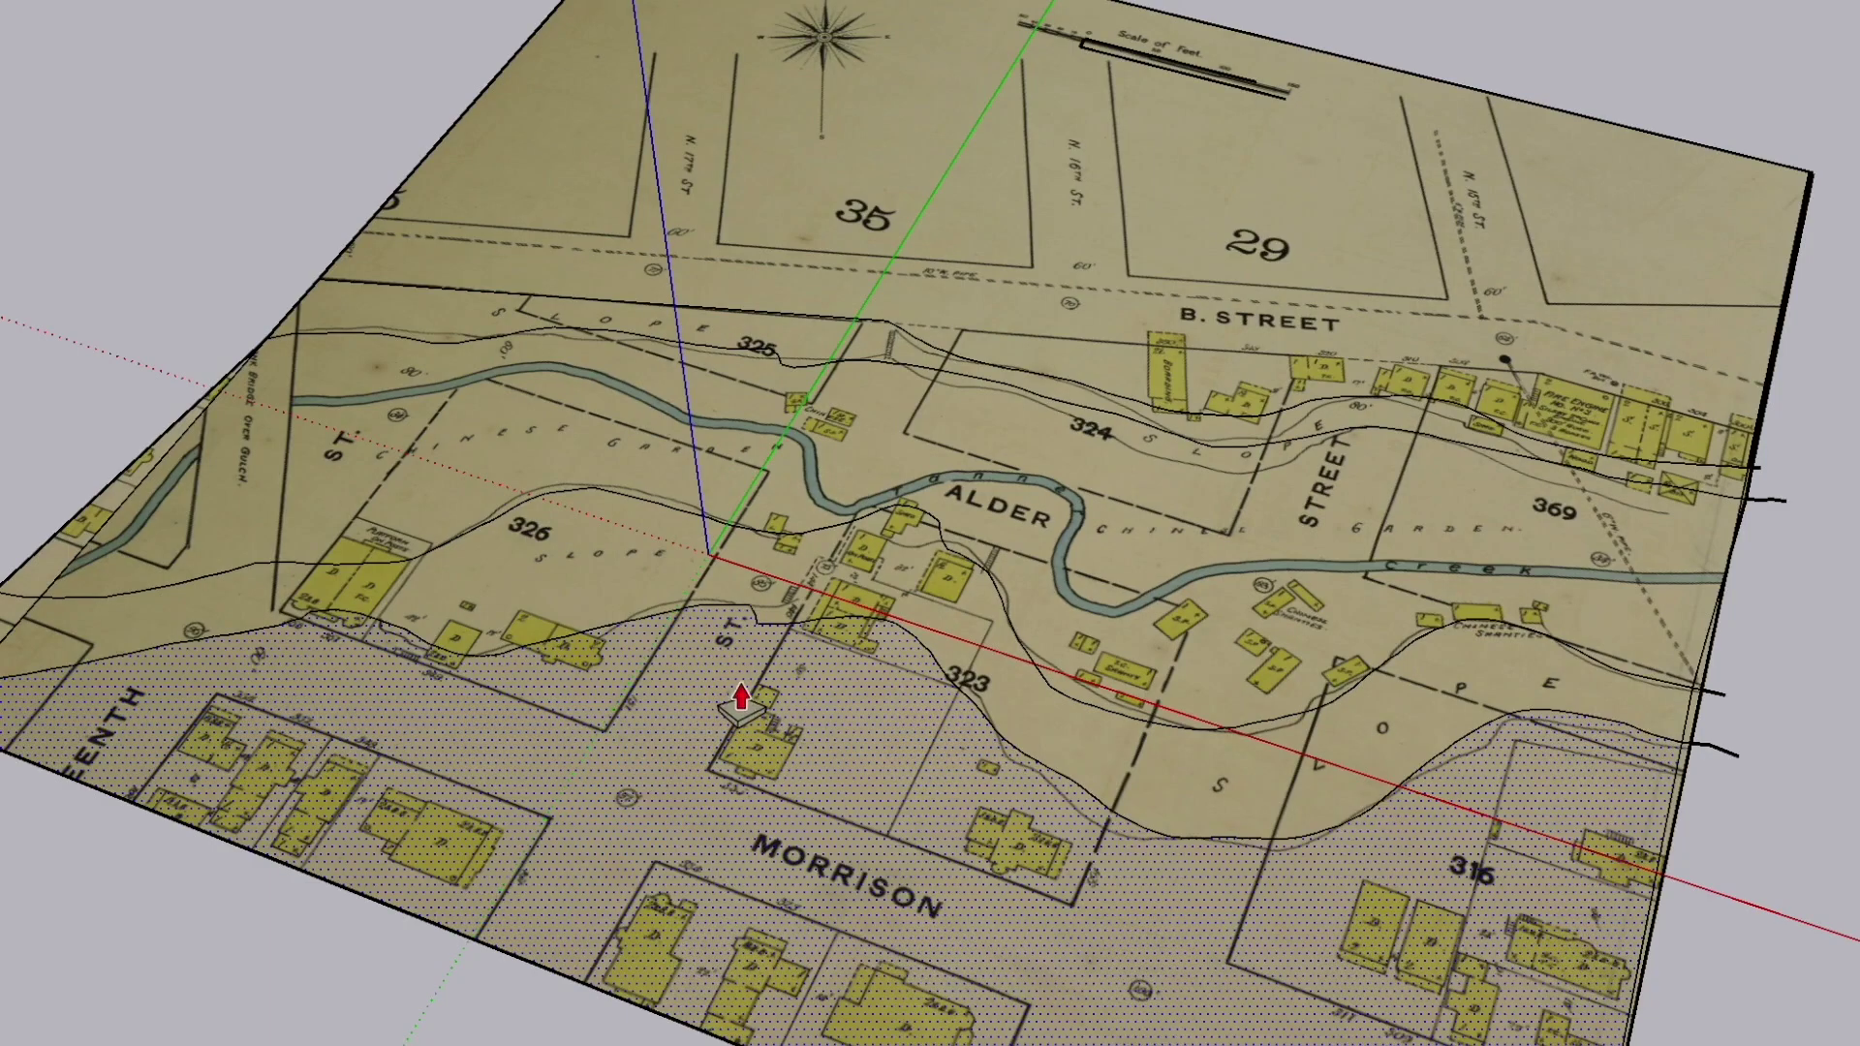
pyautogui.moveTo(715, 751); pyautogui.dragTo(712, 646)
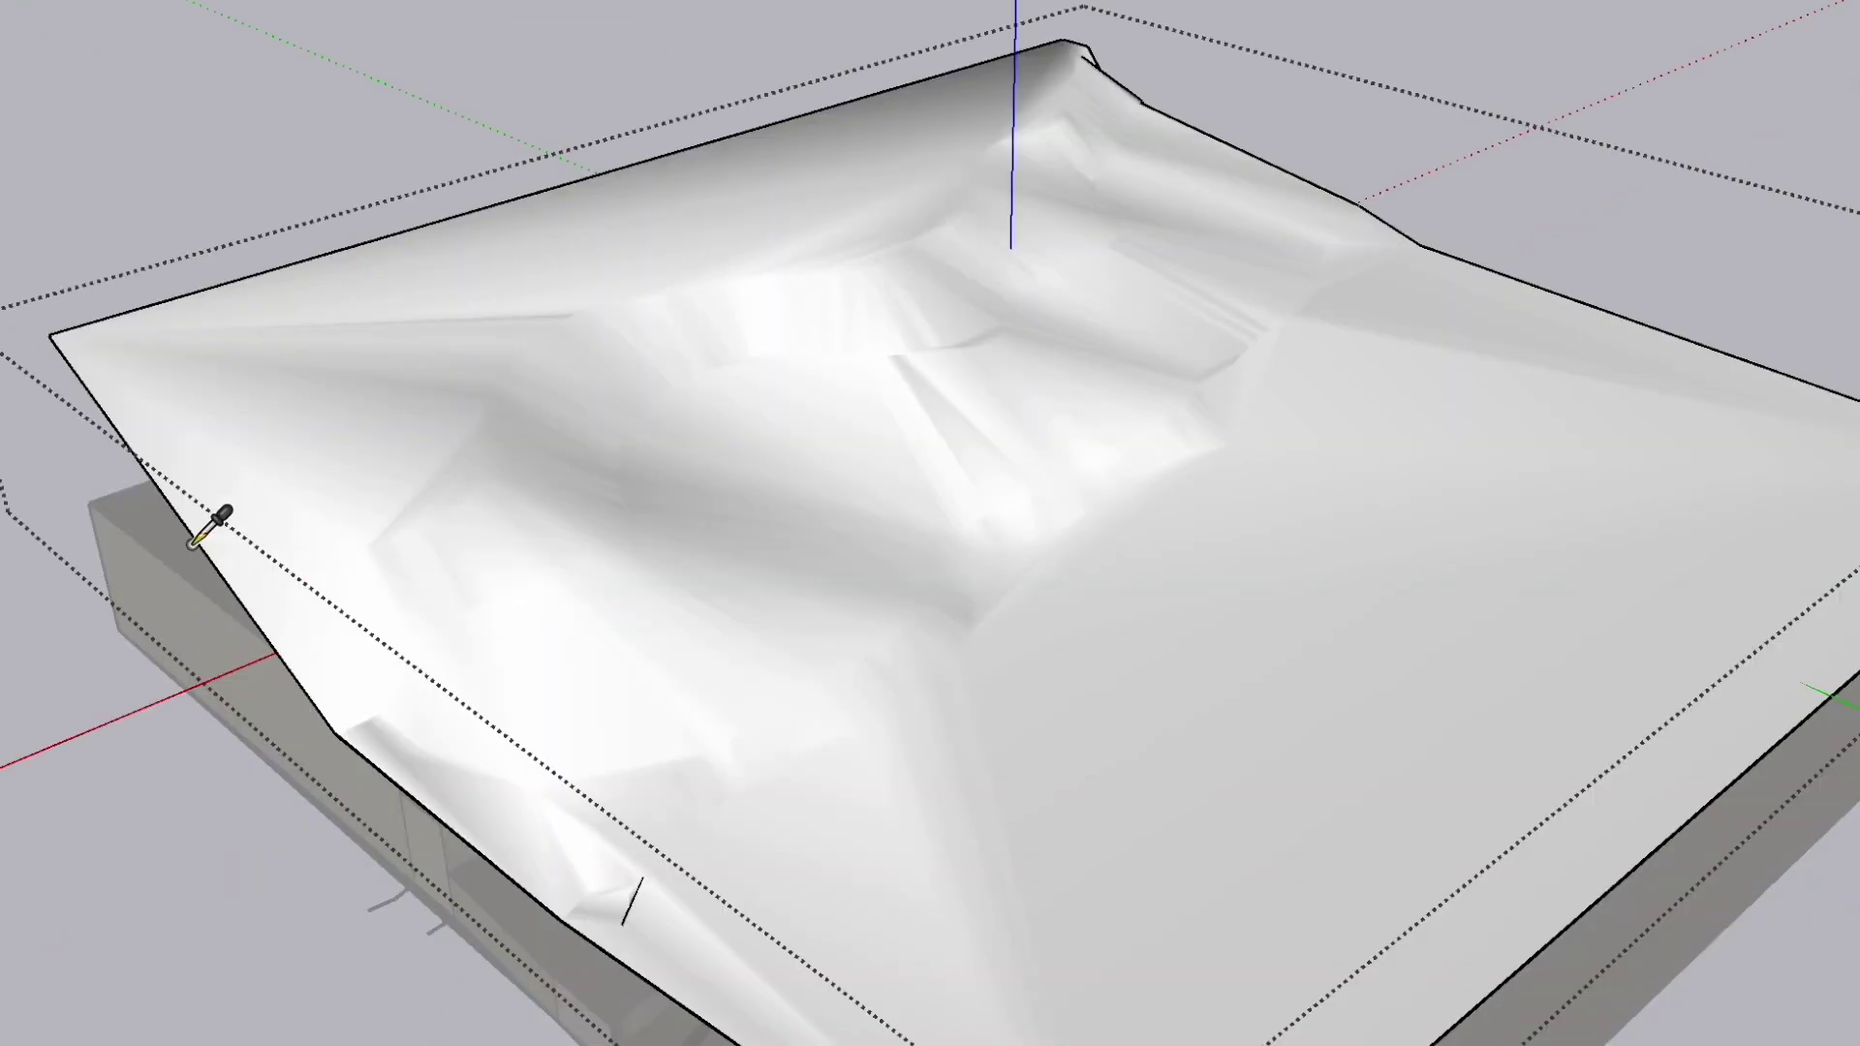
# Step: Paint the terrain with the projected Sanborn map texture and view it low along B Street
pyautogui.click(441, 489)
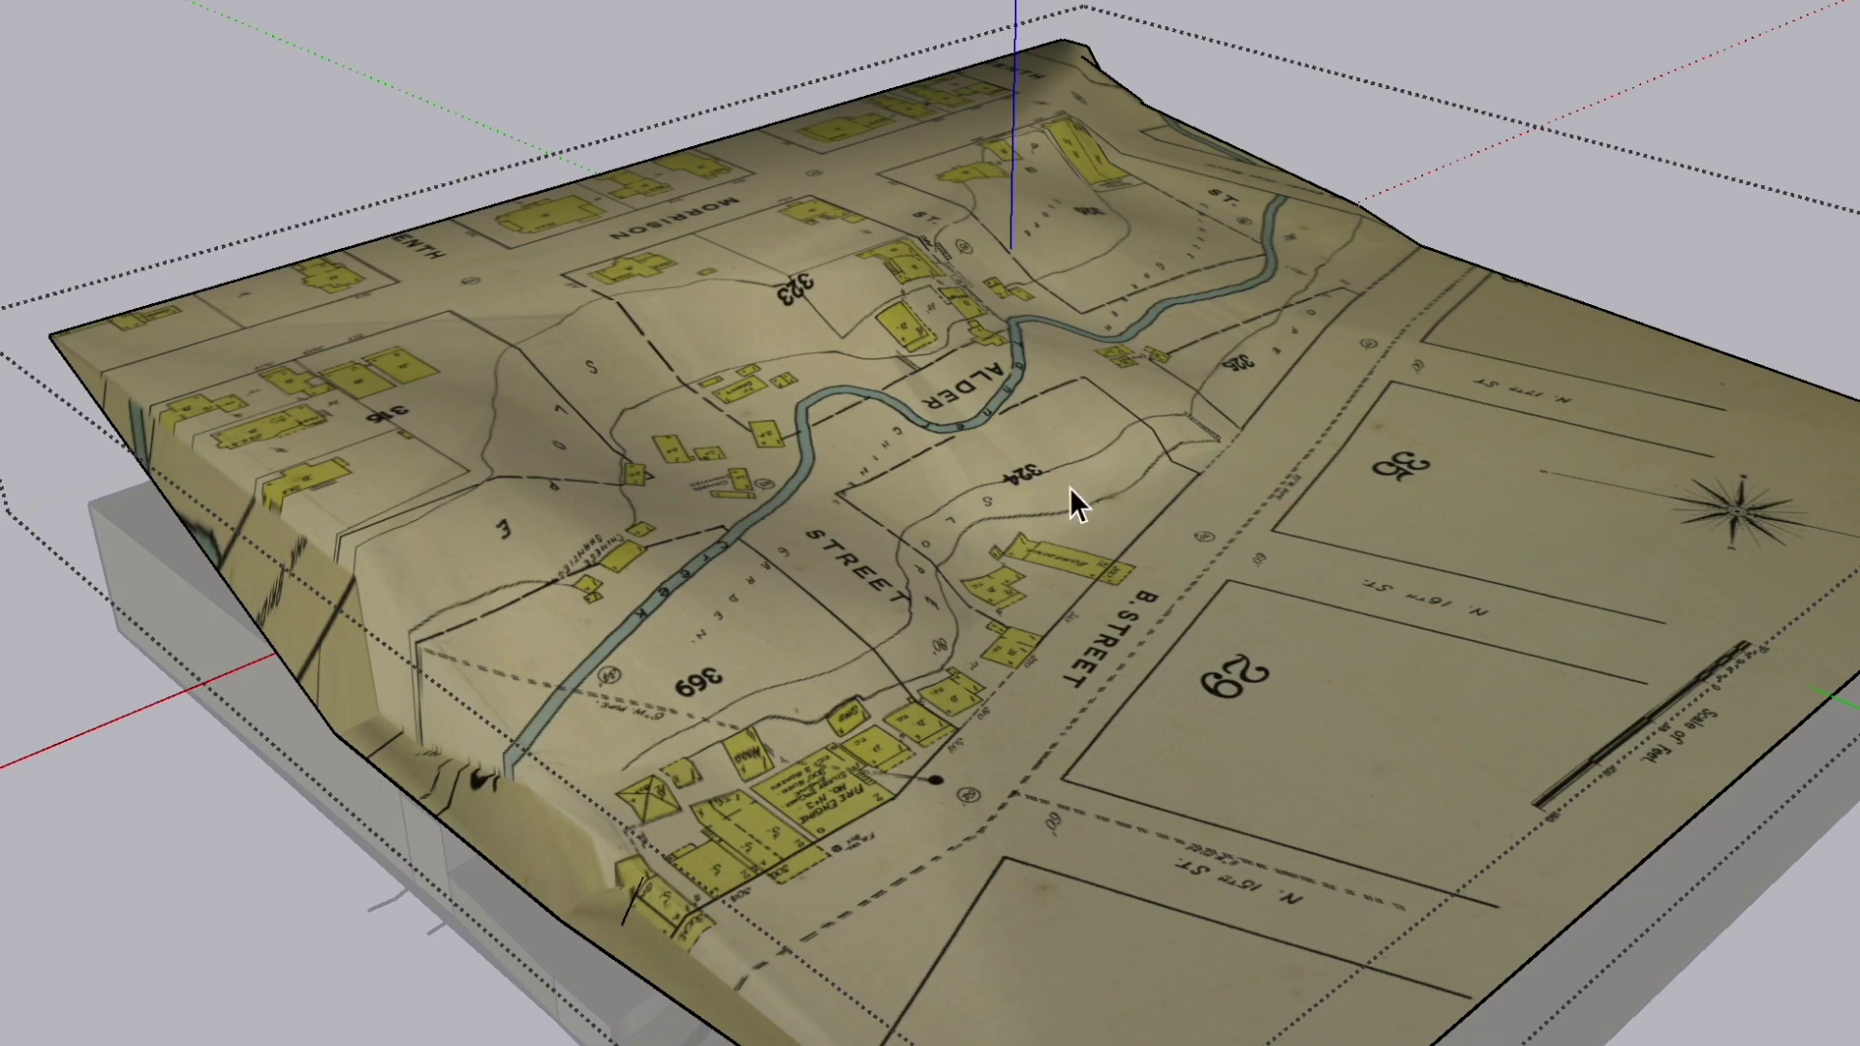
pyautogui.scroll(-5, 1069, 487)
pyautogui.scroll(10, 1069, 486)
pyautogui.press('o')
pyautogui.moveTo(1244, 639); pyautogui.dragTo(1635, 562)
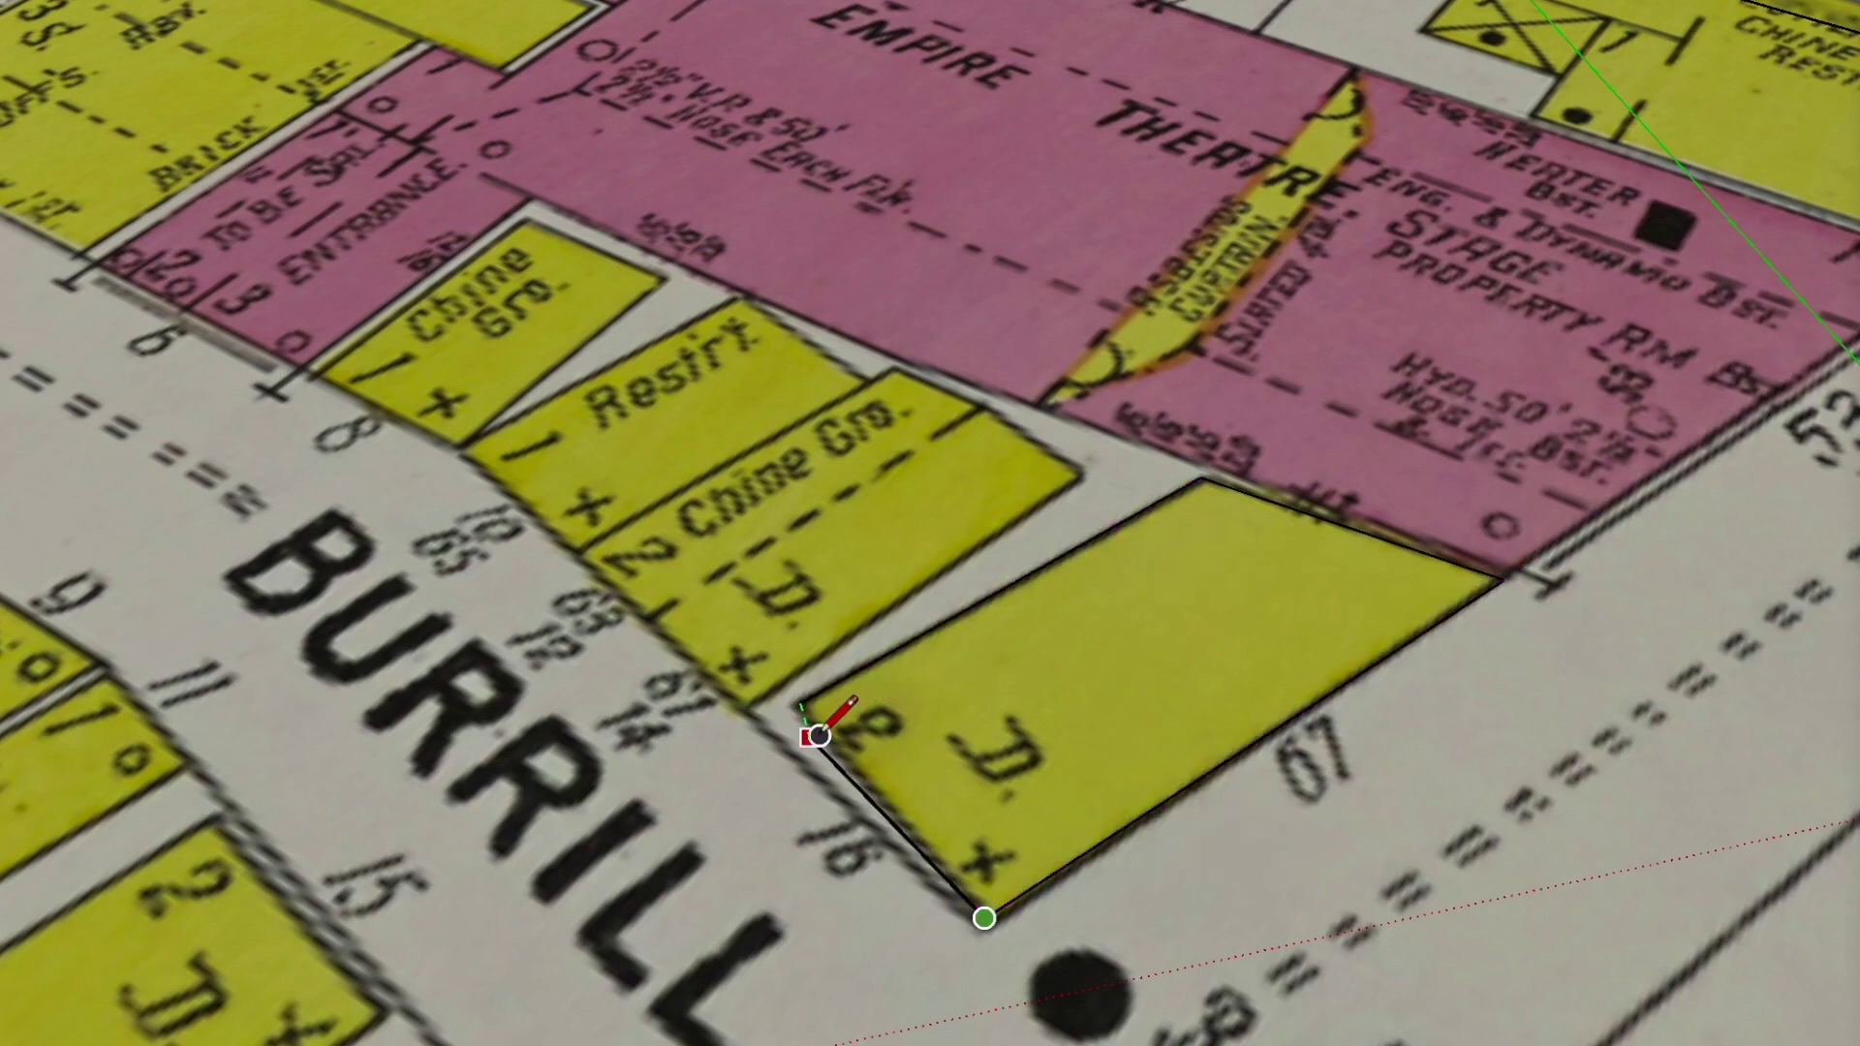
# Step: Pull a lot face into a tall box, undo it, and return to the Burrill Street lots
pyautogui.moveTo(955, 765); pyautogui.dragTo(843, 532)
pyautogui.moveTo(843, 531); pyautogui.dragTo(311, 685, button='middle')
pyautogui.hotkey('ctrl', 'z')
pyautogui.scroll(3, 1183, 843)
pyautogui.moveTo(1182, 842); pyautogui.dragTo(1233, 794, button='middle')
pyautogui.scroll(-3, 1356, 663)
# Step: Draw a line from the yellow lot's corner to the box's bottom edge
pyautogui.press('l')
pyautogui.scroll(4, 1361, 666)
pyautogui.click(1361, 668)
pyautogui.scroll(-4, 1361, 668)
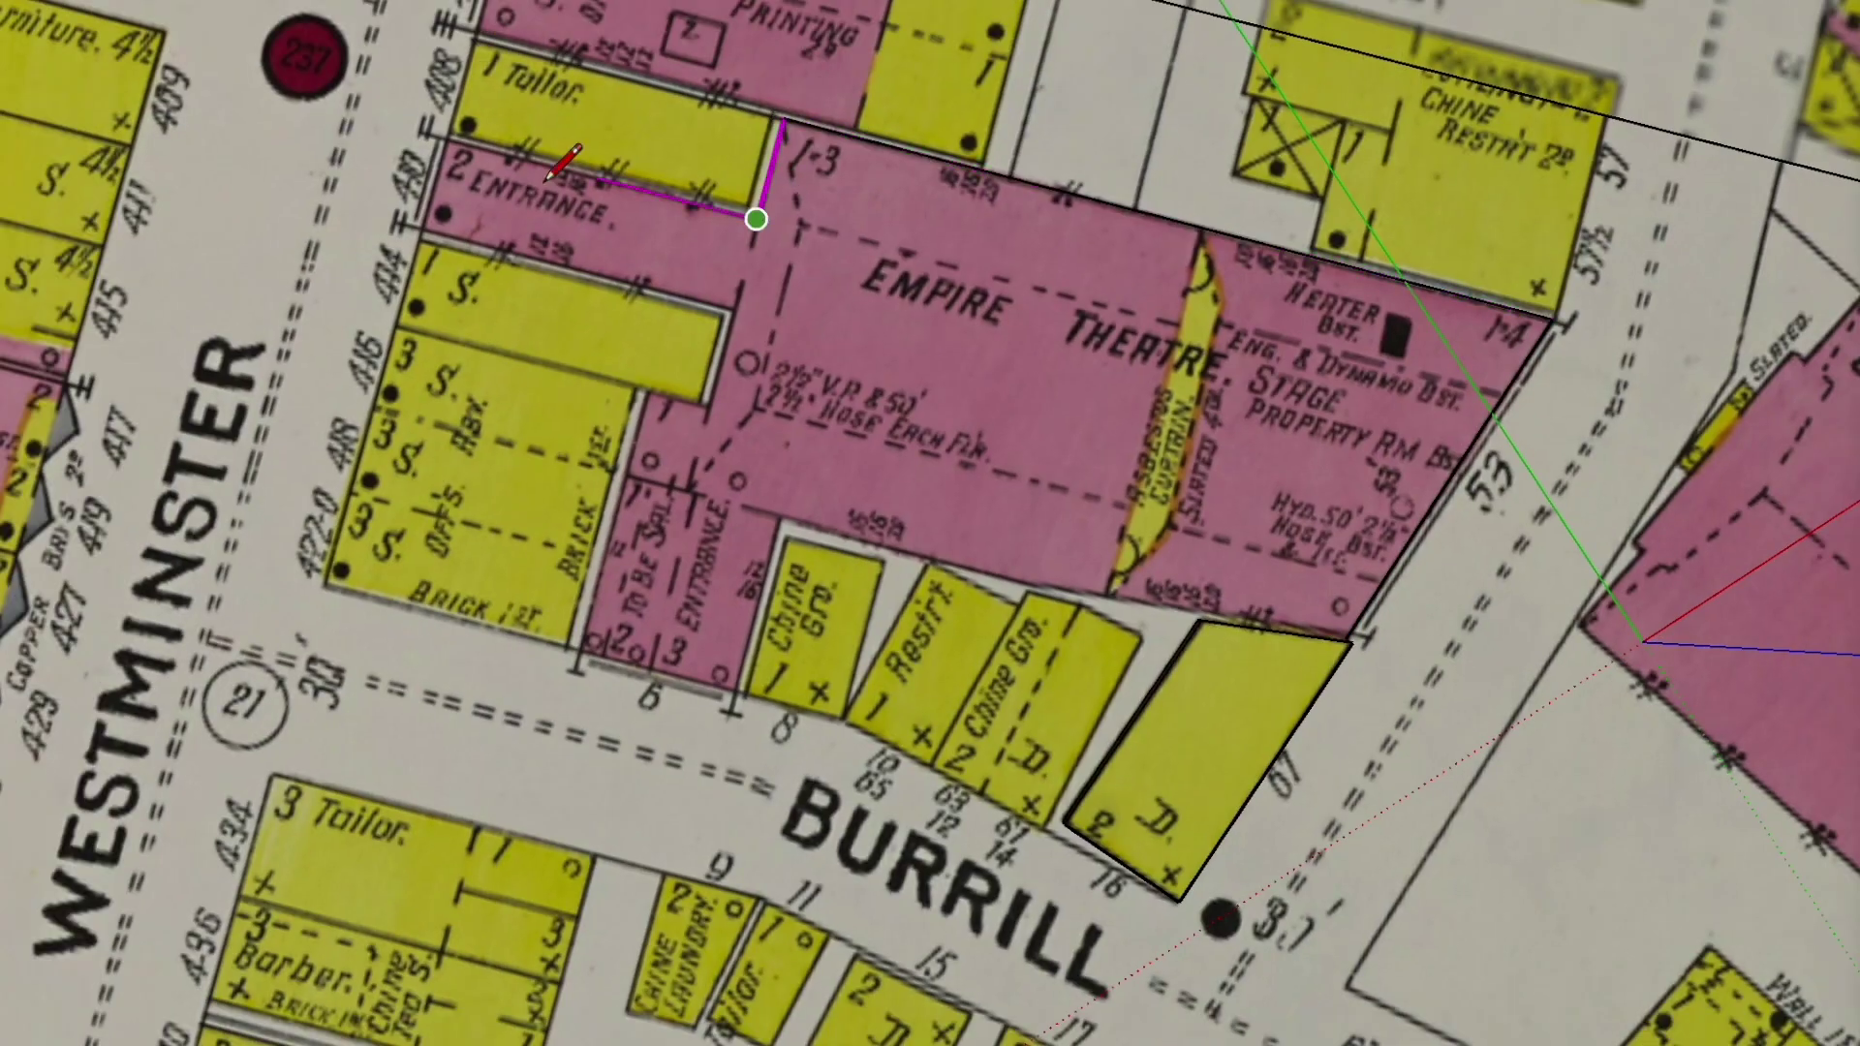
pyautogui.click(656, 396)
pyautogui.scroll(3, 620, 426)
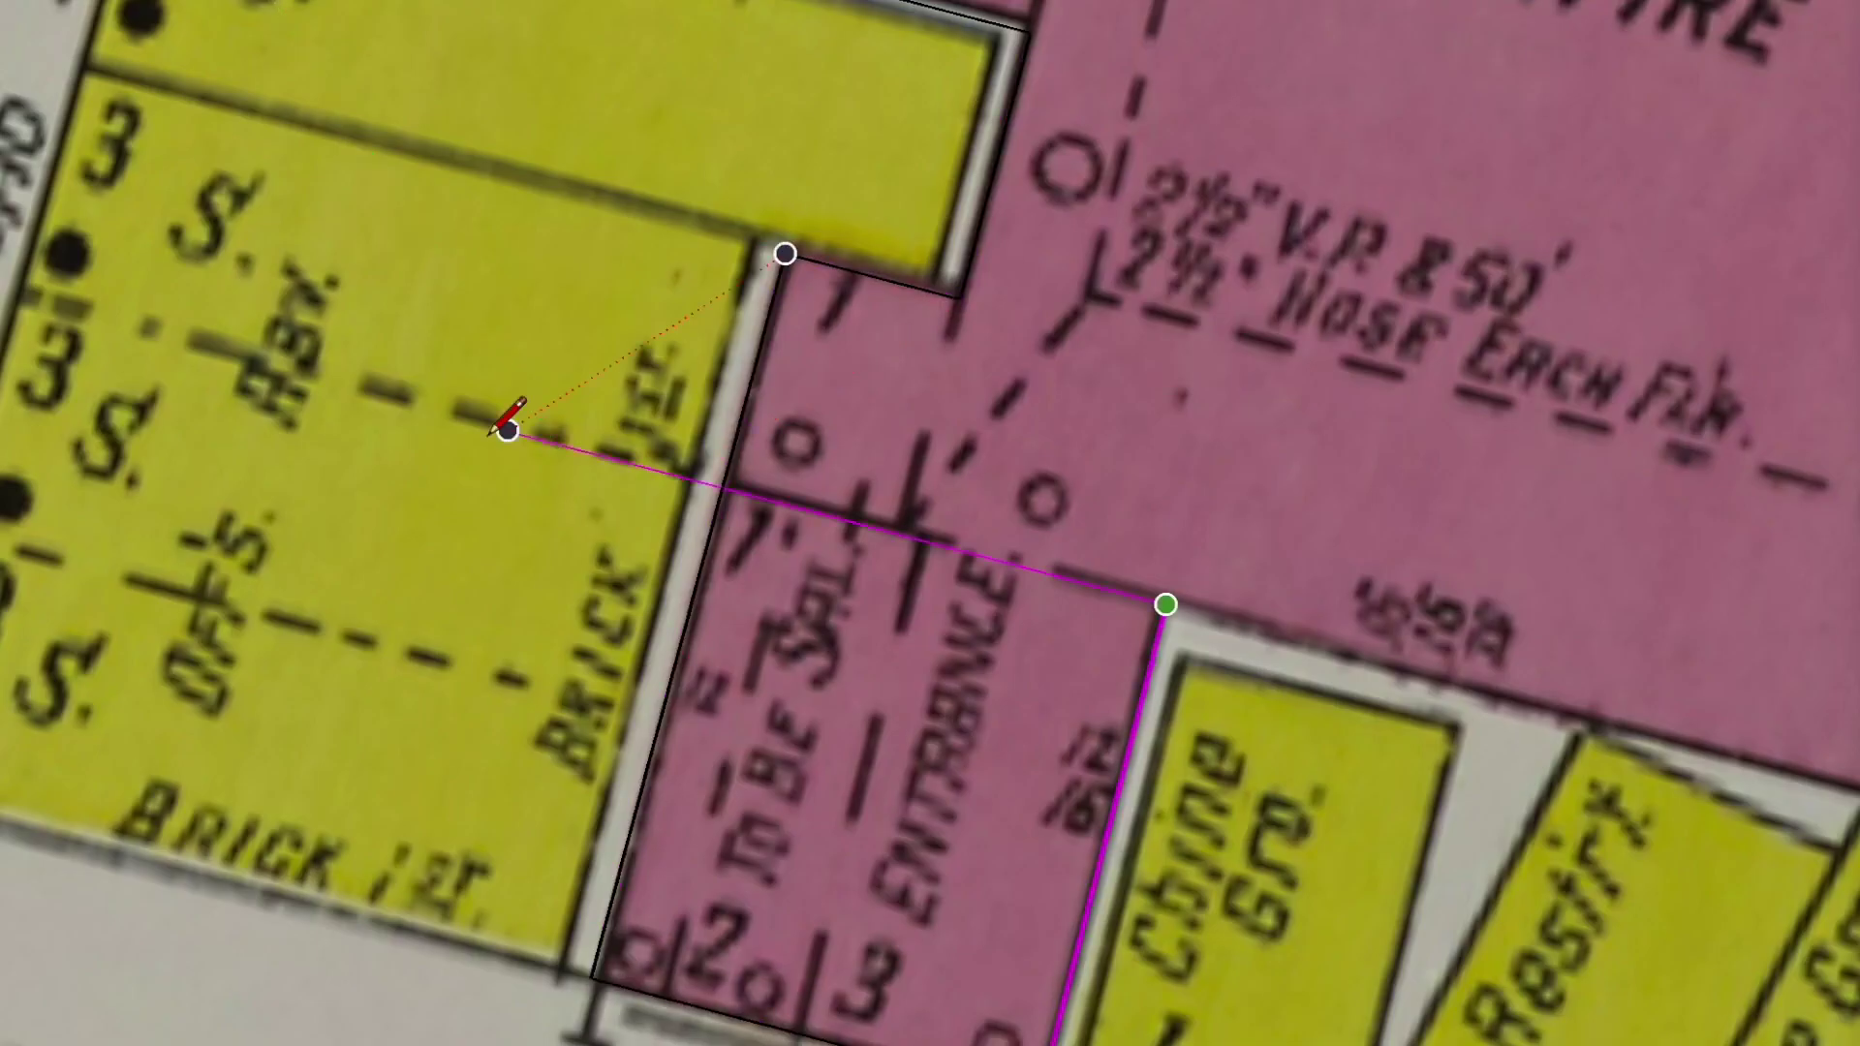
pyautogui.scroll(-5, 508, 429)
# Step: Outline the small yellow lot with edges running from its lower corner to its upper corner
pyautogui.moveTo(871, 581); pyautogui.dragTo(896, 494, button='middle')
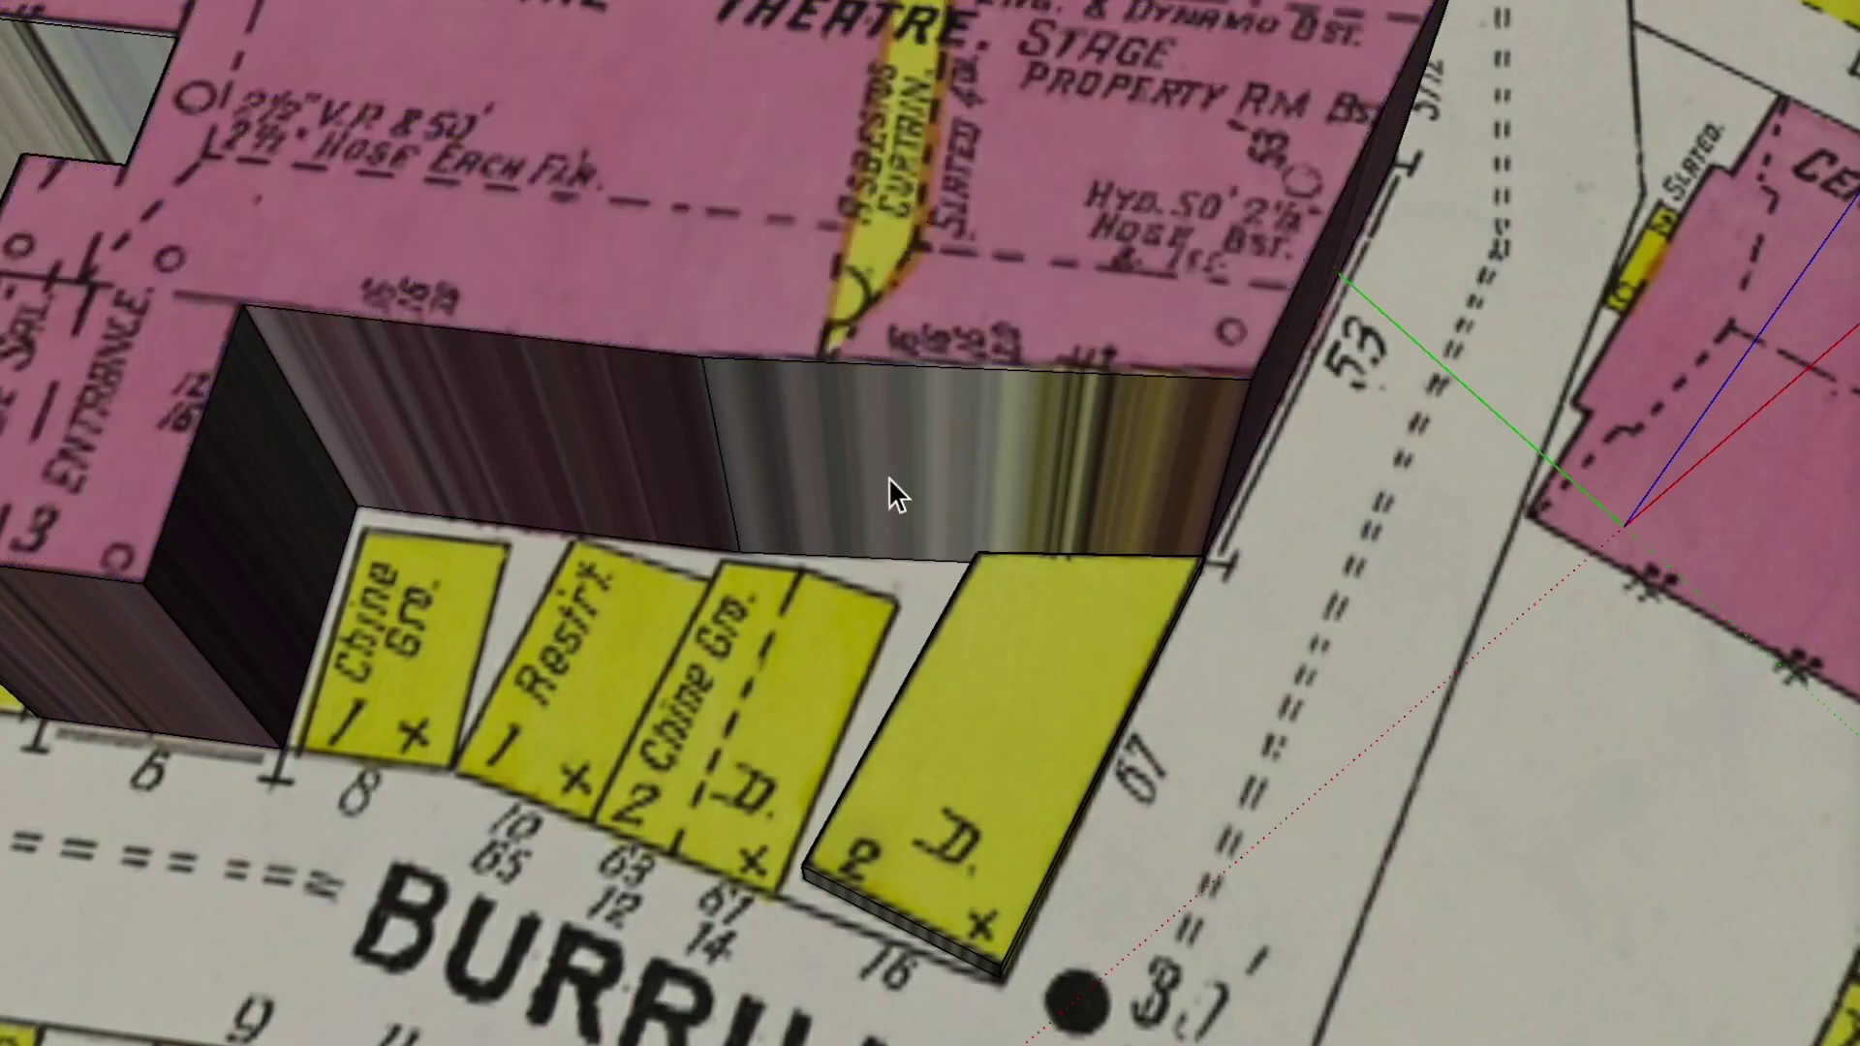
pyautogui.scroll(-5, 896, 494)
pyautogui.scroll(8, 788, 714)
pyautogui.keyDown('shift'); pyautogui.moveTo(788, 714); pyautogui.dragTo(1182, 663, button='middle'); pyautogui.keyUp('shift')
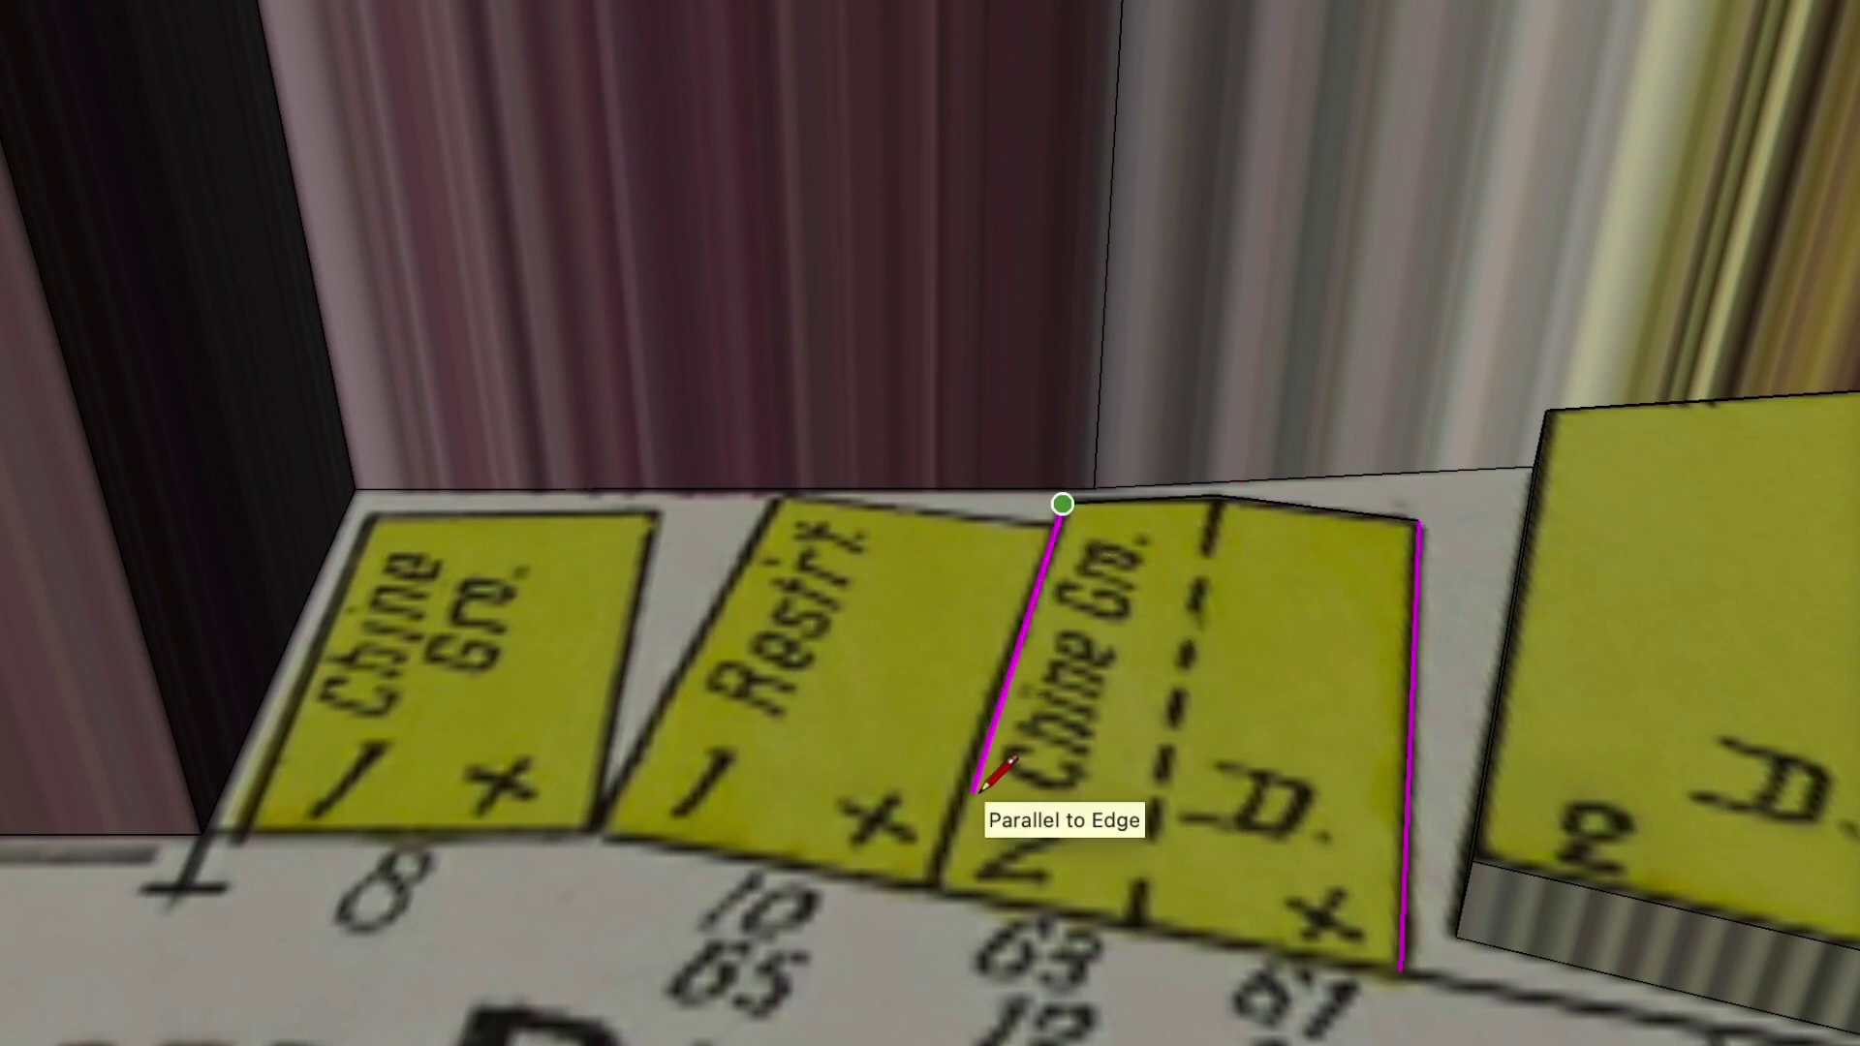
pyautogui.click(592, 834)
pyautogui.click(775, 495)
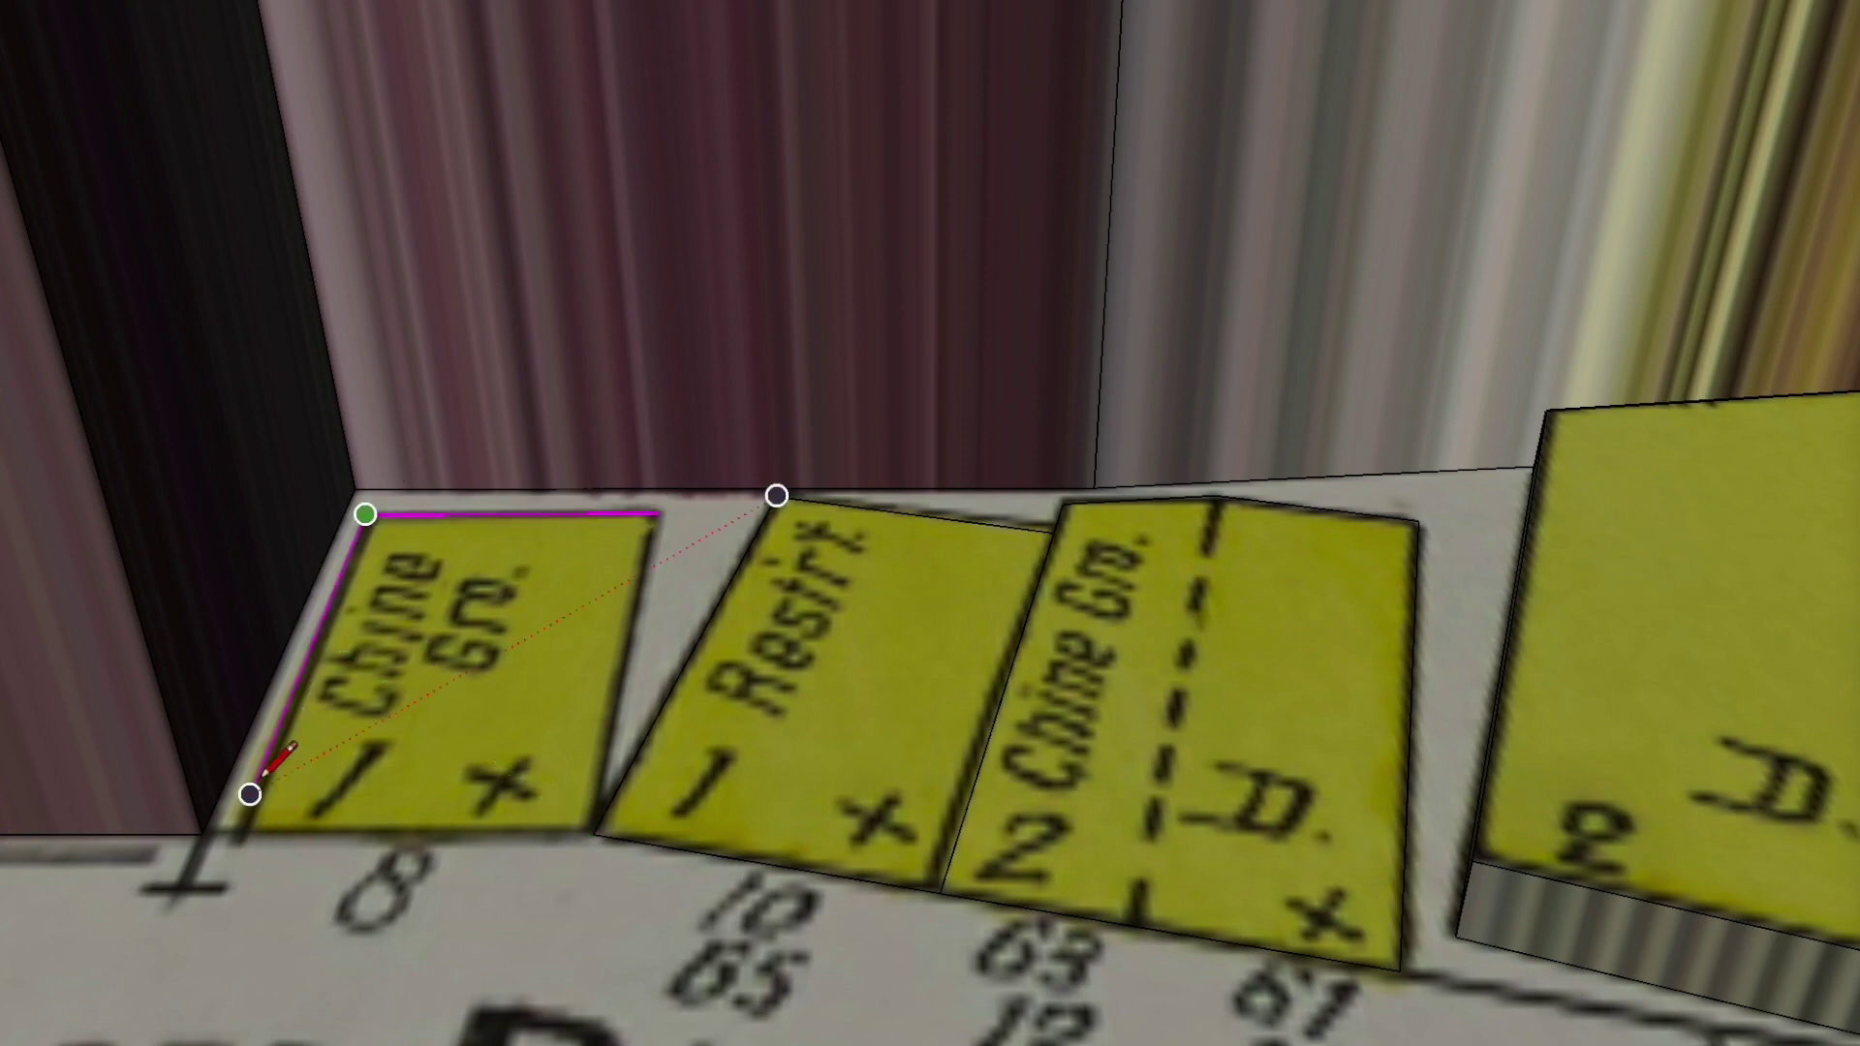
# Step: Push/Pull the Chine Gro. lot into a block and raise Restr't and the third lot equally
pyautogui.press('p')
pyautogui.moveTo(609, 775); pyautogui.dragTo(519, 474)
pyautogui.doubleClick(519, 474)
pyautogui.doubleClick(944, 547)
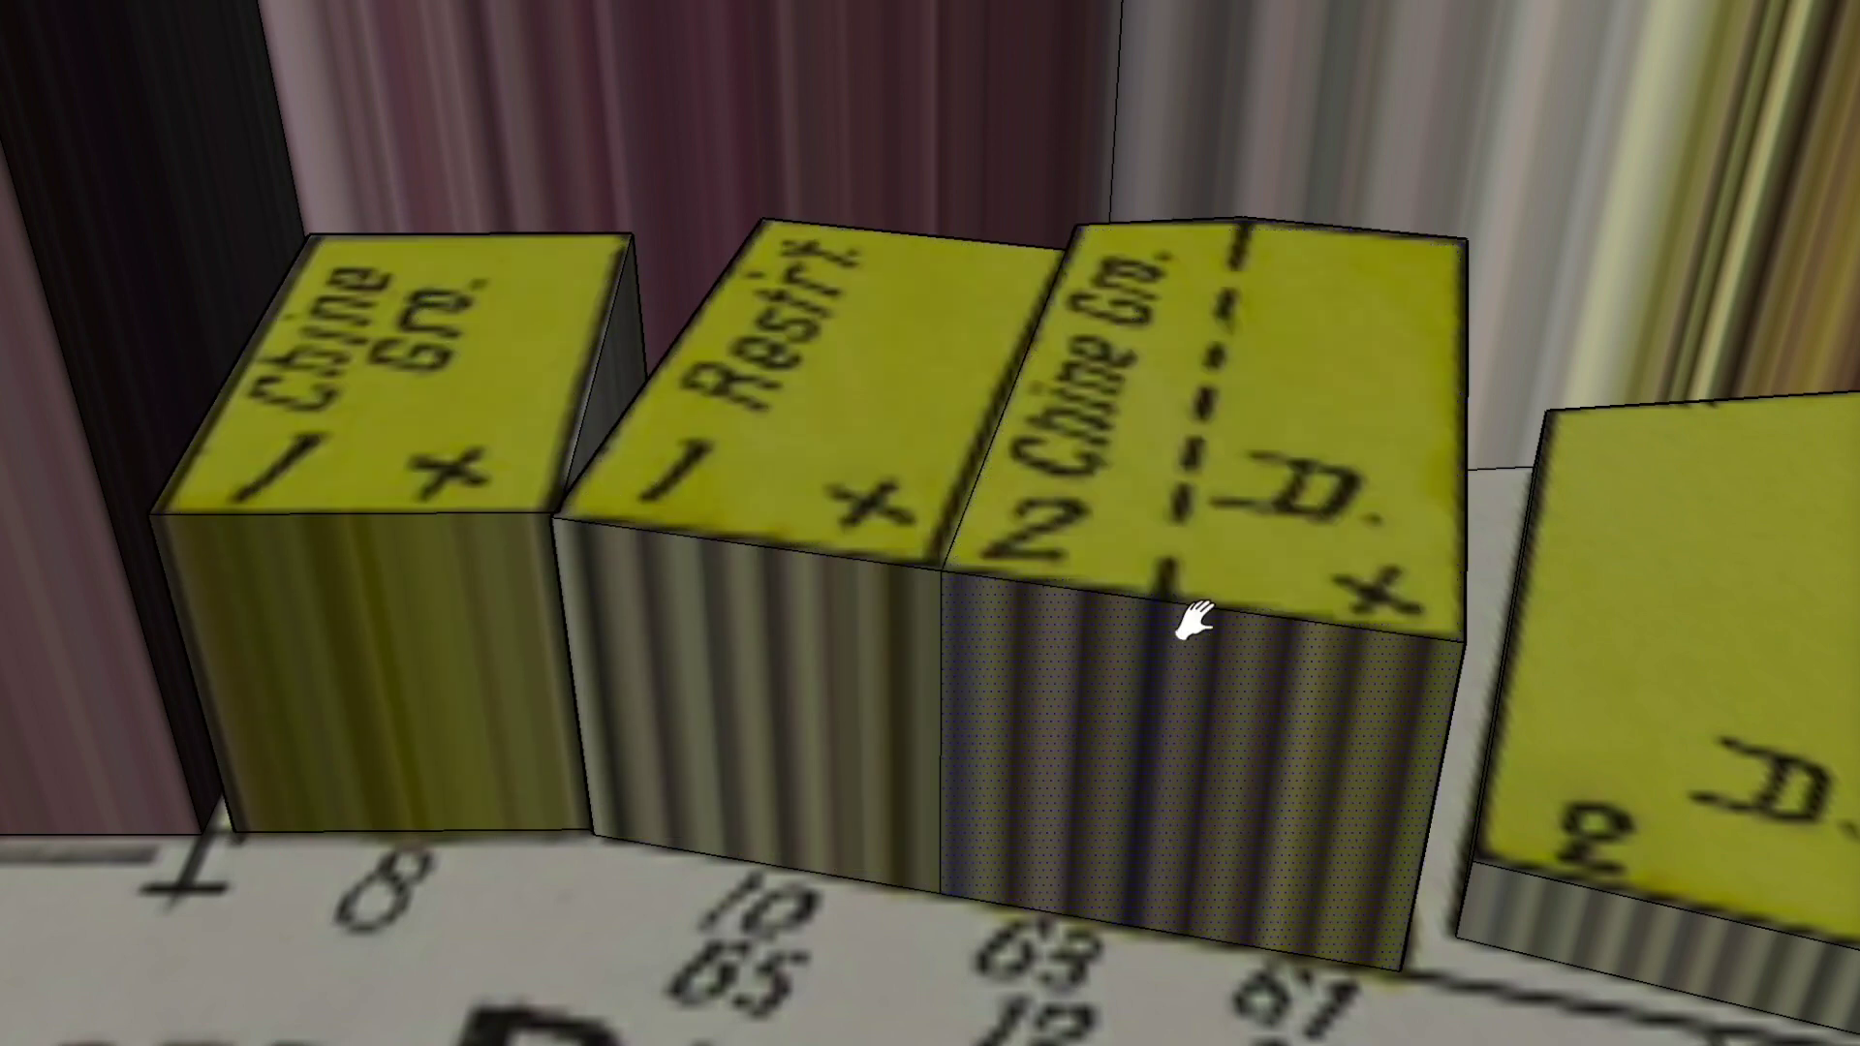
pyautogui.keyDown('shift'); pyautogui.moveTo(1195, 620); pyautogui.dragTo(651, 527, button='middle'); pyautogui.keyUp('shift')
pyautogui.scroll(-3, 652, 527)
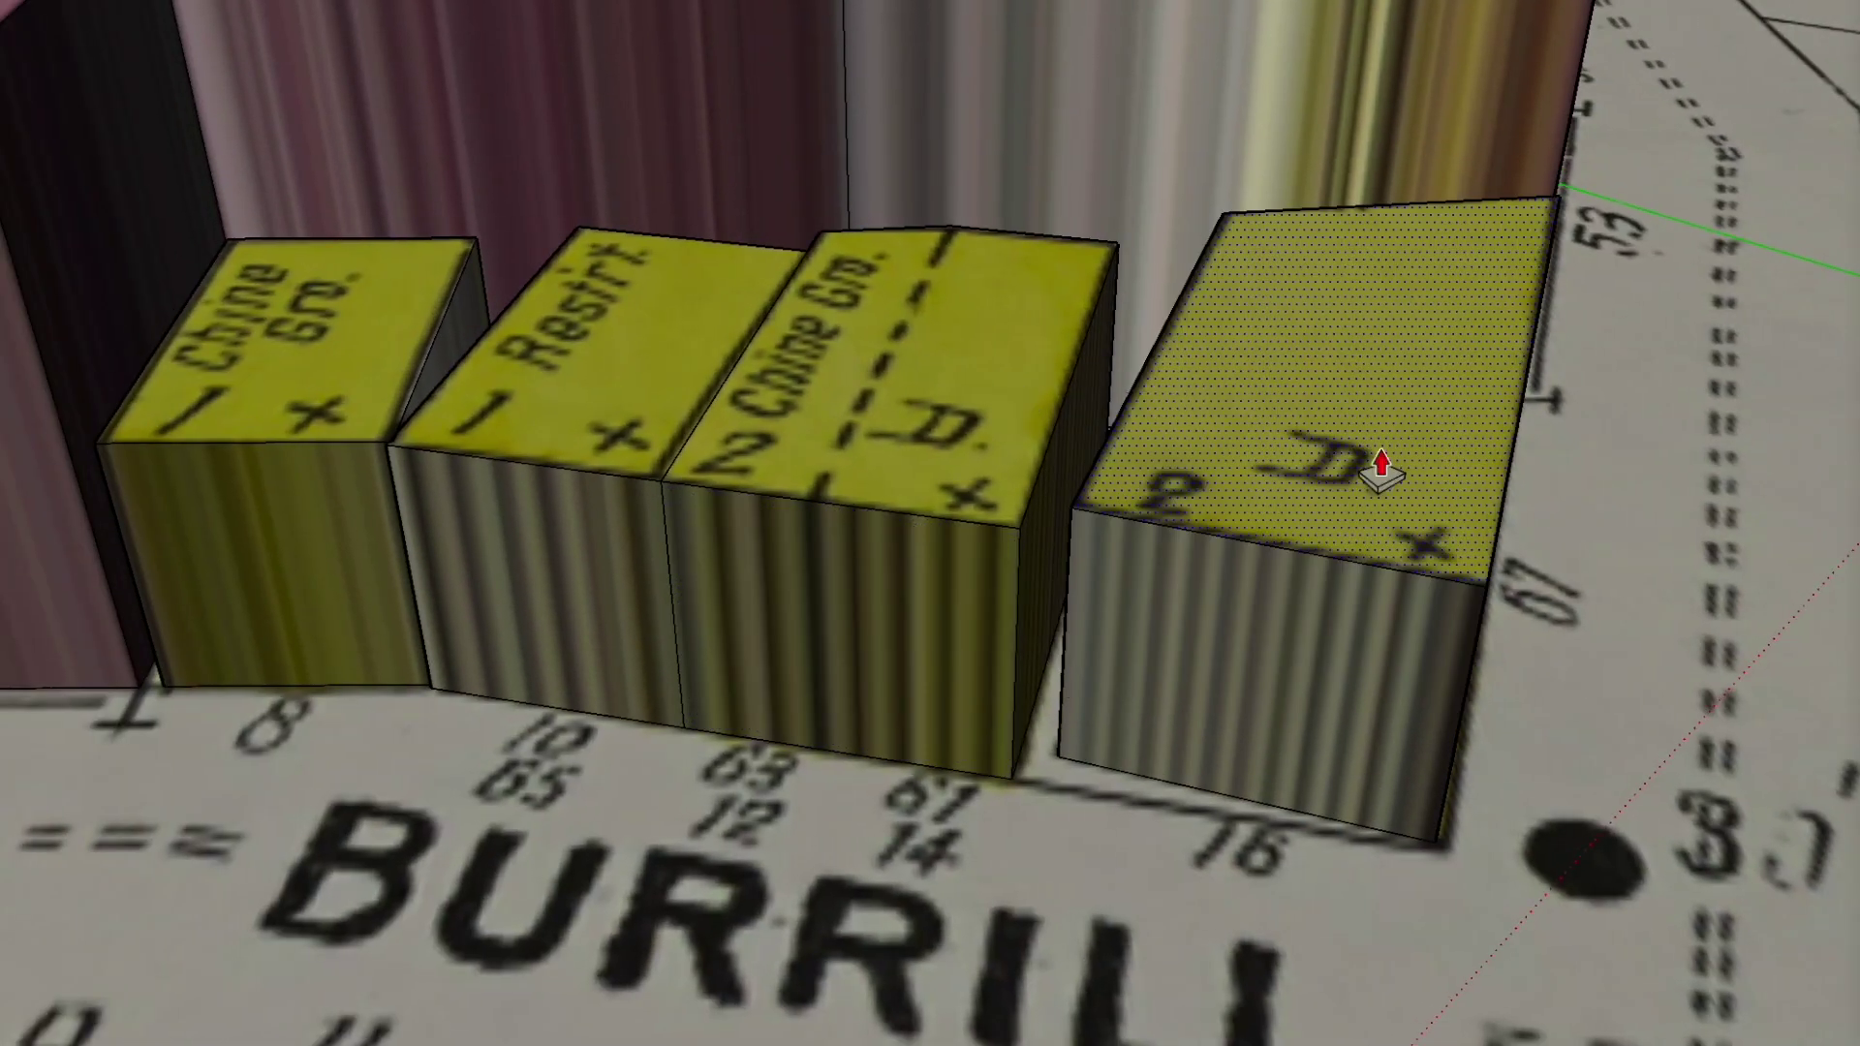
# Step: Raise the fourth block higher and paint its front, the third block's side and the back wall grey
pyautogui.moveTo(1381, 470); pyautogui.dragTo(1287, 304)
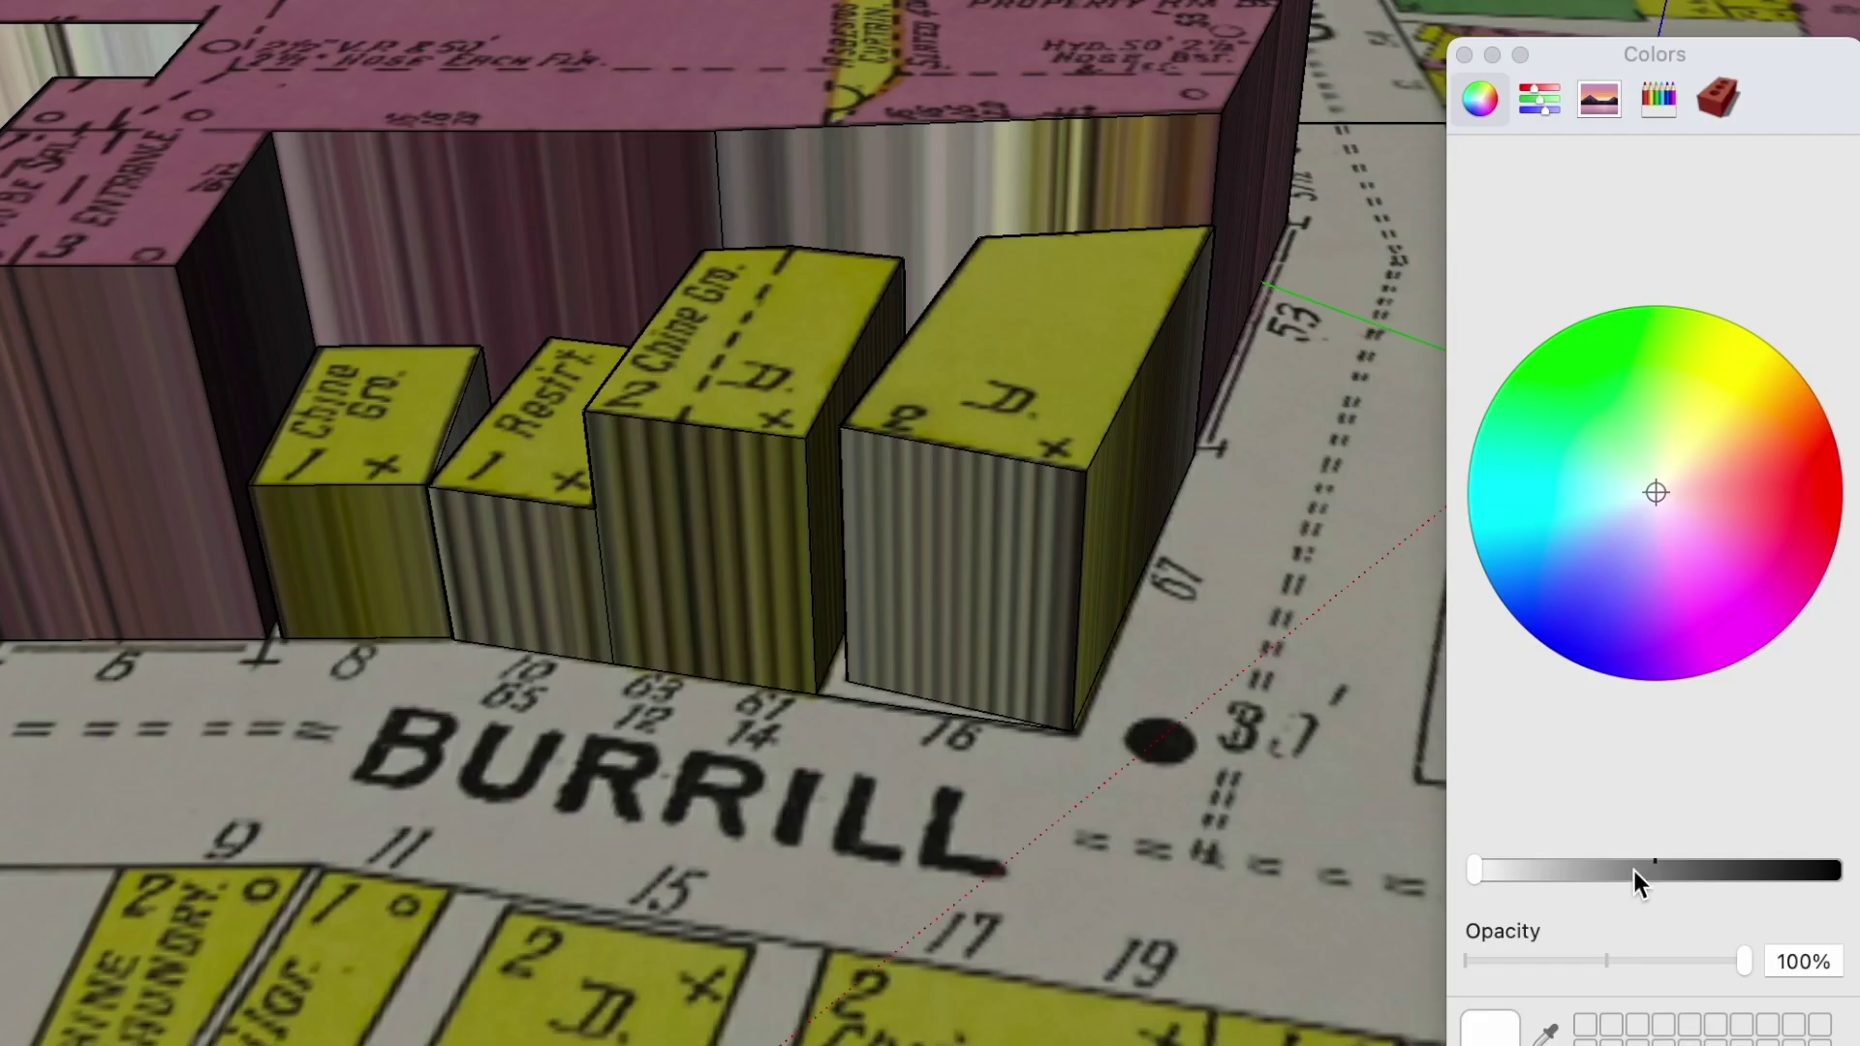
pyautogui.click(959, 571)
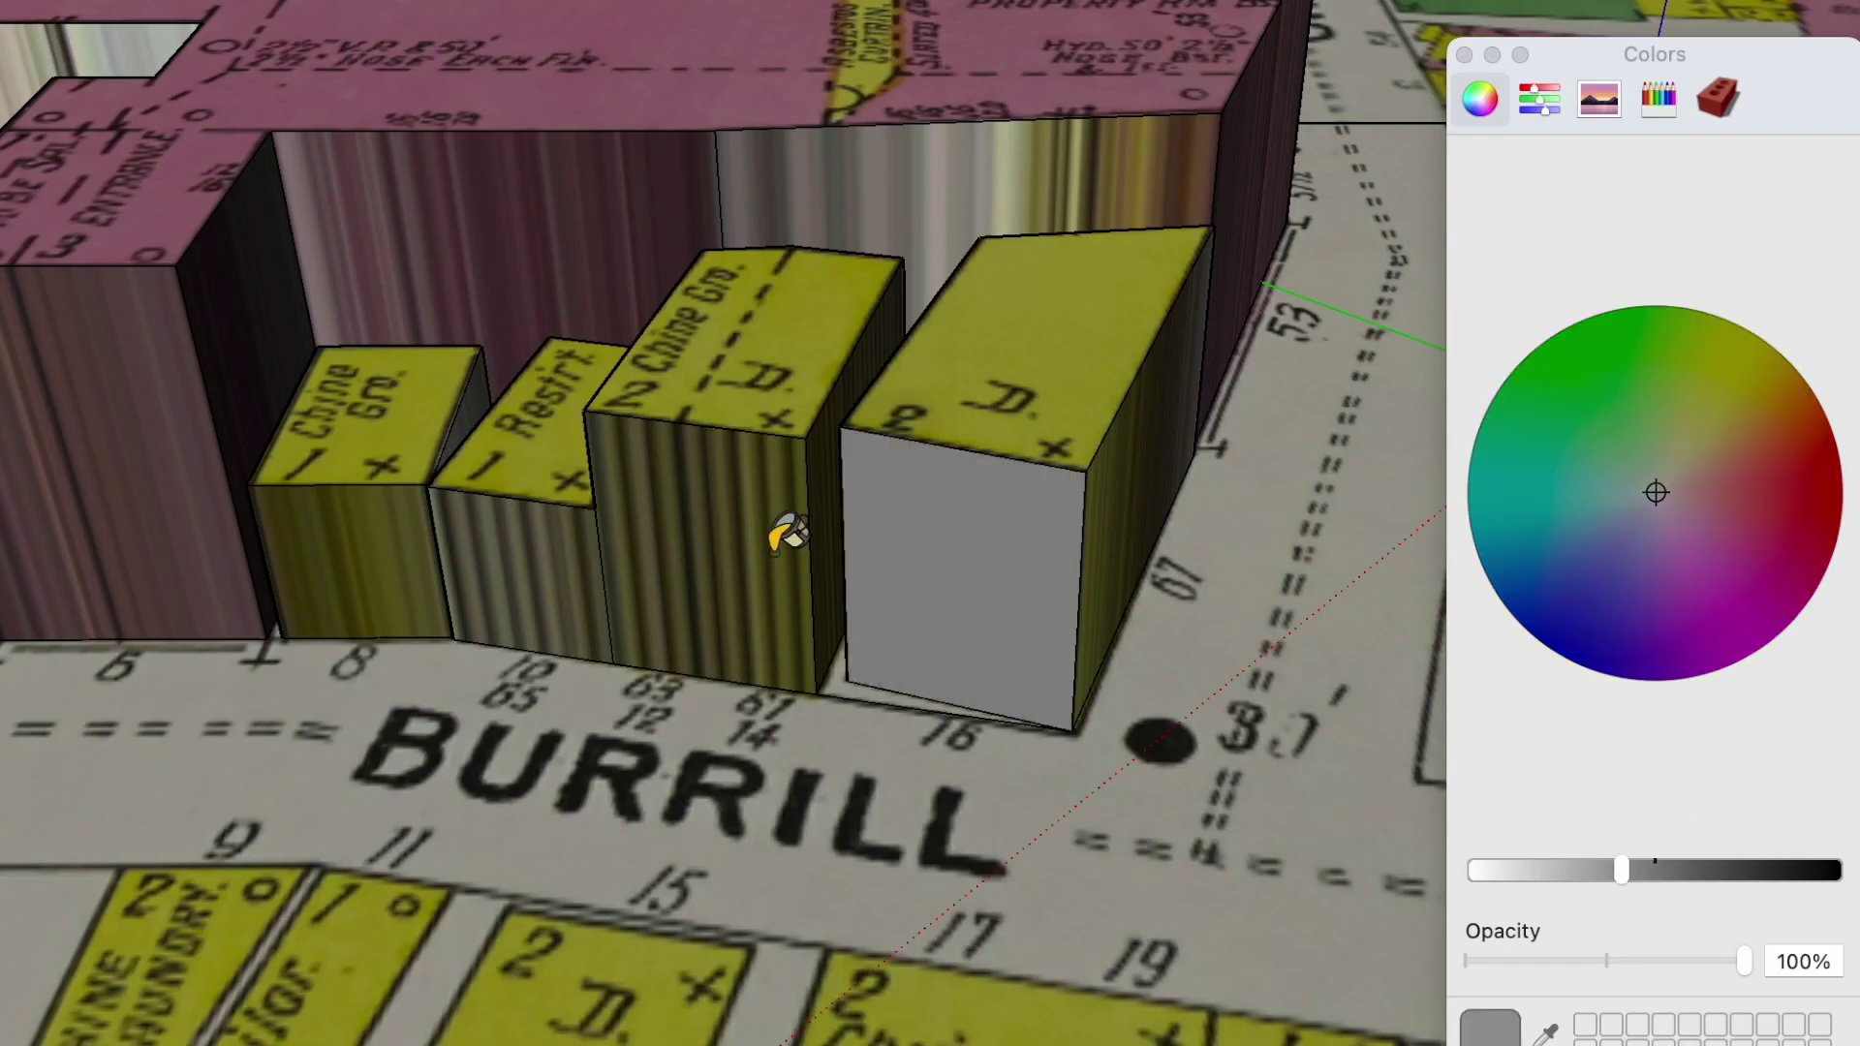
pyautogui.click(784, 542)
pyautogui.click(1199, 414)
pyautogui.click(853, 194)
pyautogui.click(523, 581)
# Step: Paint the Restr't, Chine Gro. and remaining block sides grey, then select the first street photo
pyautogui.click(349, 562)
pyautogui.click(97, 435)
pyautogui.click(187, 407)
pyautogui.click(407, 257)
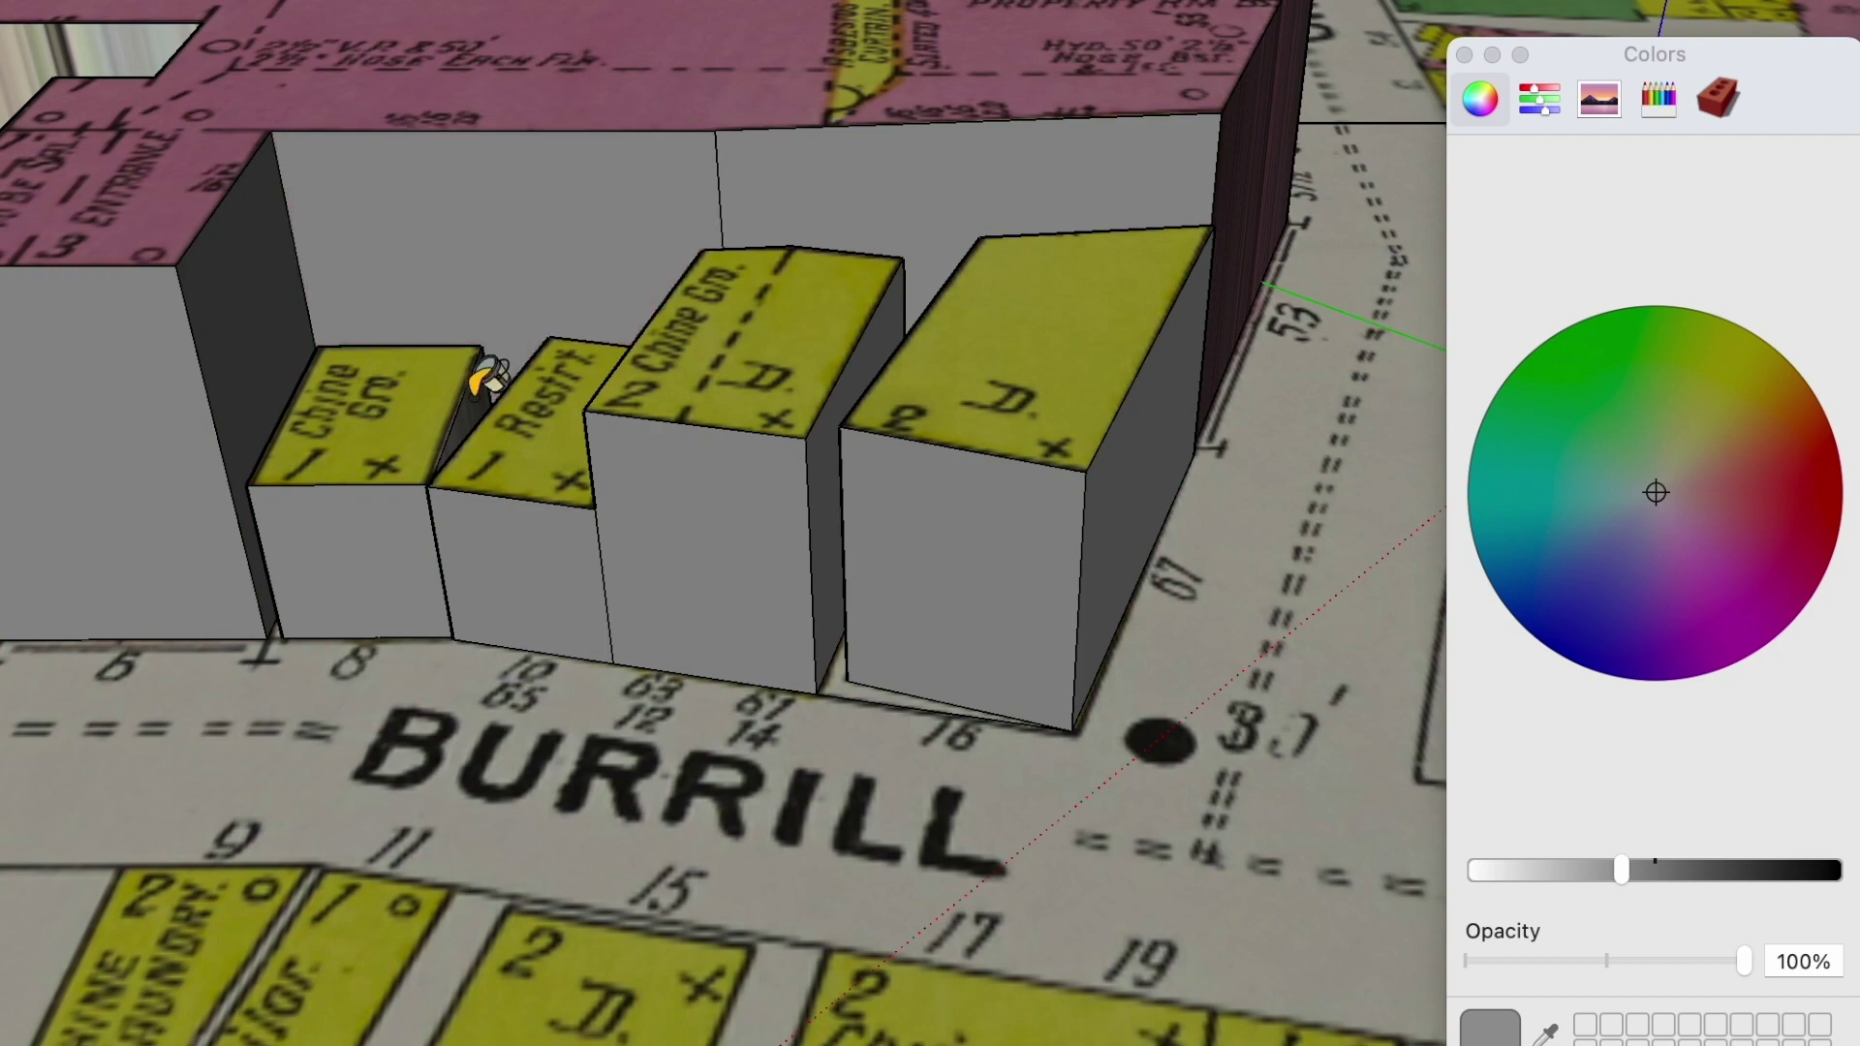
pyautogui.moveTo(565, 455); pyautogui.dragTo(1037, 507, button='middle')
pyautogui.click(935, 484)
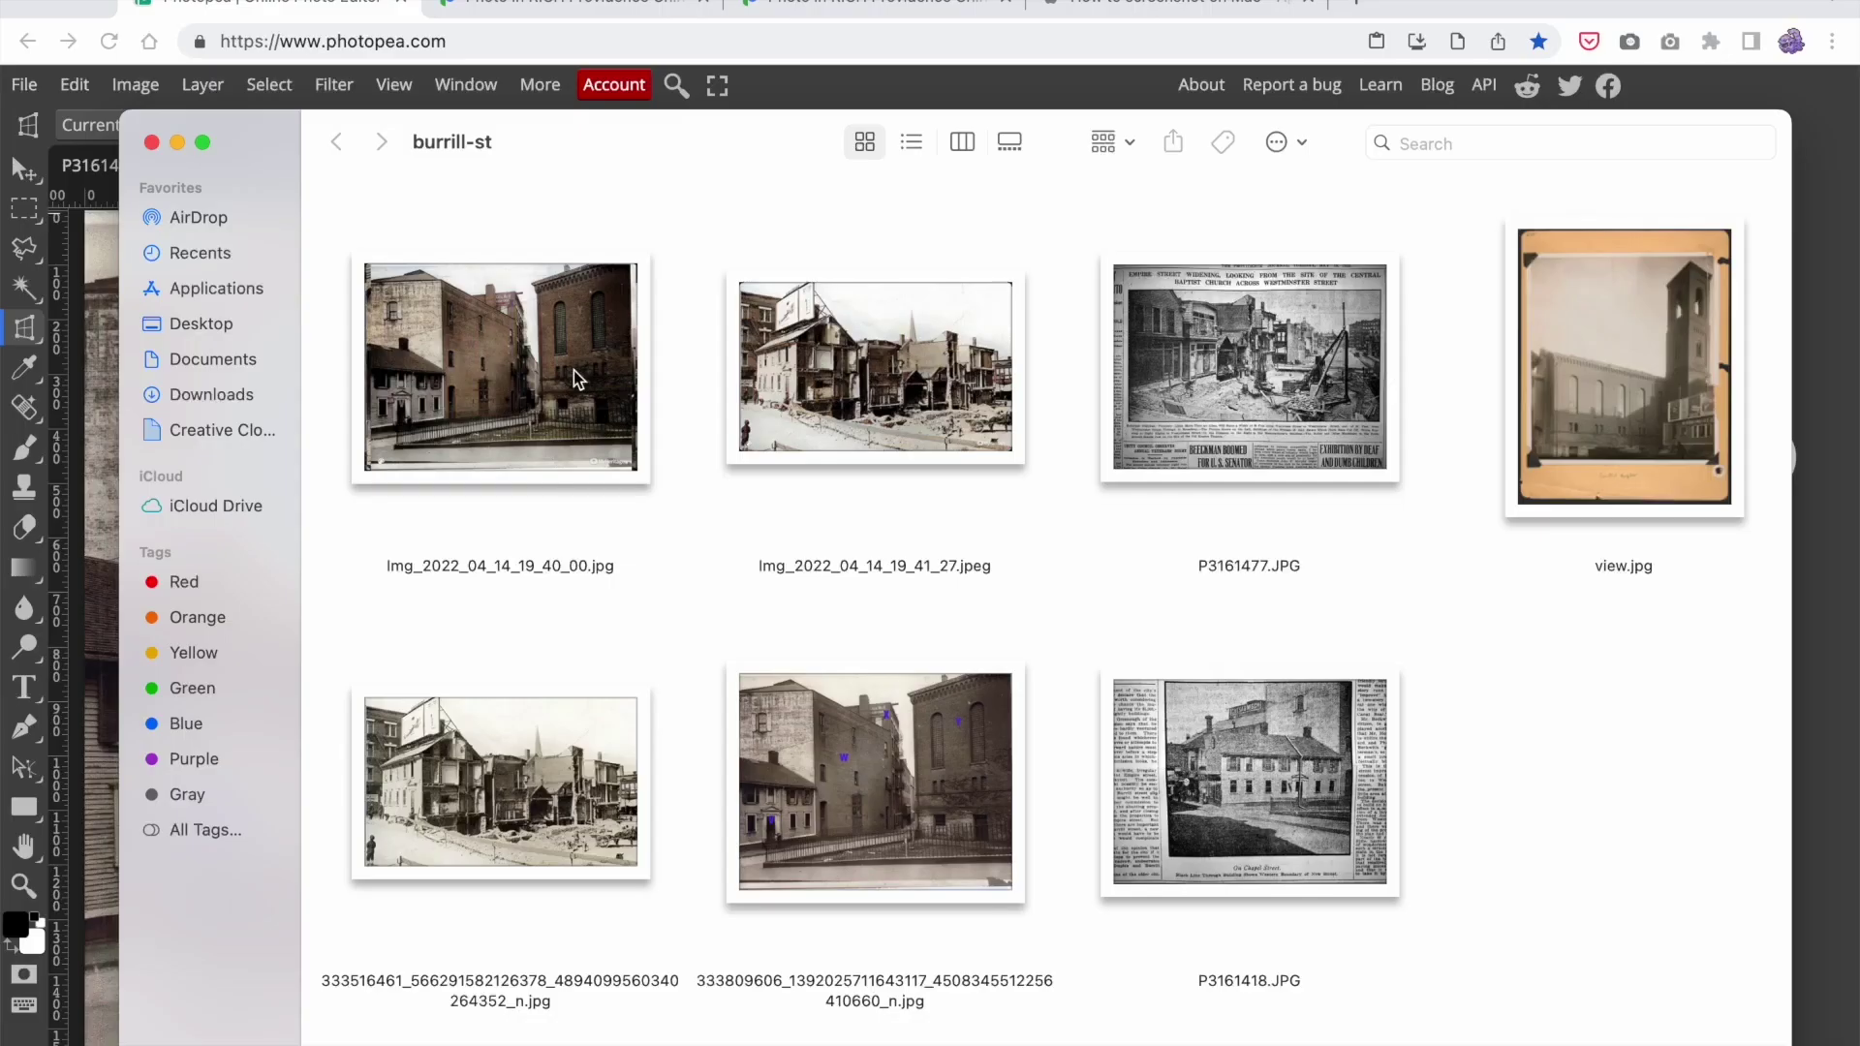
pyautogui.click(573, 370)
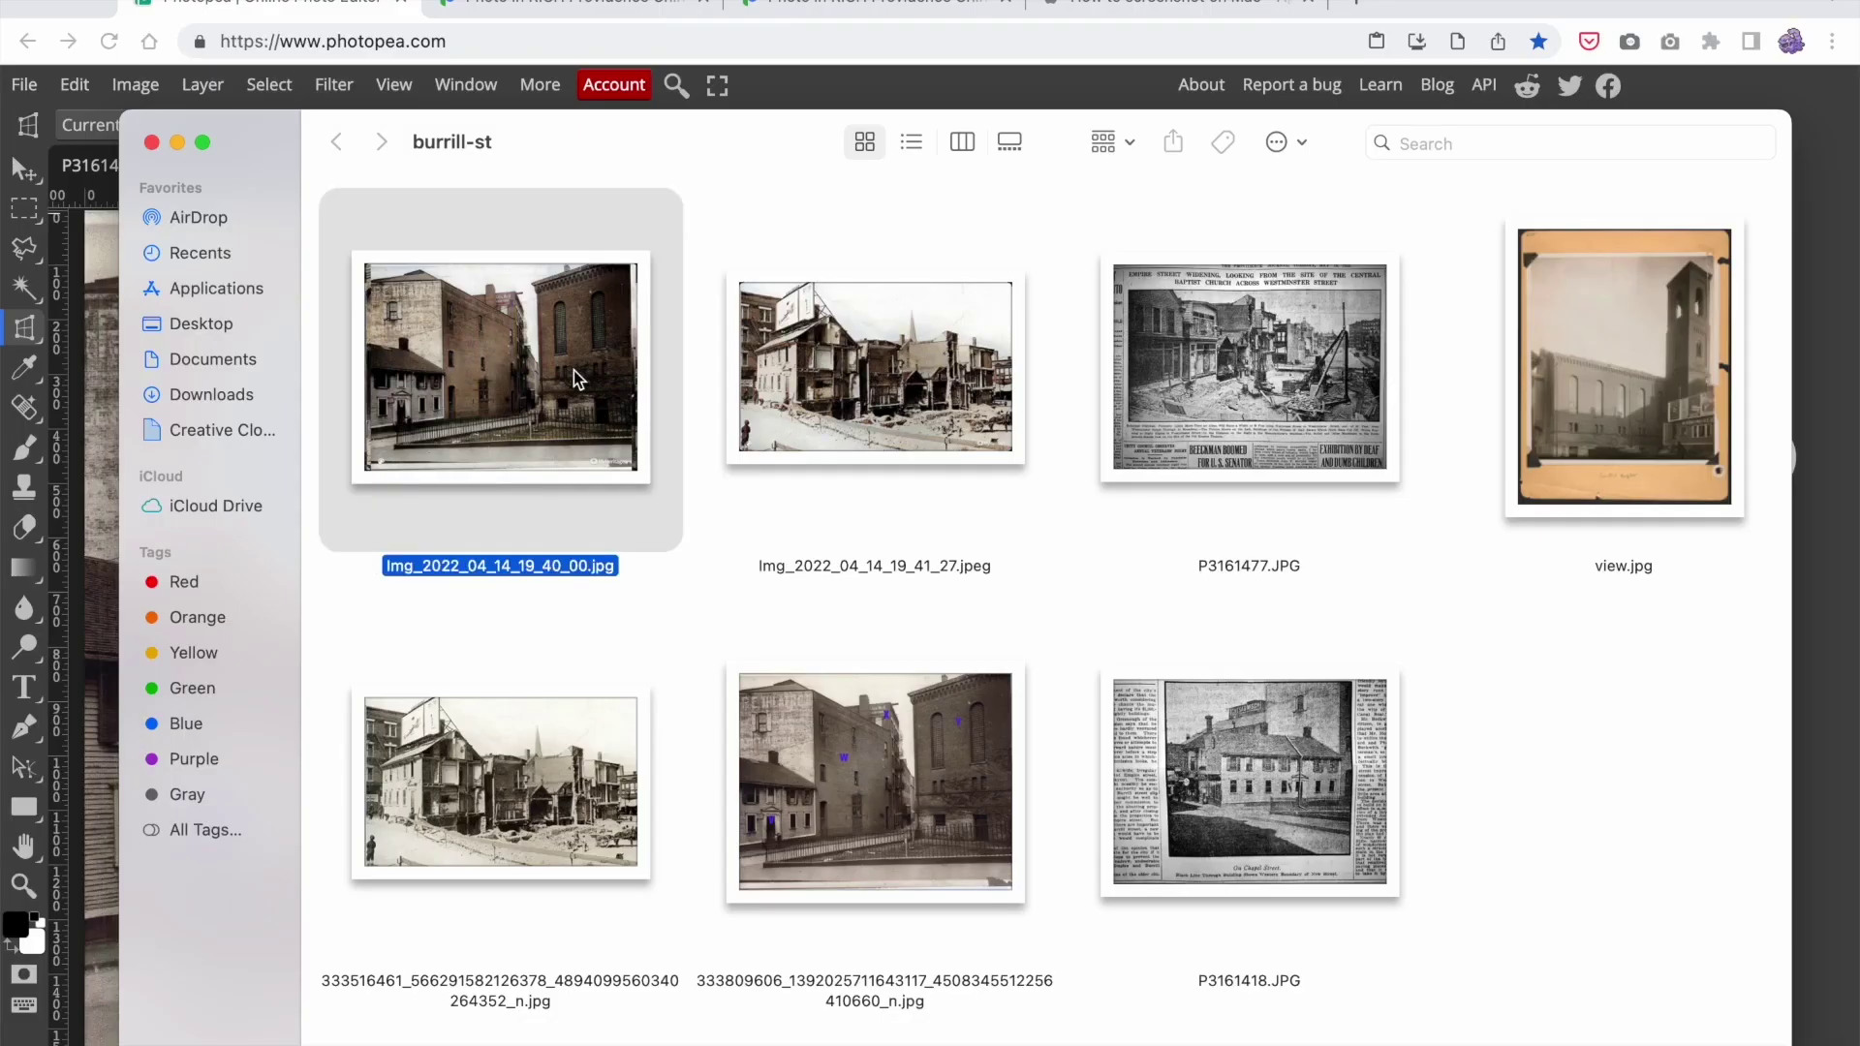
# Step: Preview the burrill-st photos, including P3161477.JPG, view.jpg and P3161418.JPG, in Quick Look, then close it
pyautogui.press('space')
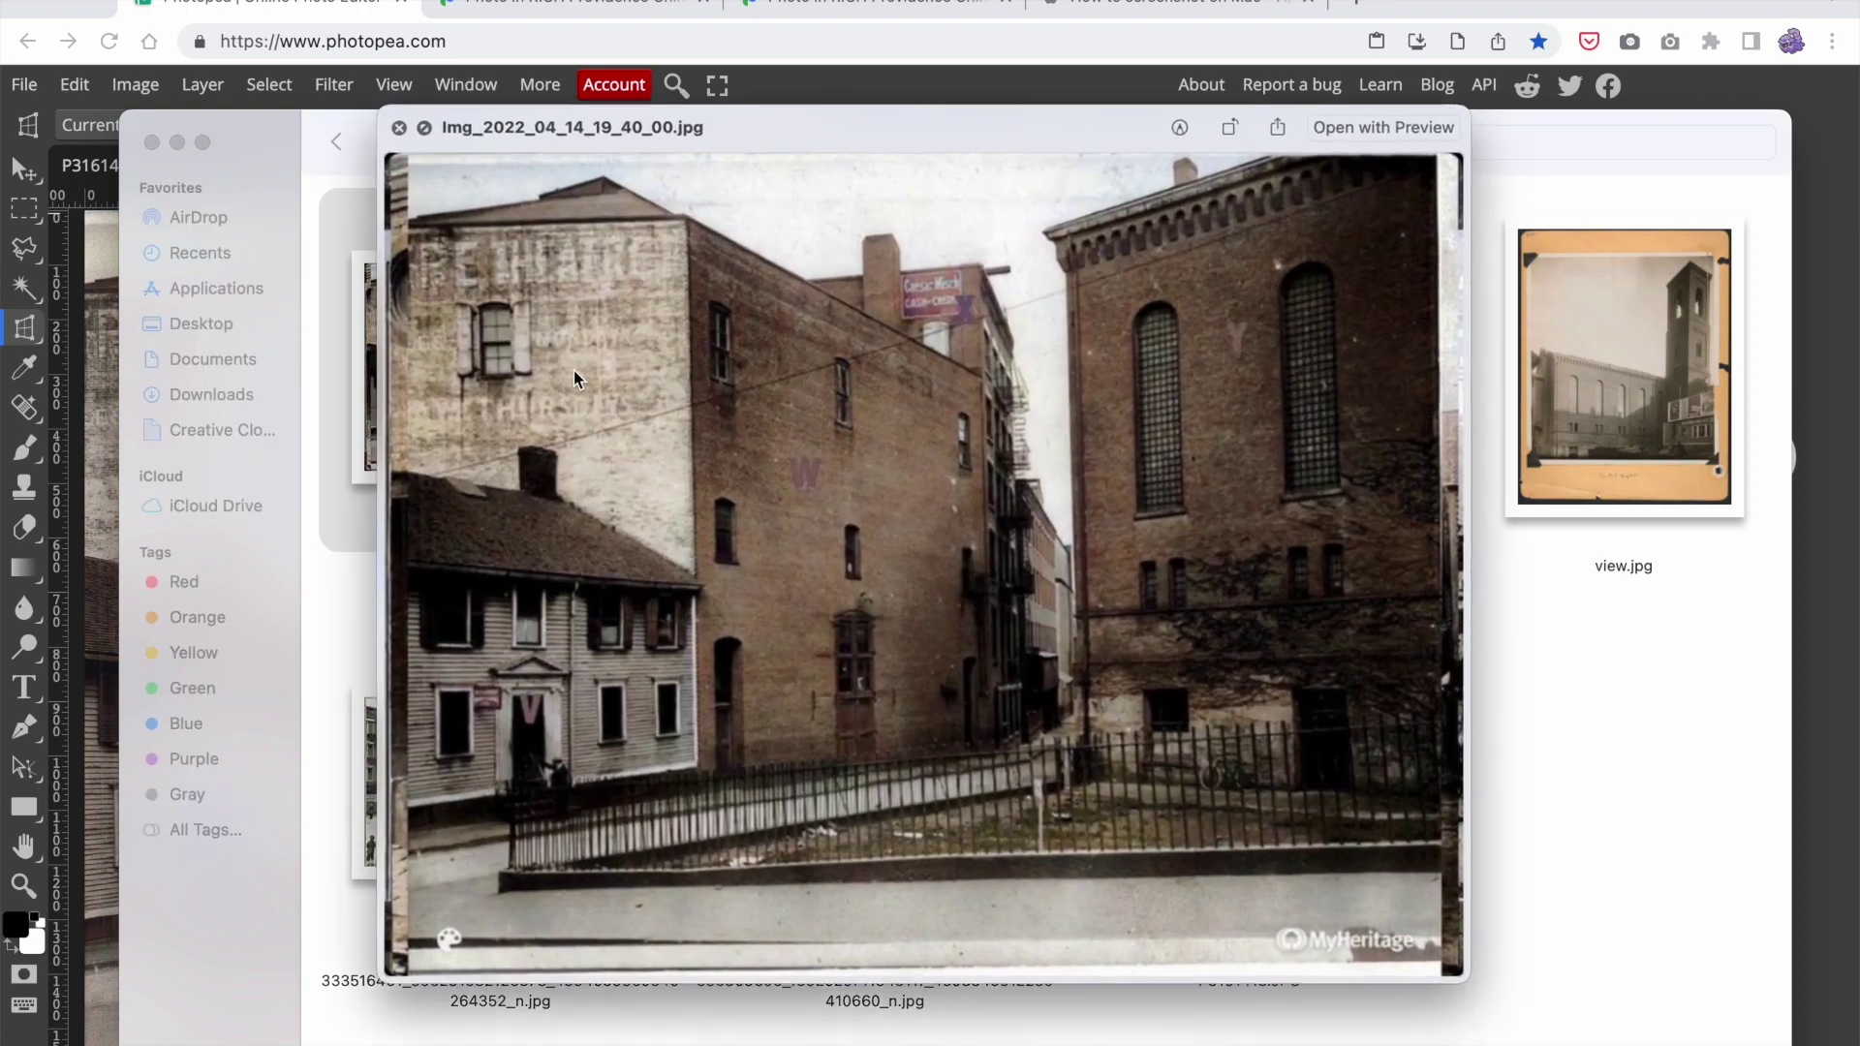
pyautogui.press('Right')
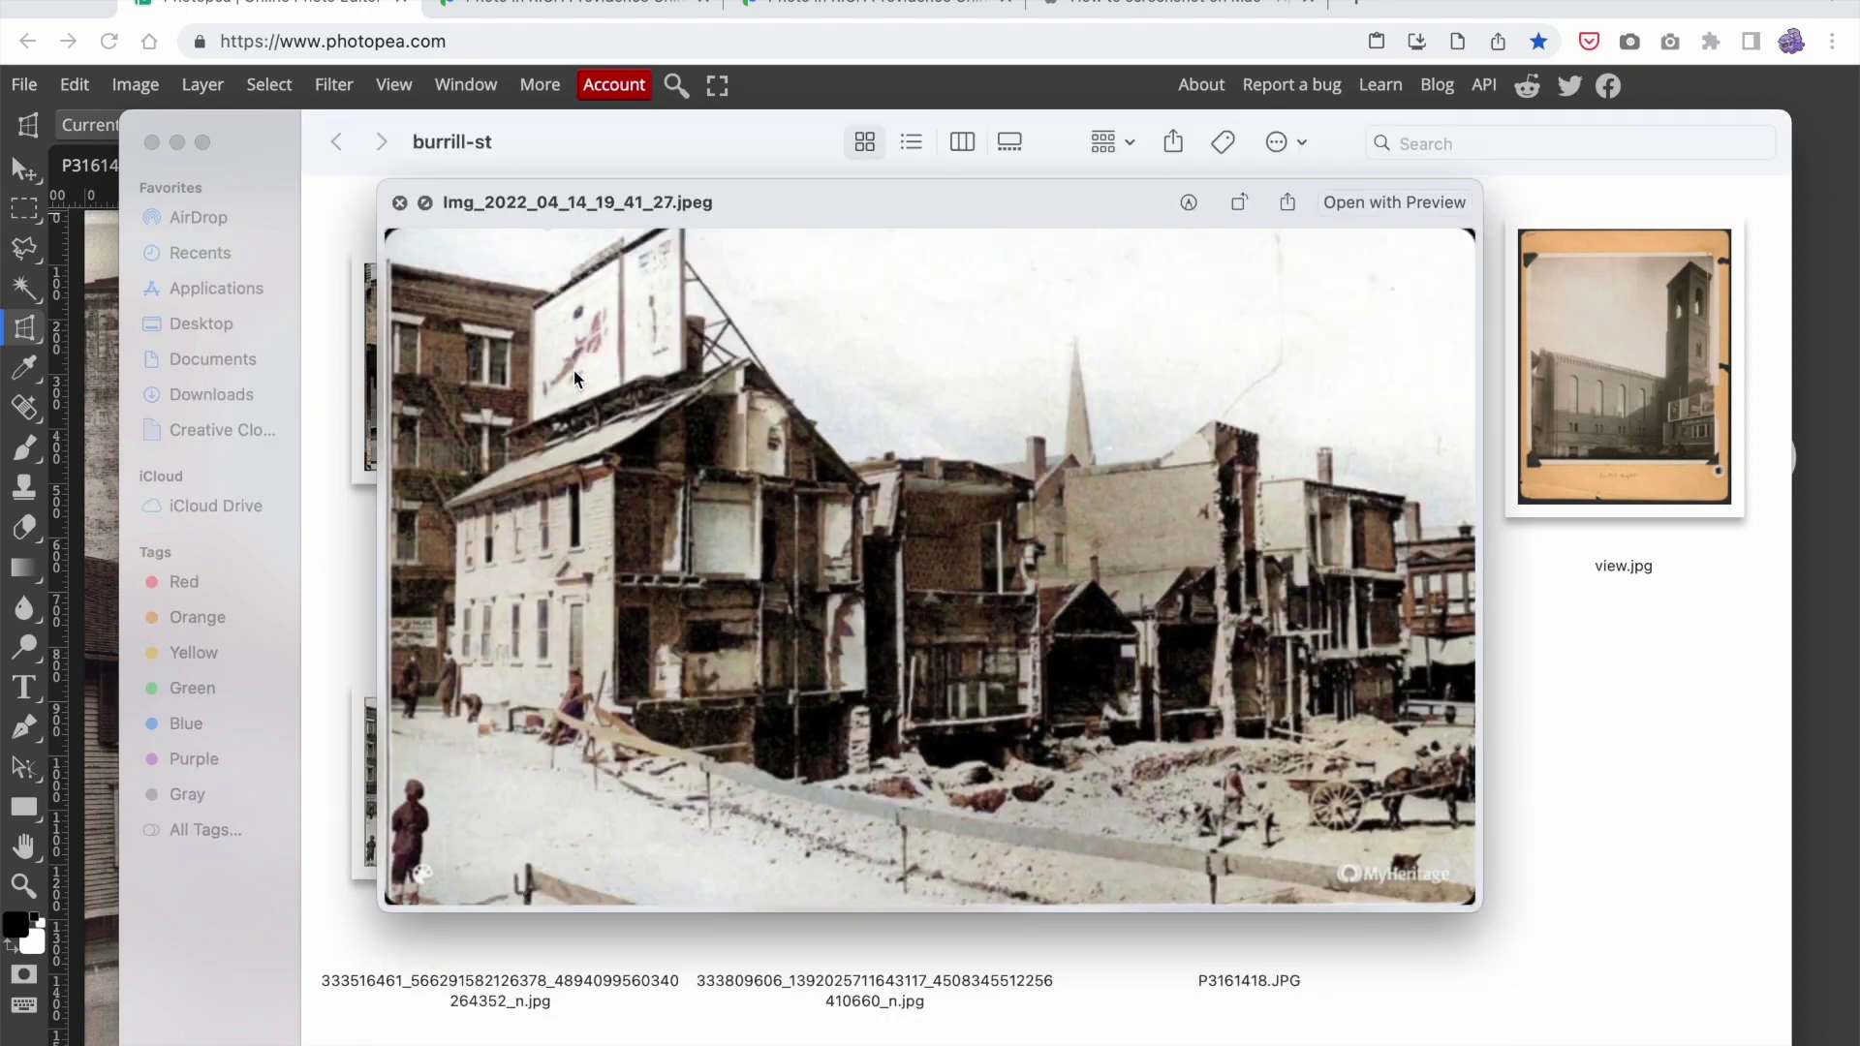
pyautogui.press('Right')
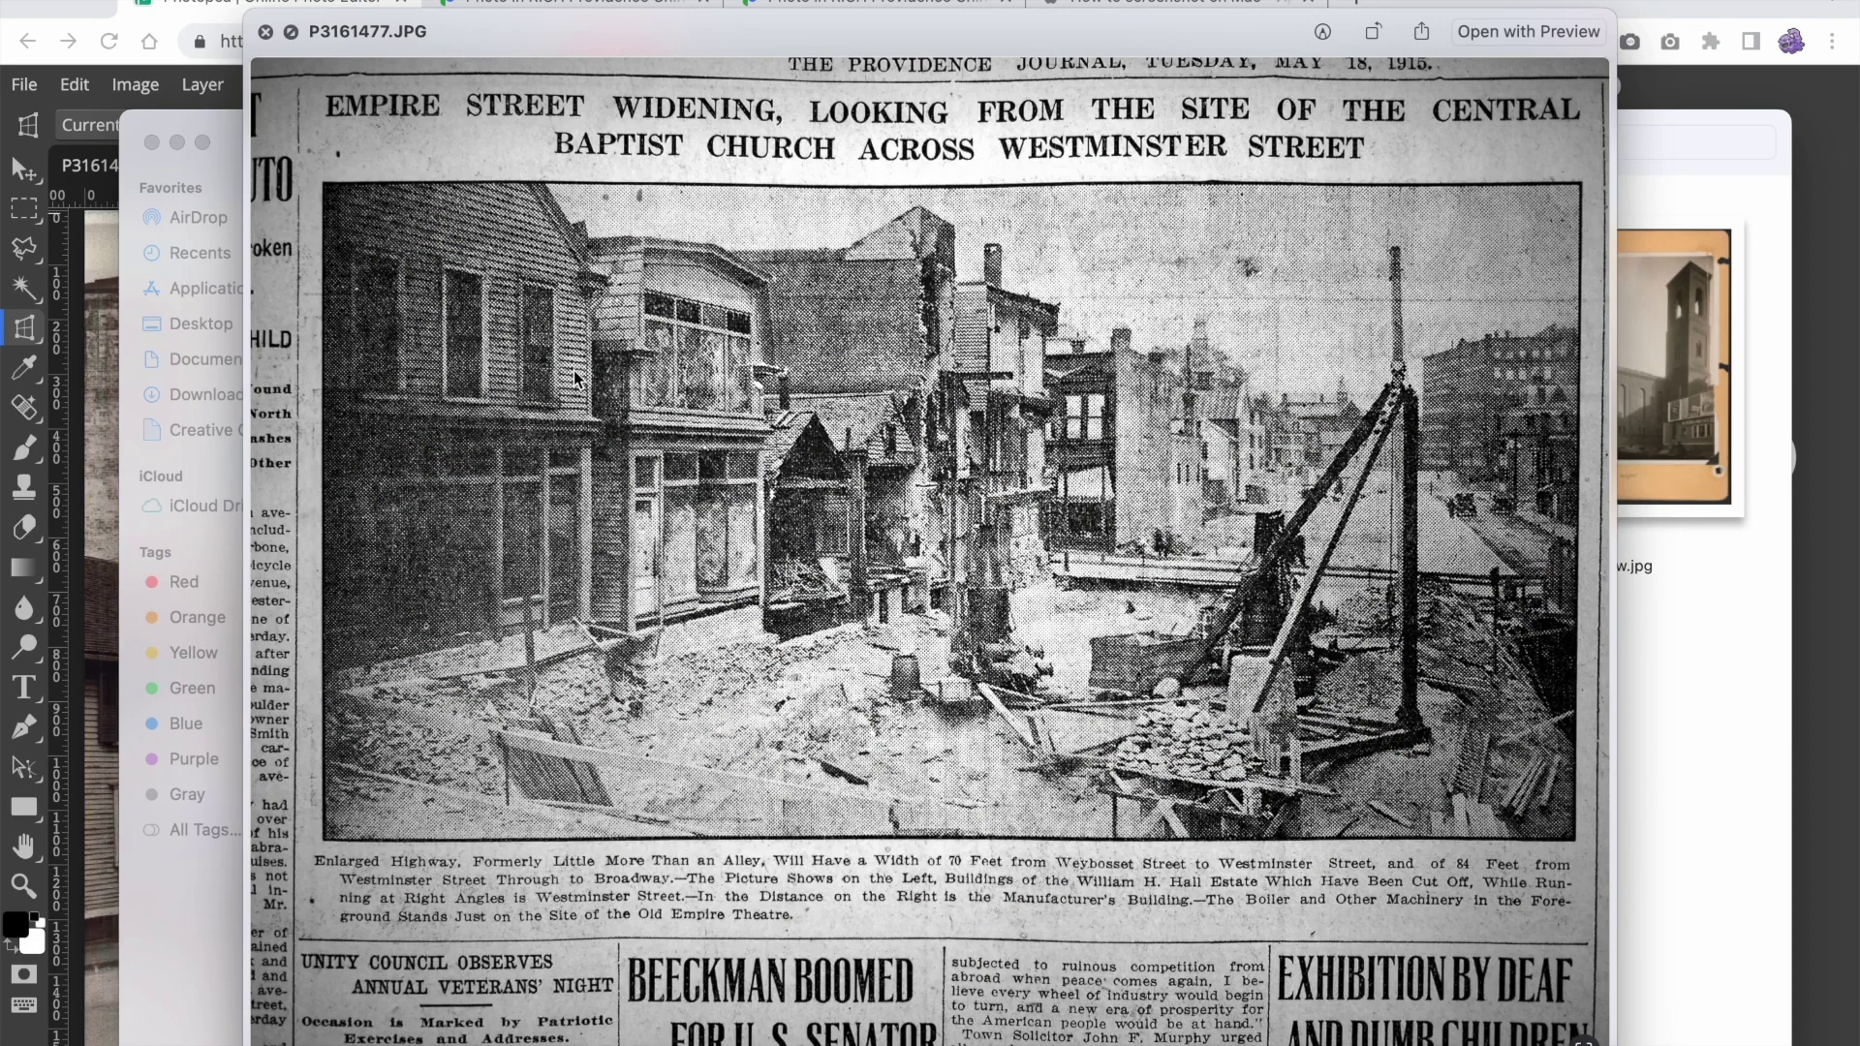
pyautogui.press('Right')
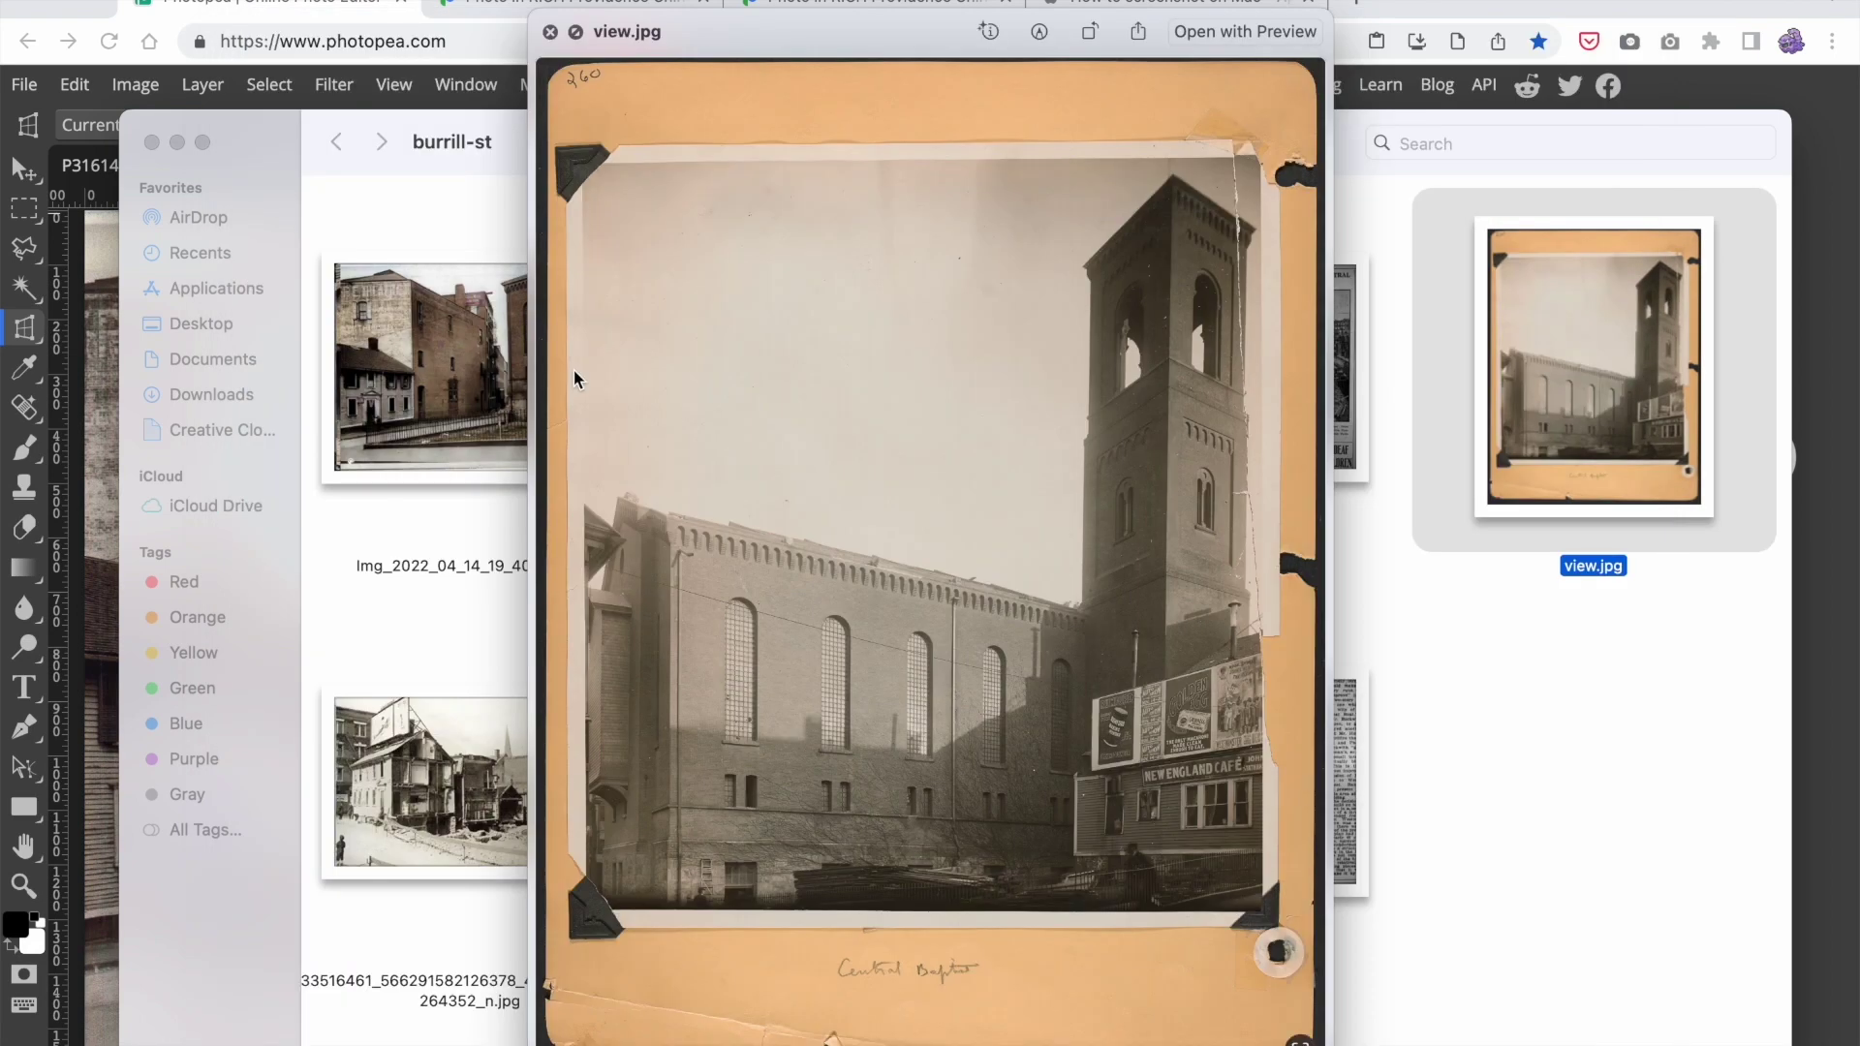
pyautogui.press('Right')
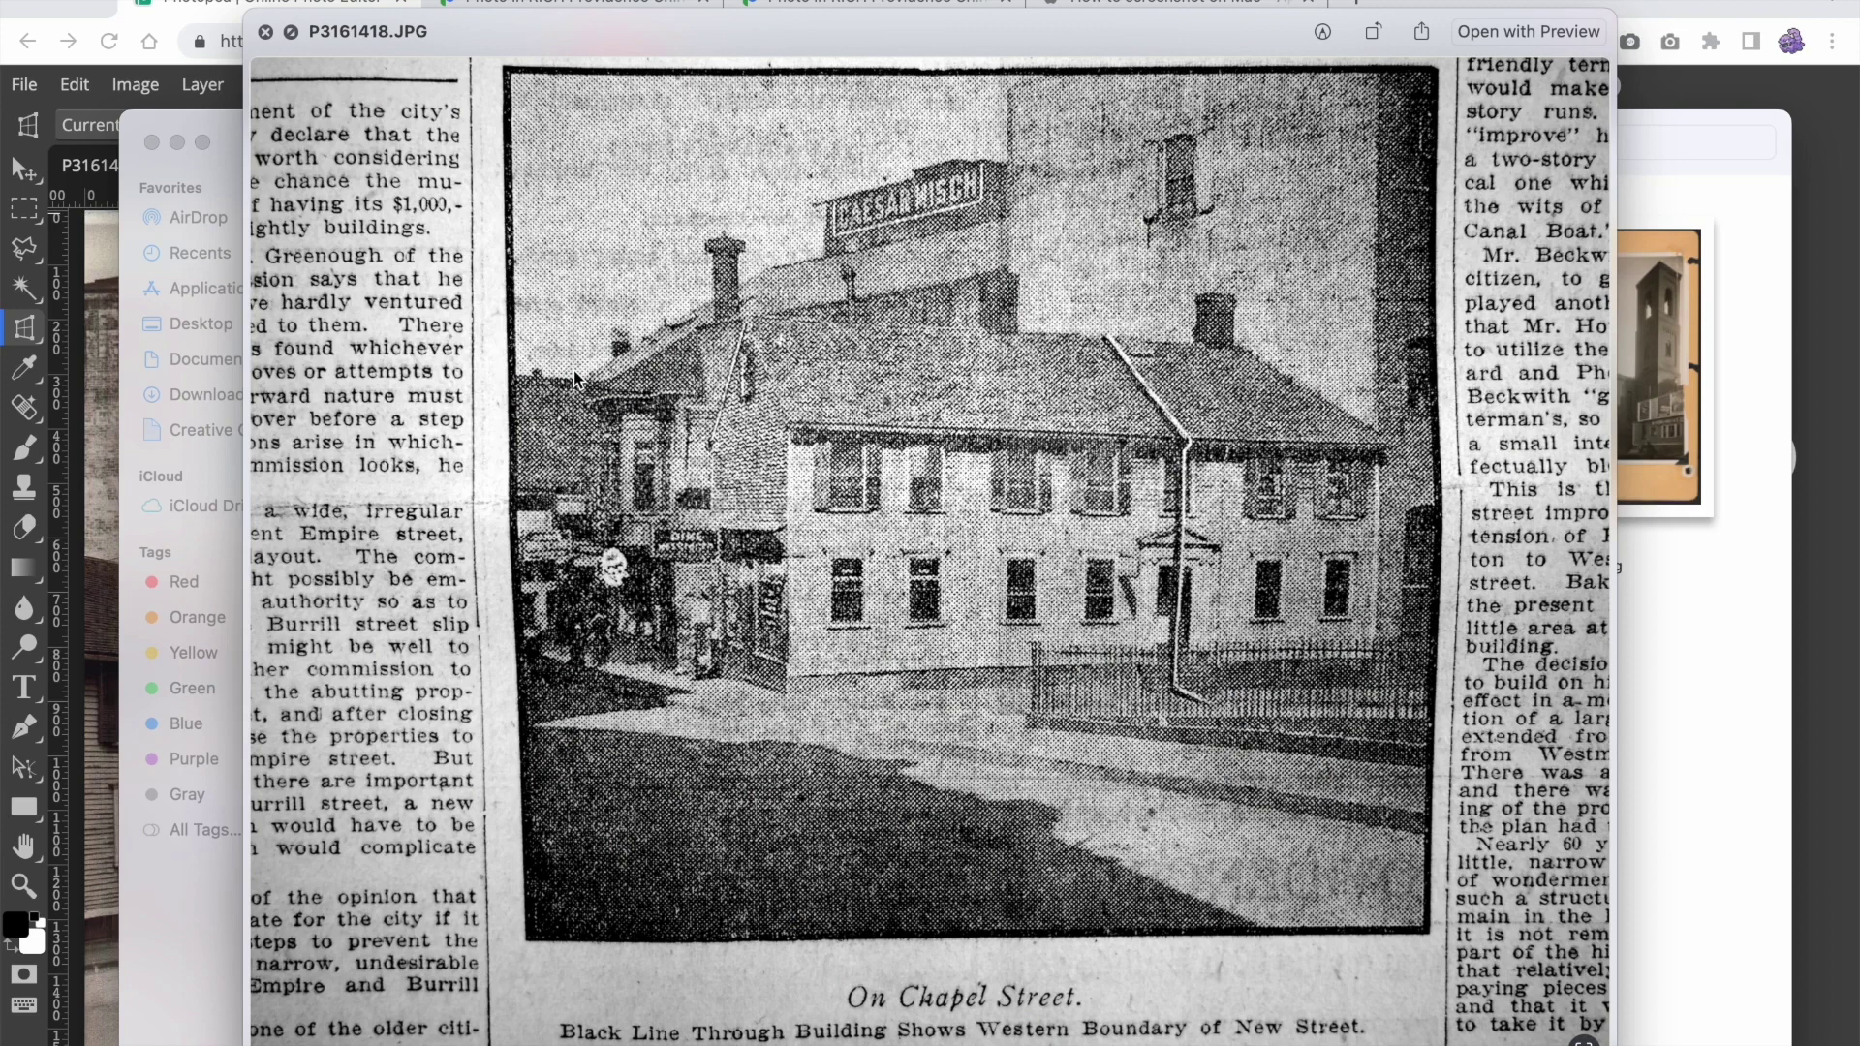
pyautogui.press('Right')
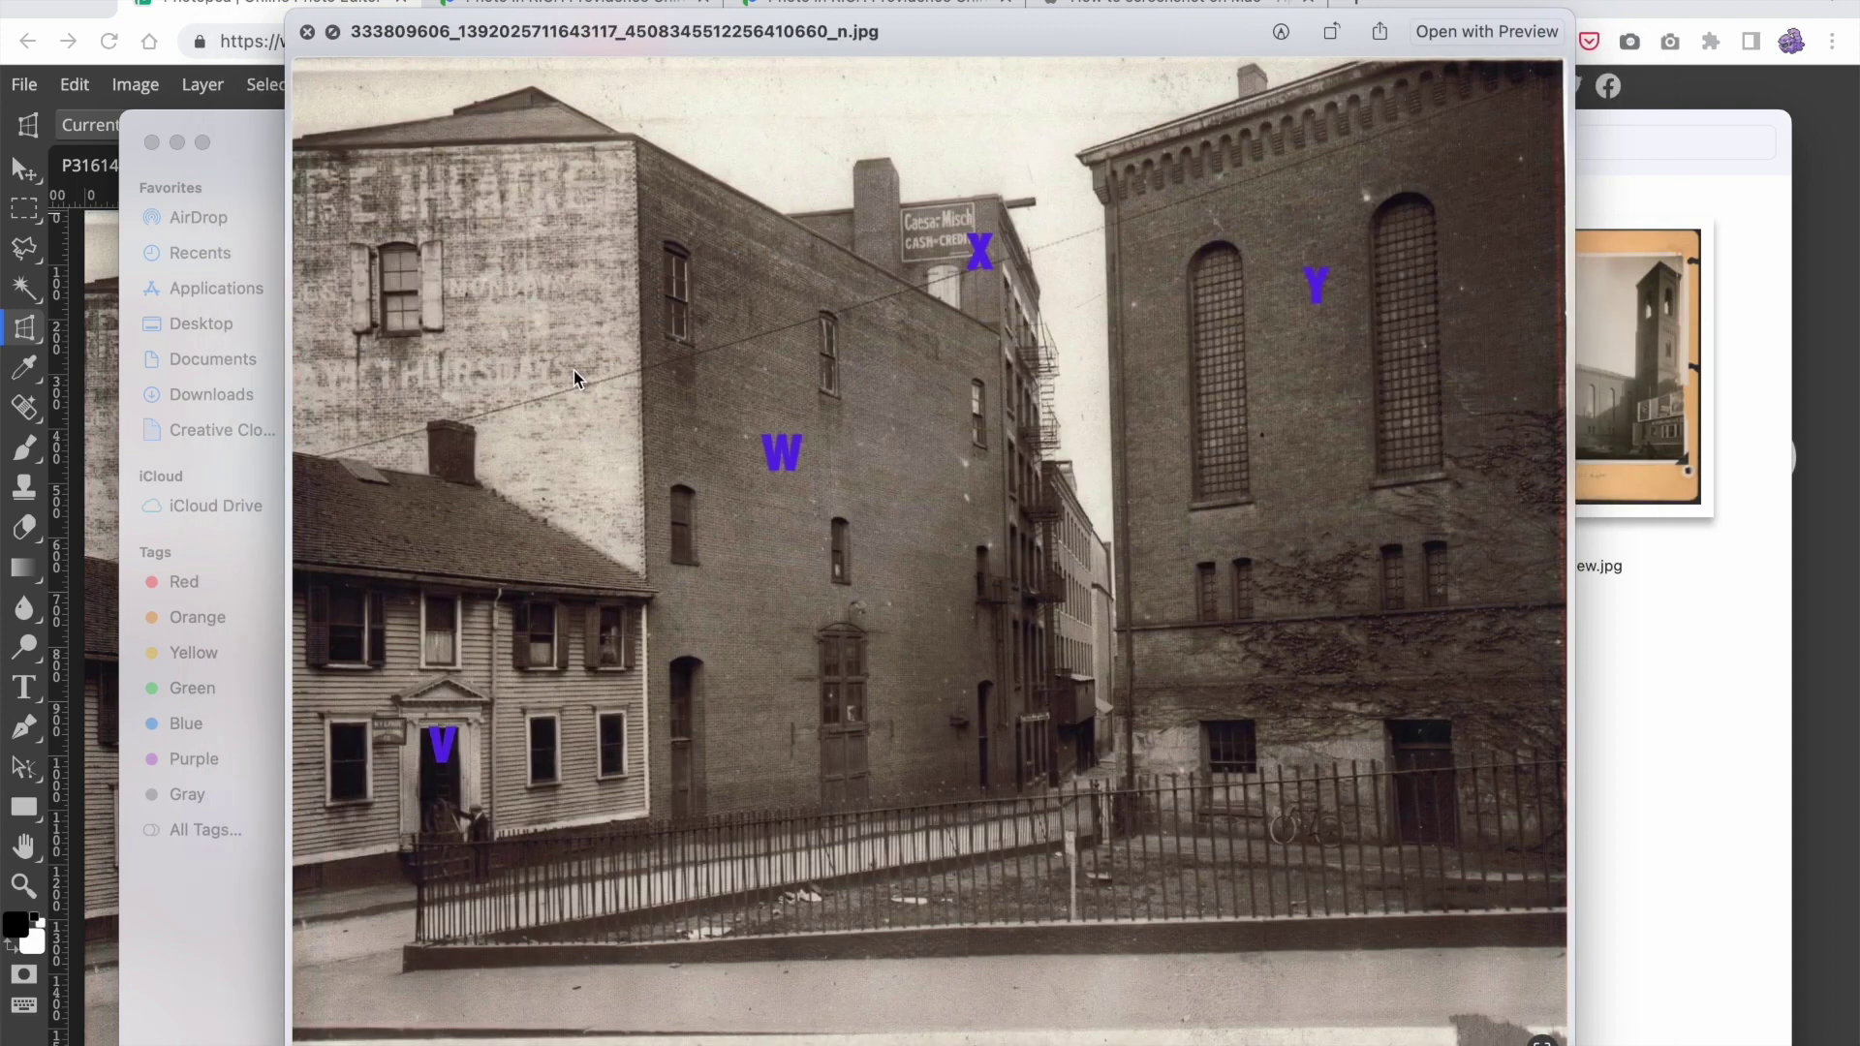
pyautogui.press('Right')
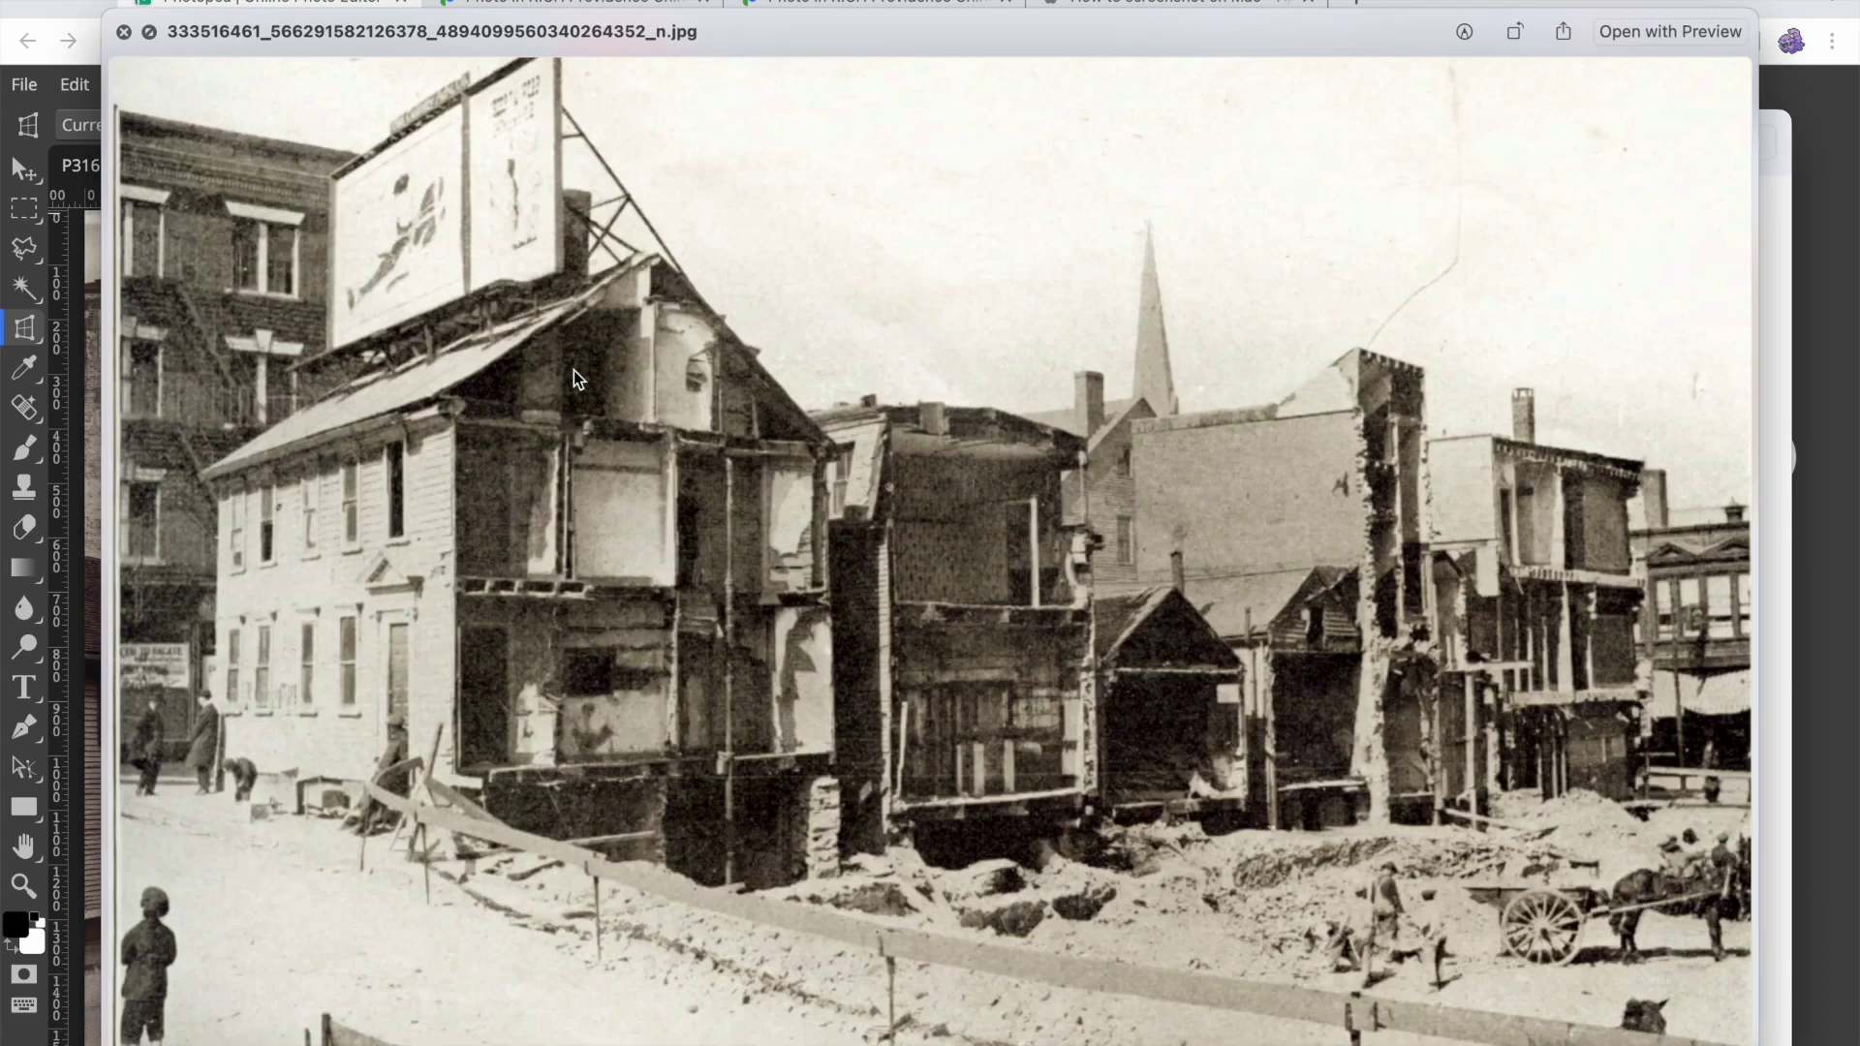
pyautogui.press('space')
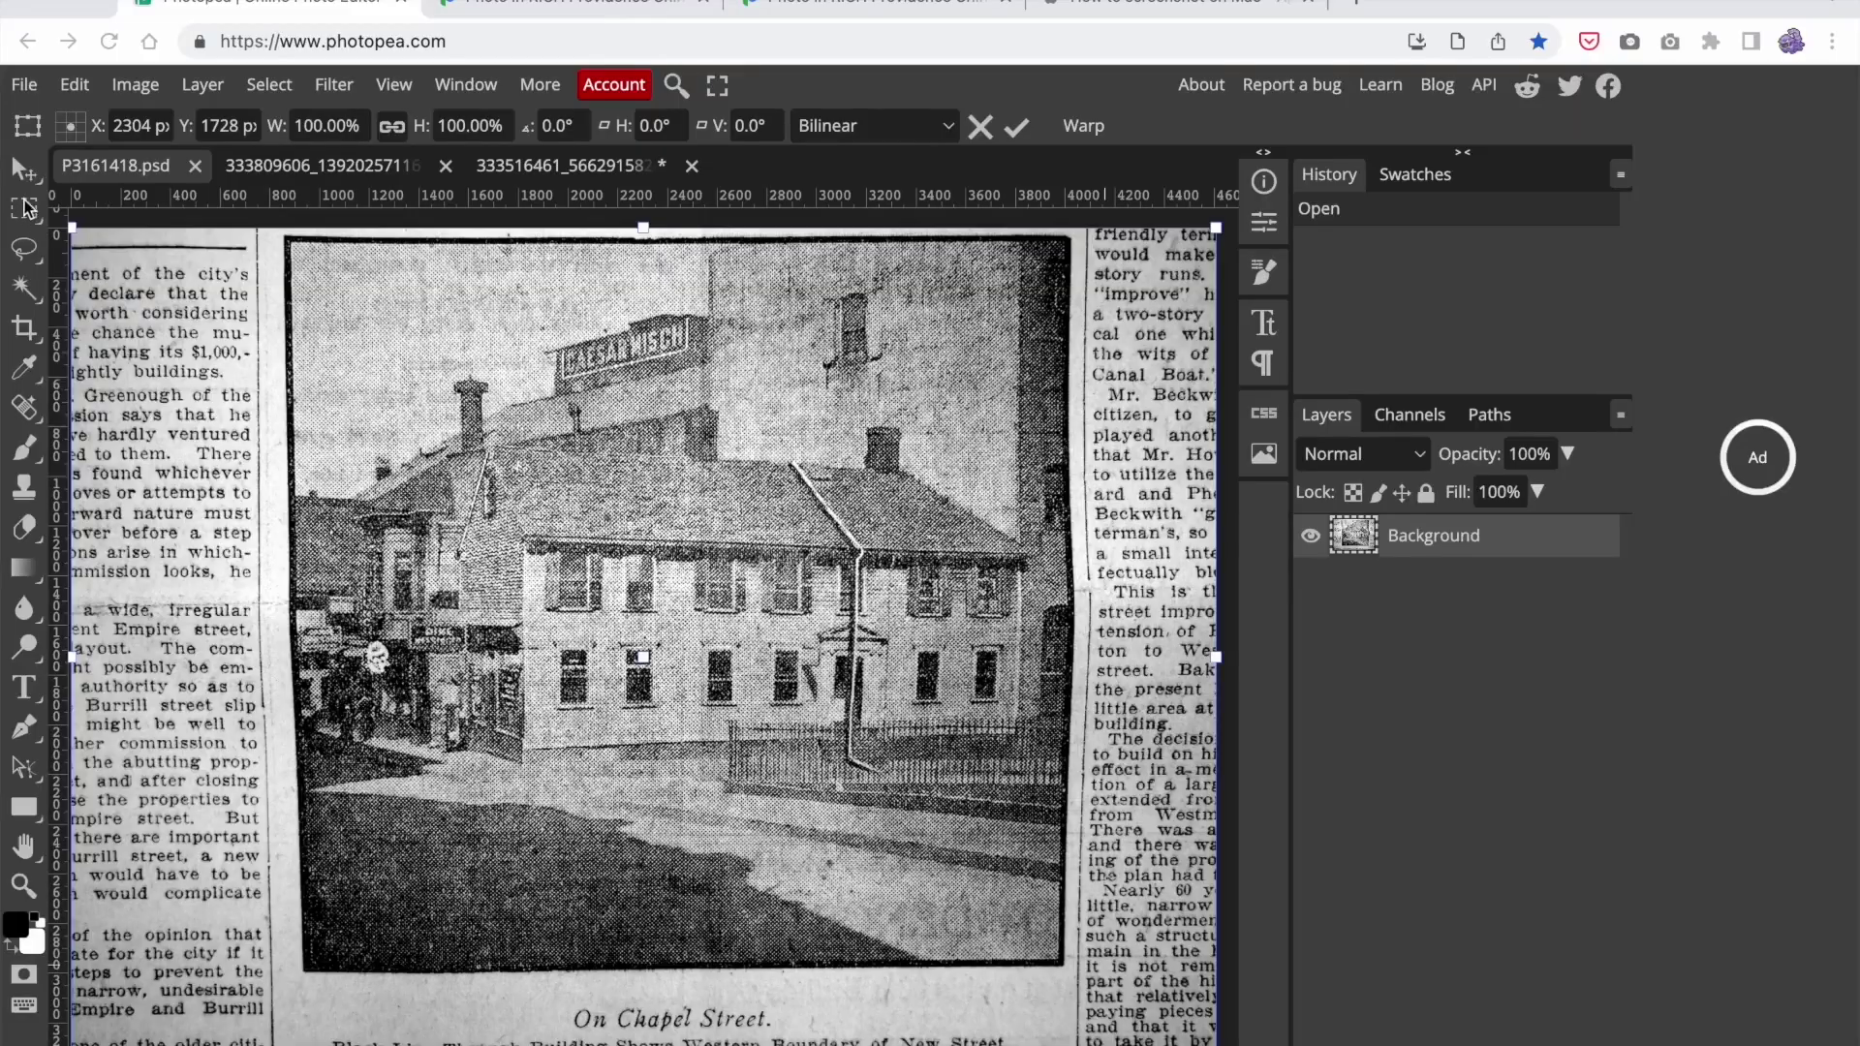
# Step: Commit the photo transform and begin a Polygonal Lasso outline at the house front's lower-left corner
pyautogui.click(25, 248)
pyautogui.click(97, 287)
pyautogui.scroll(10, 579, 625)
pyautogui.hscroll(5, 579, 625)
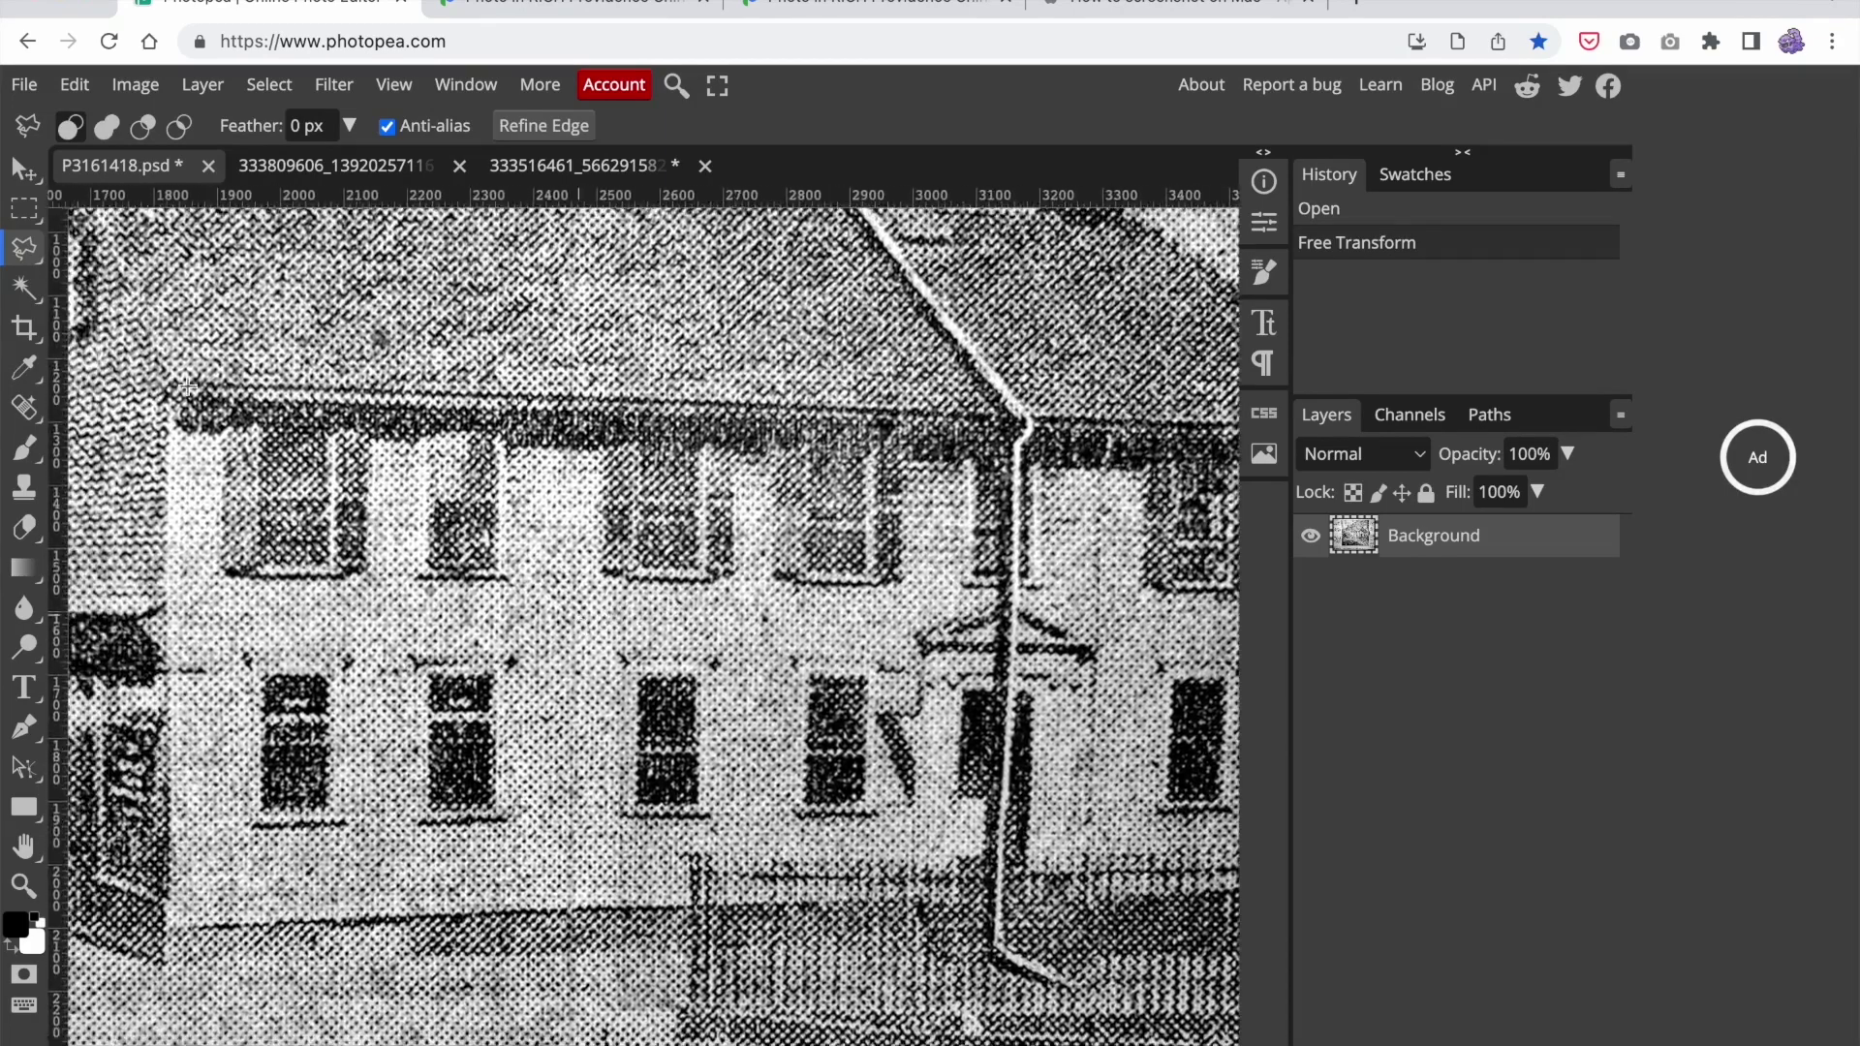
pyautogui.click(165, 964)
# Step: Straighten the facade by pulling the perspective crop's top-right corner down to match it
pyautogui.hscroll(10, 989, 930)
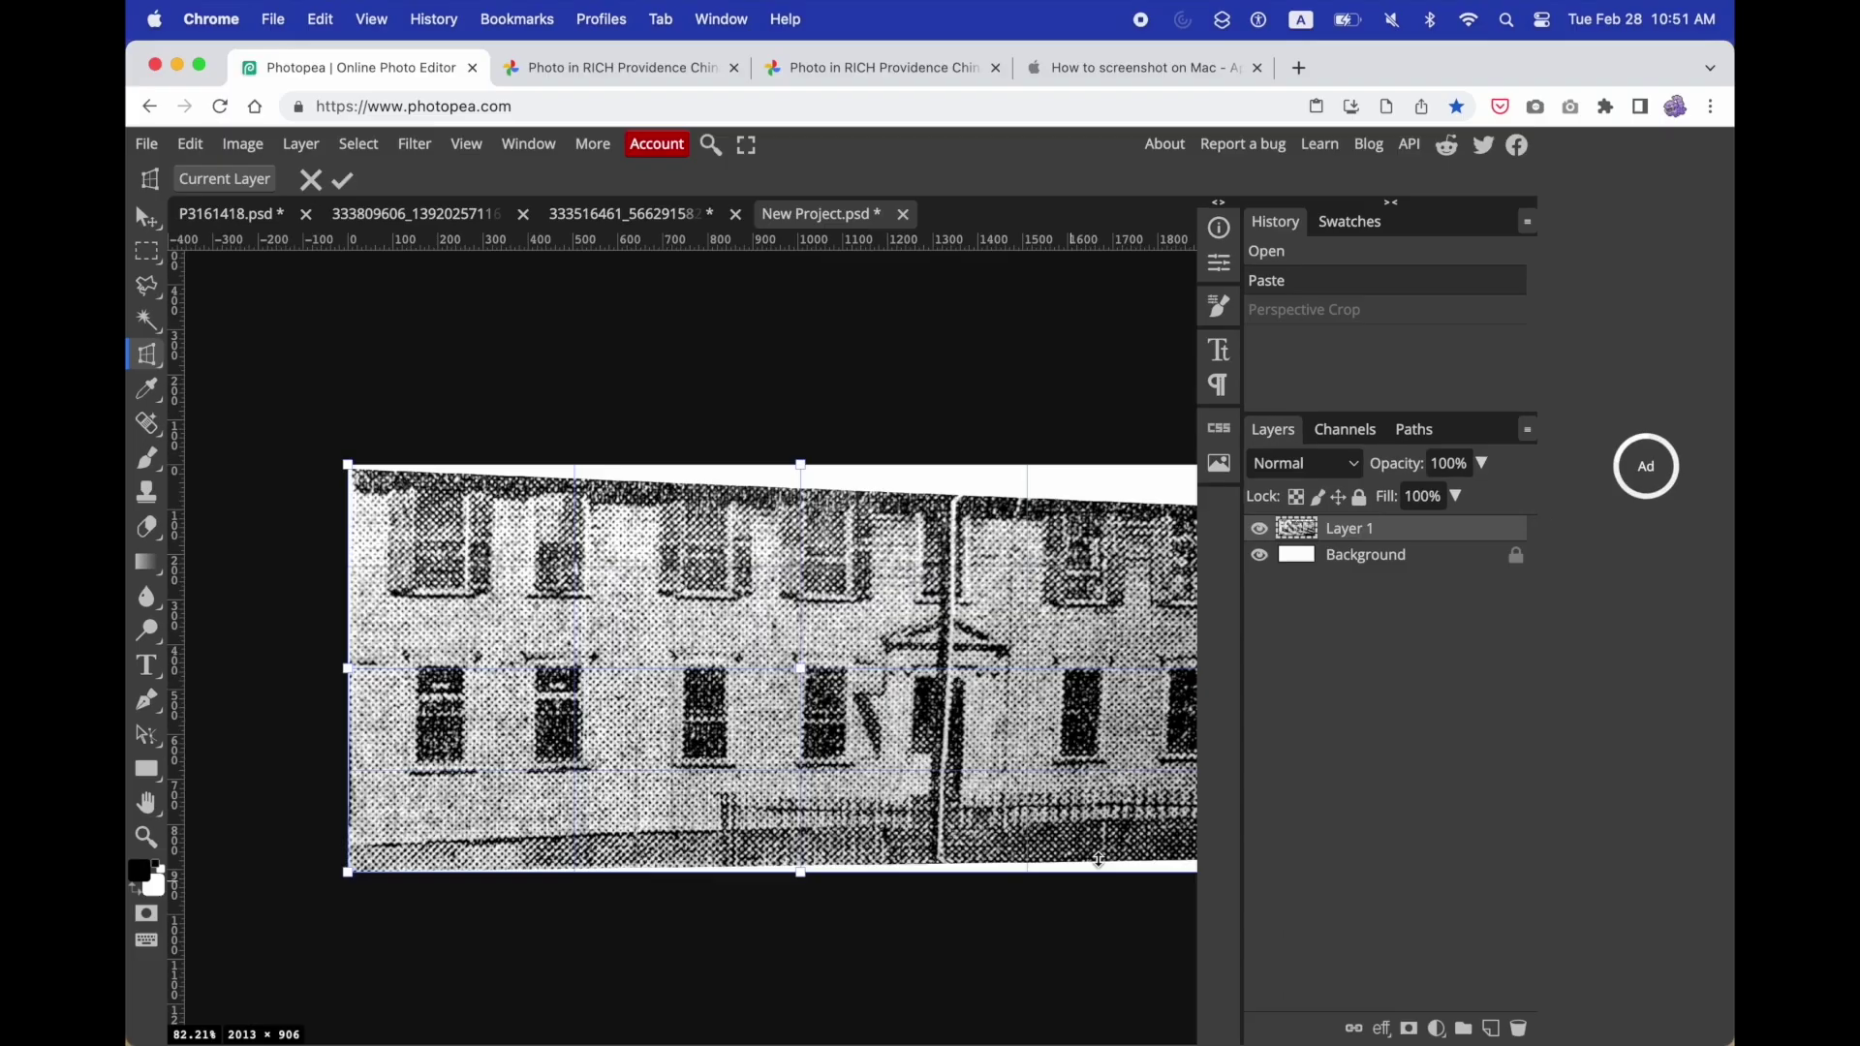
pyautogui.hscroll(3, 1147, 475)
pyautogui.moveTo(1148, 475); pyautogui.dragTo(1142, 500)
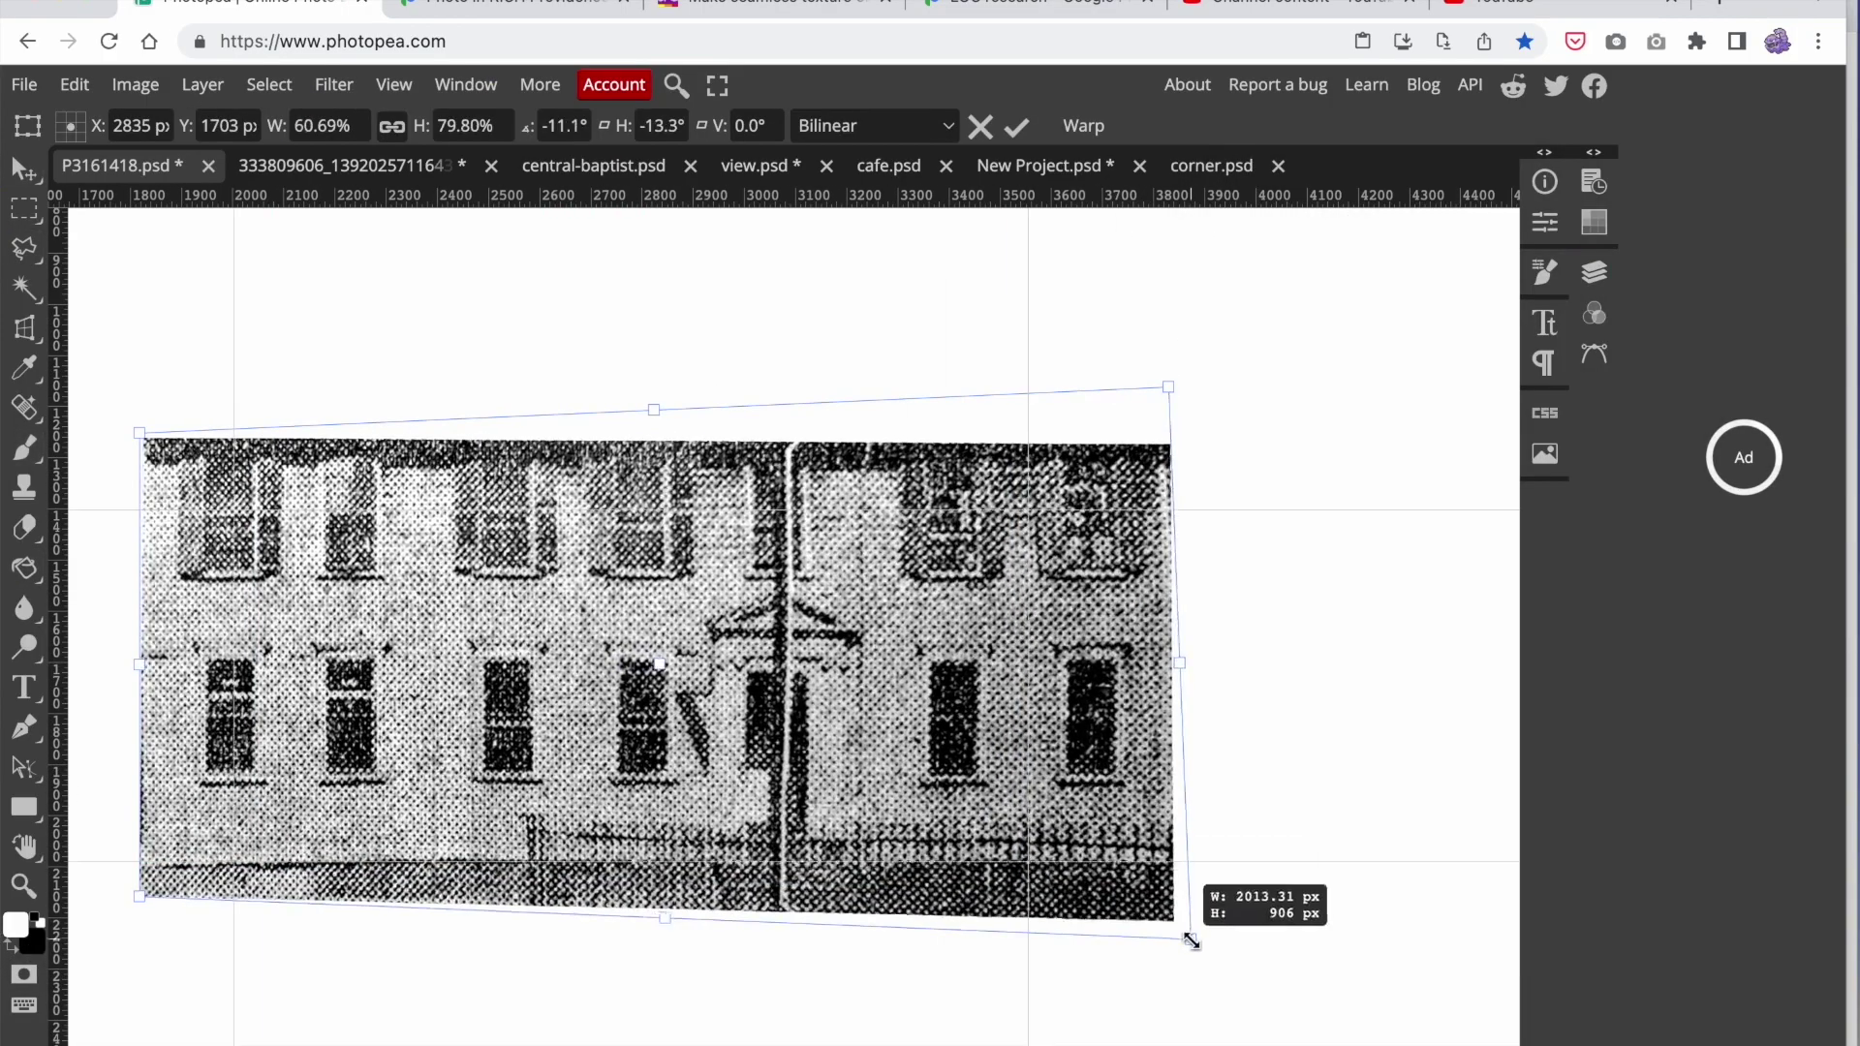
# Step: Resize a pasted siding piece to fit the clapboard facade in New Project.psd
pyautogui.moveTo(1172, 383); pyautogui.dragTo(1217, 369)
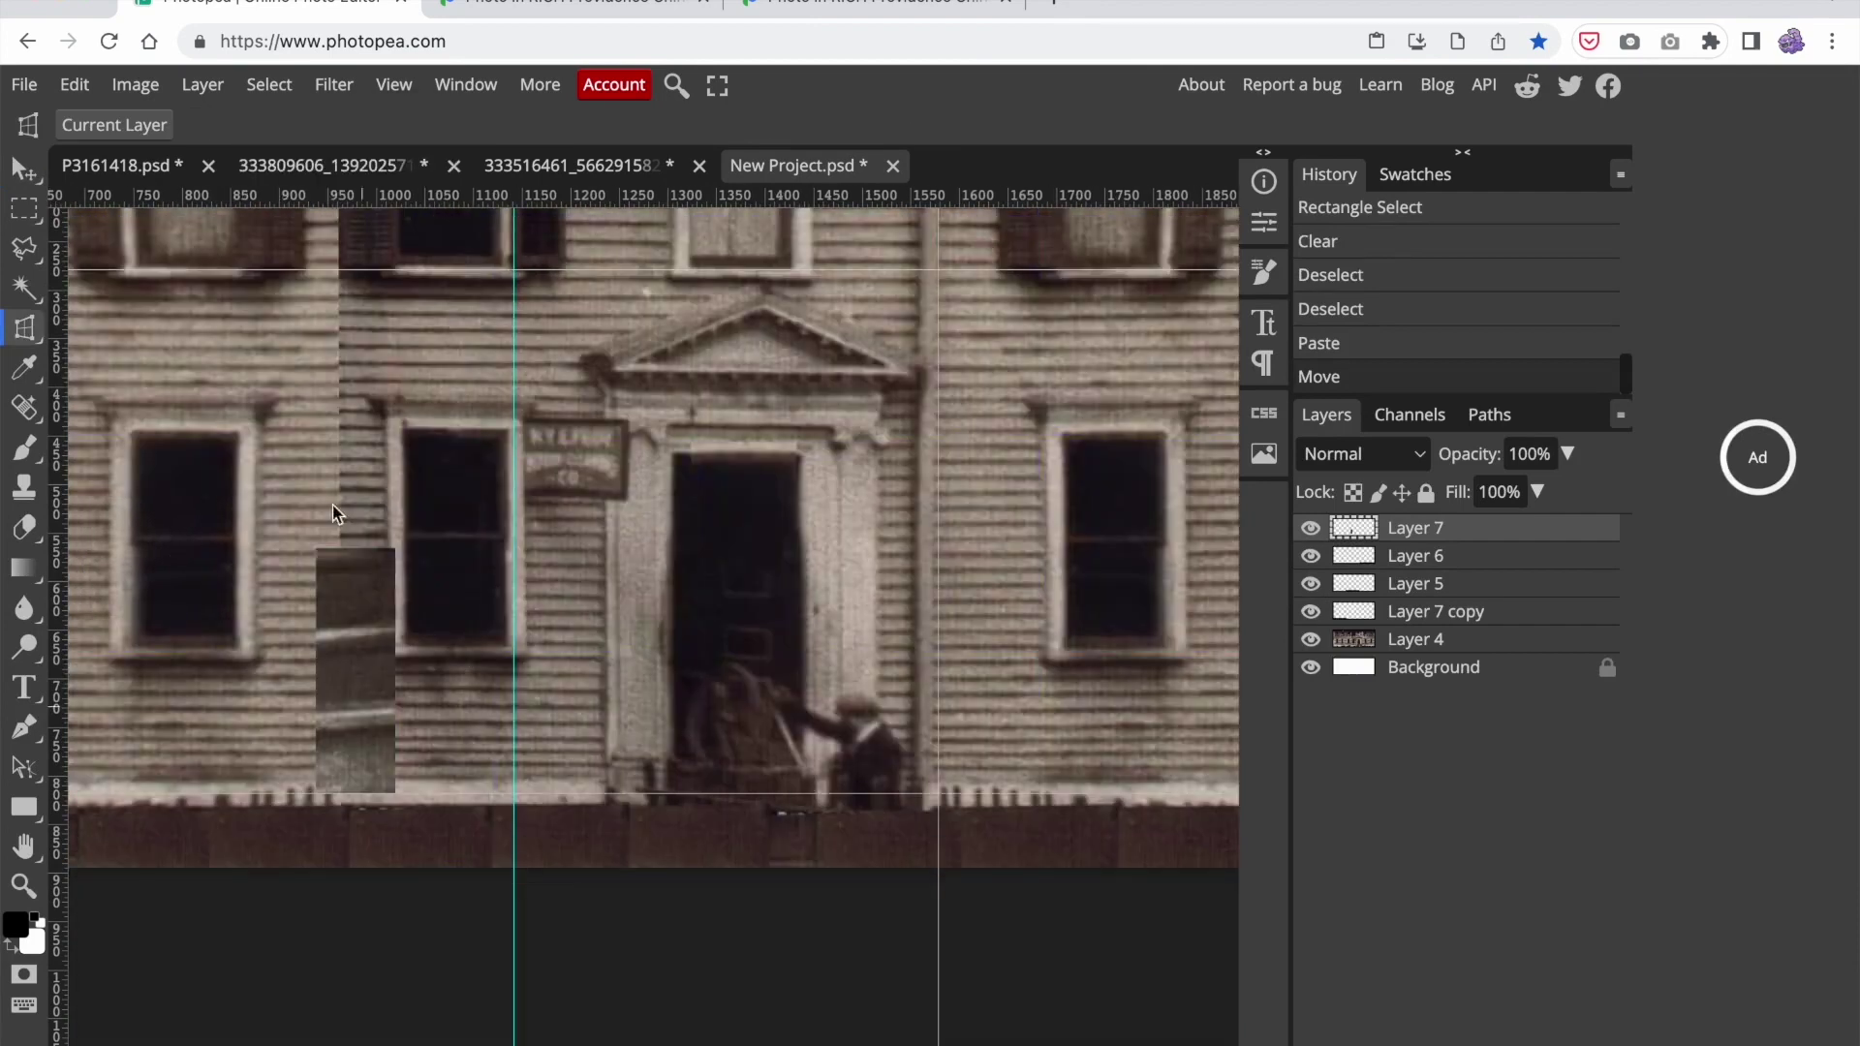
# Step: Free Transform the pasted strip over the fence and enlarge the pasted roof piece
pyautogui.press('Escape')
pyautogui.hotkey('ctrl', 't')
pyautogui.moveTo(339, 611); pyautogui.dragTo(648, 852)
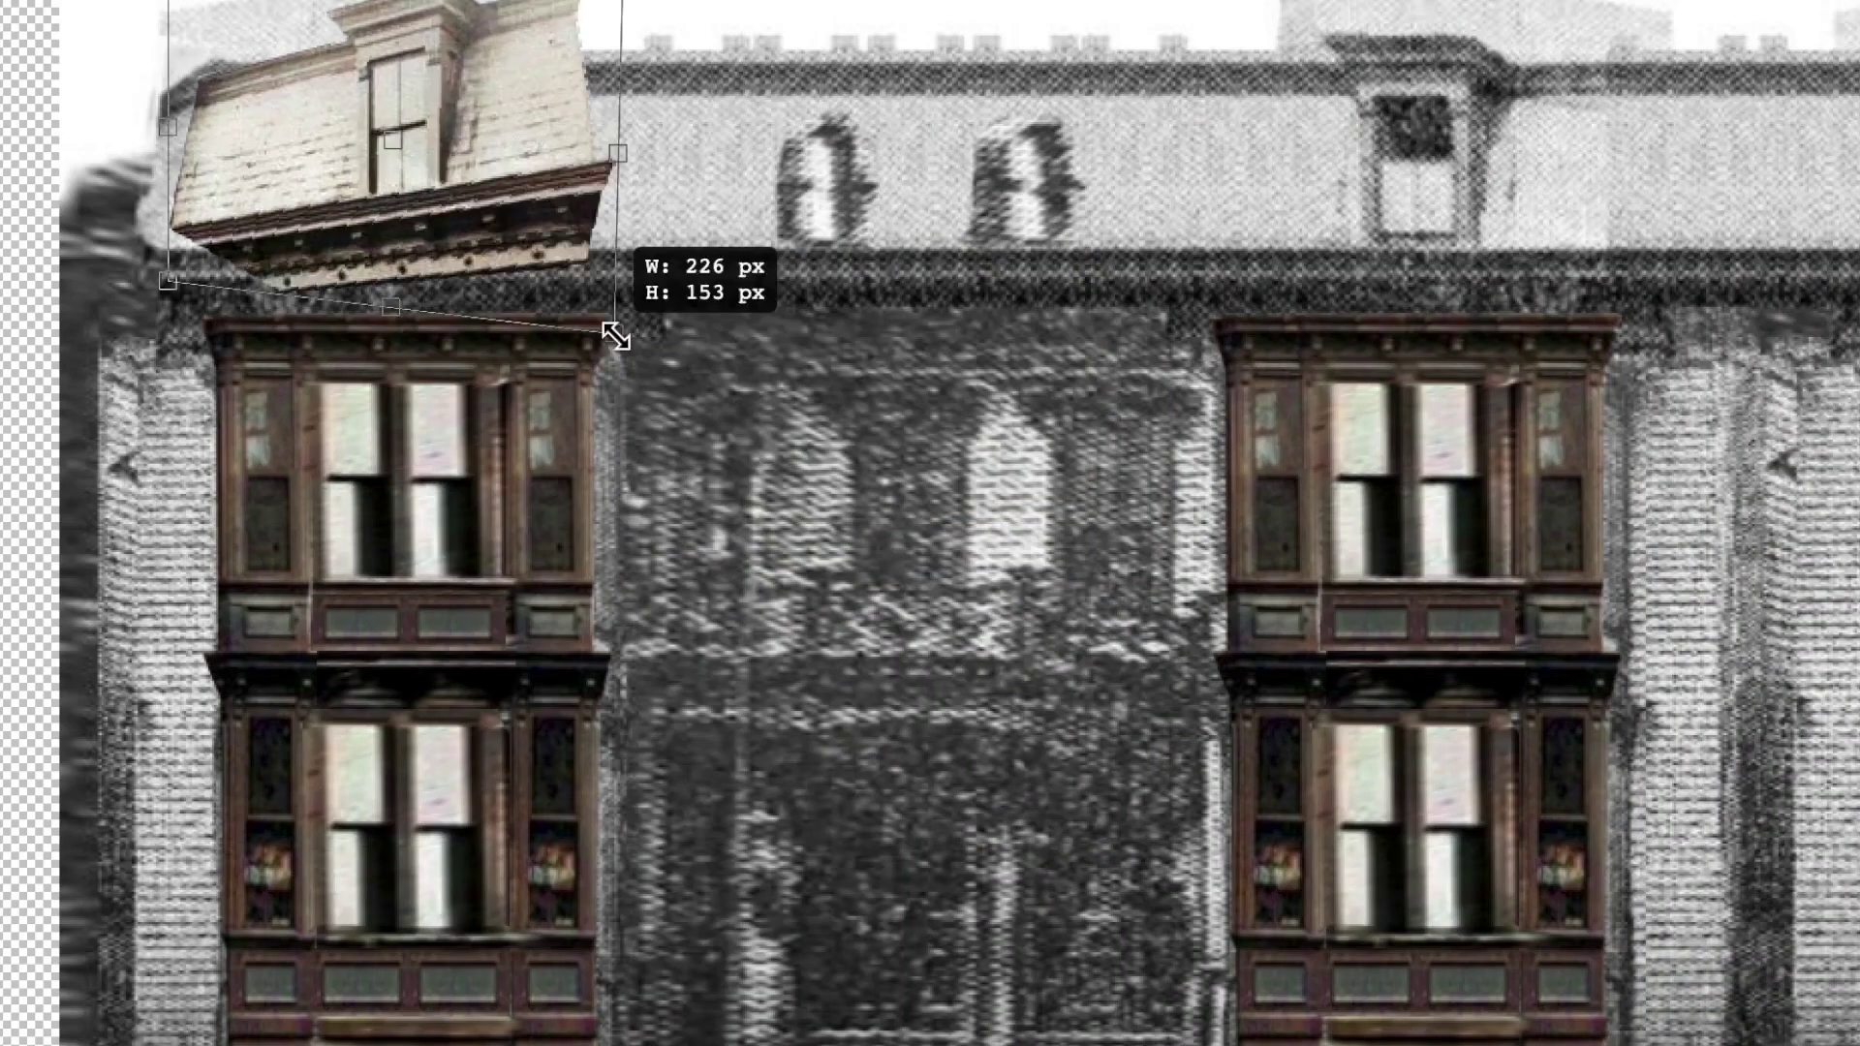
pyautogui.moveTo(607, 323); pyautogui.dragTo(160, 310)
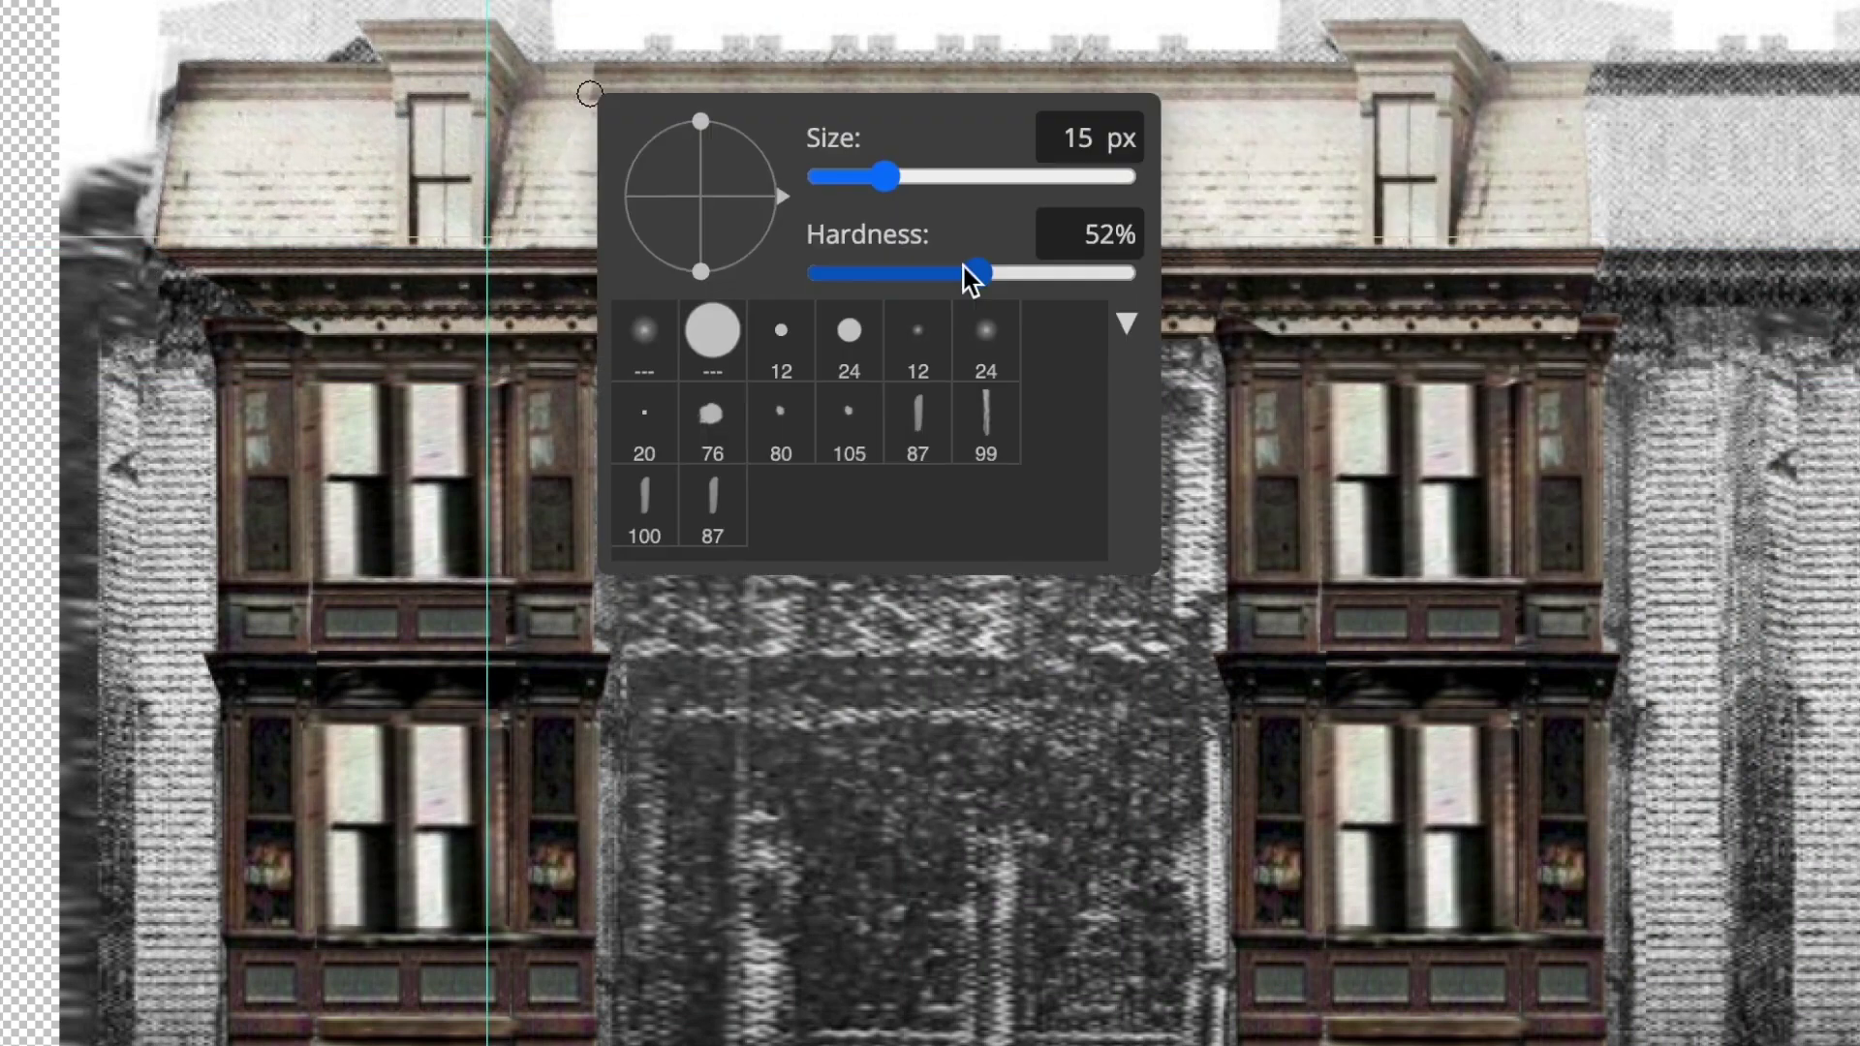
# Step: Paste a window, scale it to the opening, mask stray edges, and fit a copy over the left window
pyautogui.press('Return')
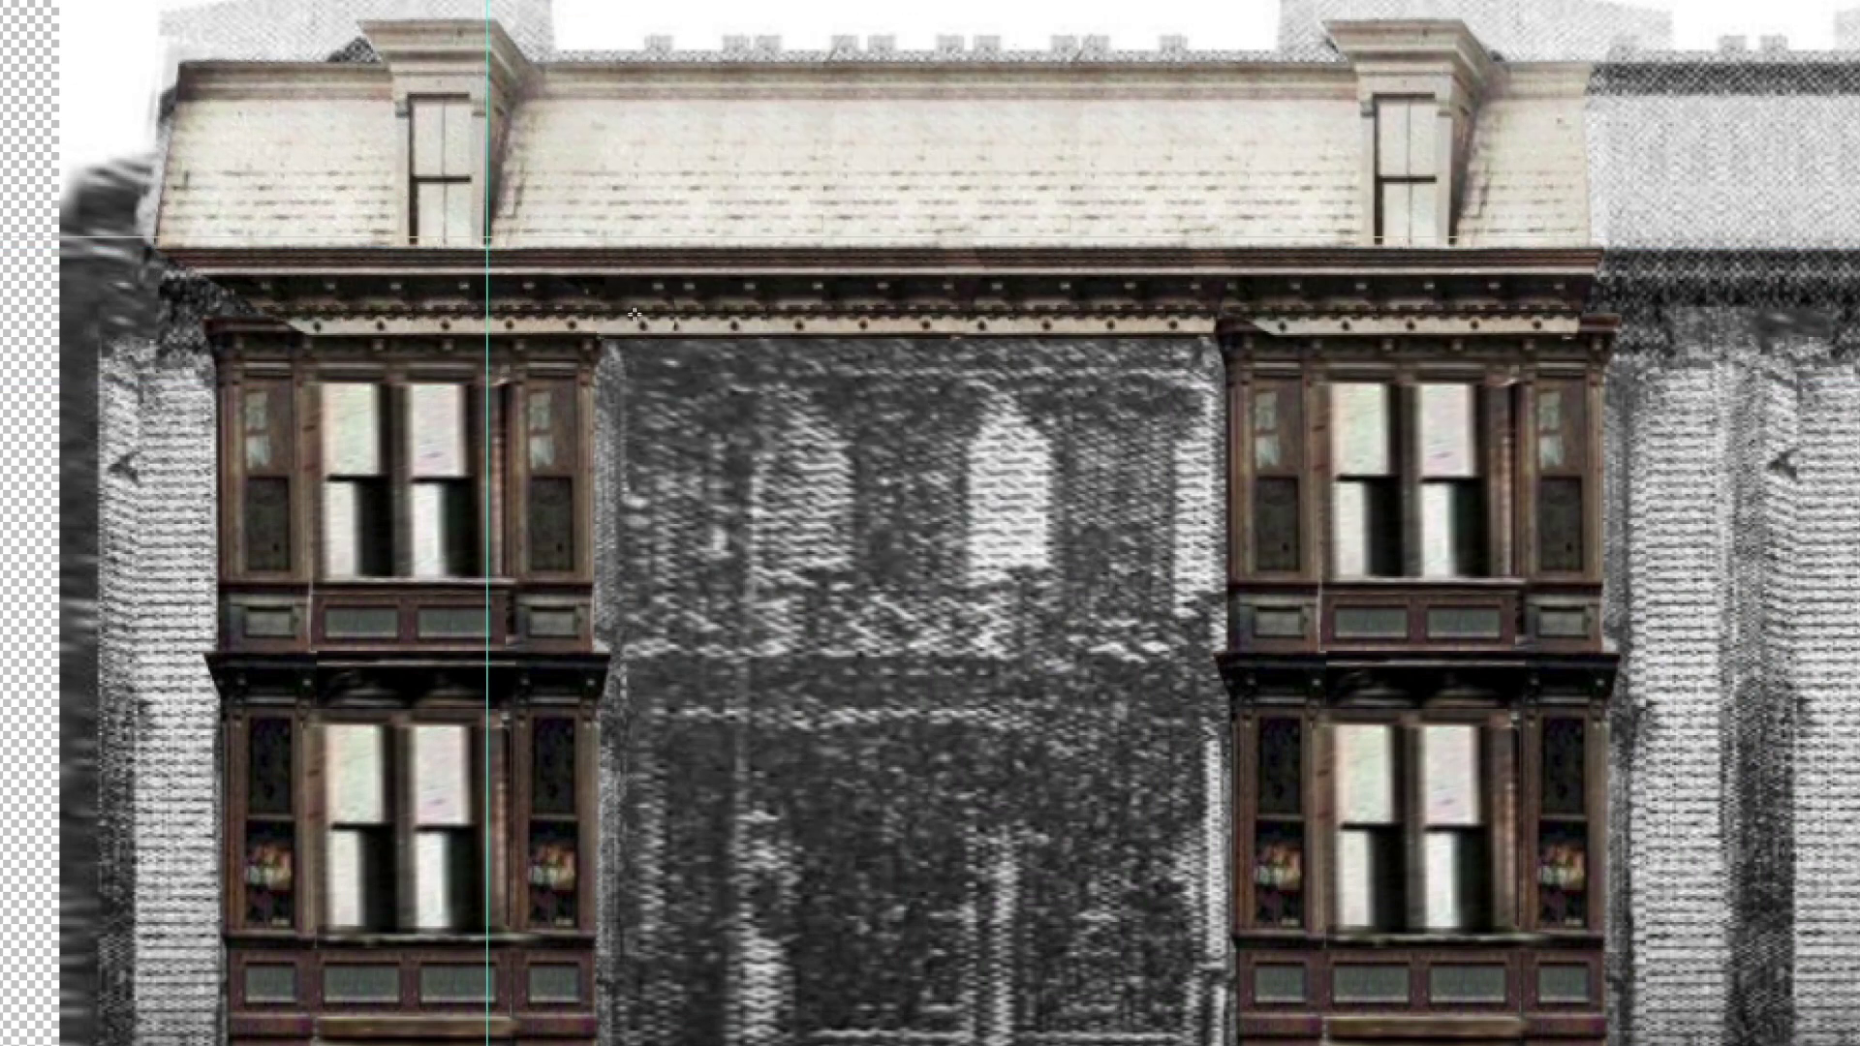
pyautogui.moveTo(957, 538); pyautogui.dragTo(935, 640)
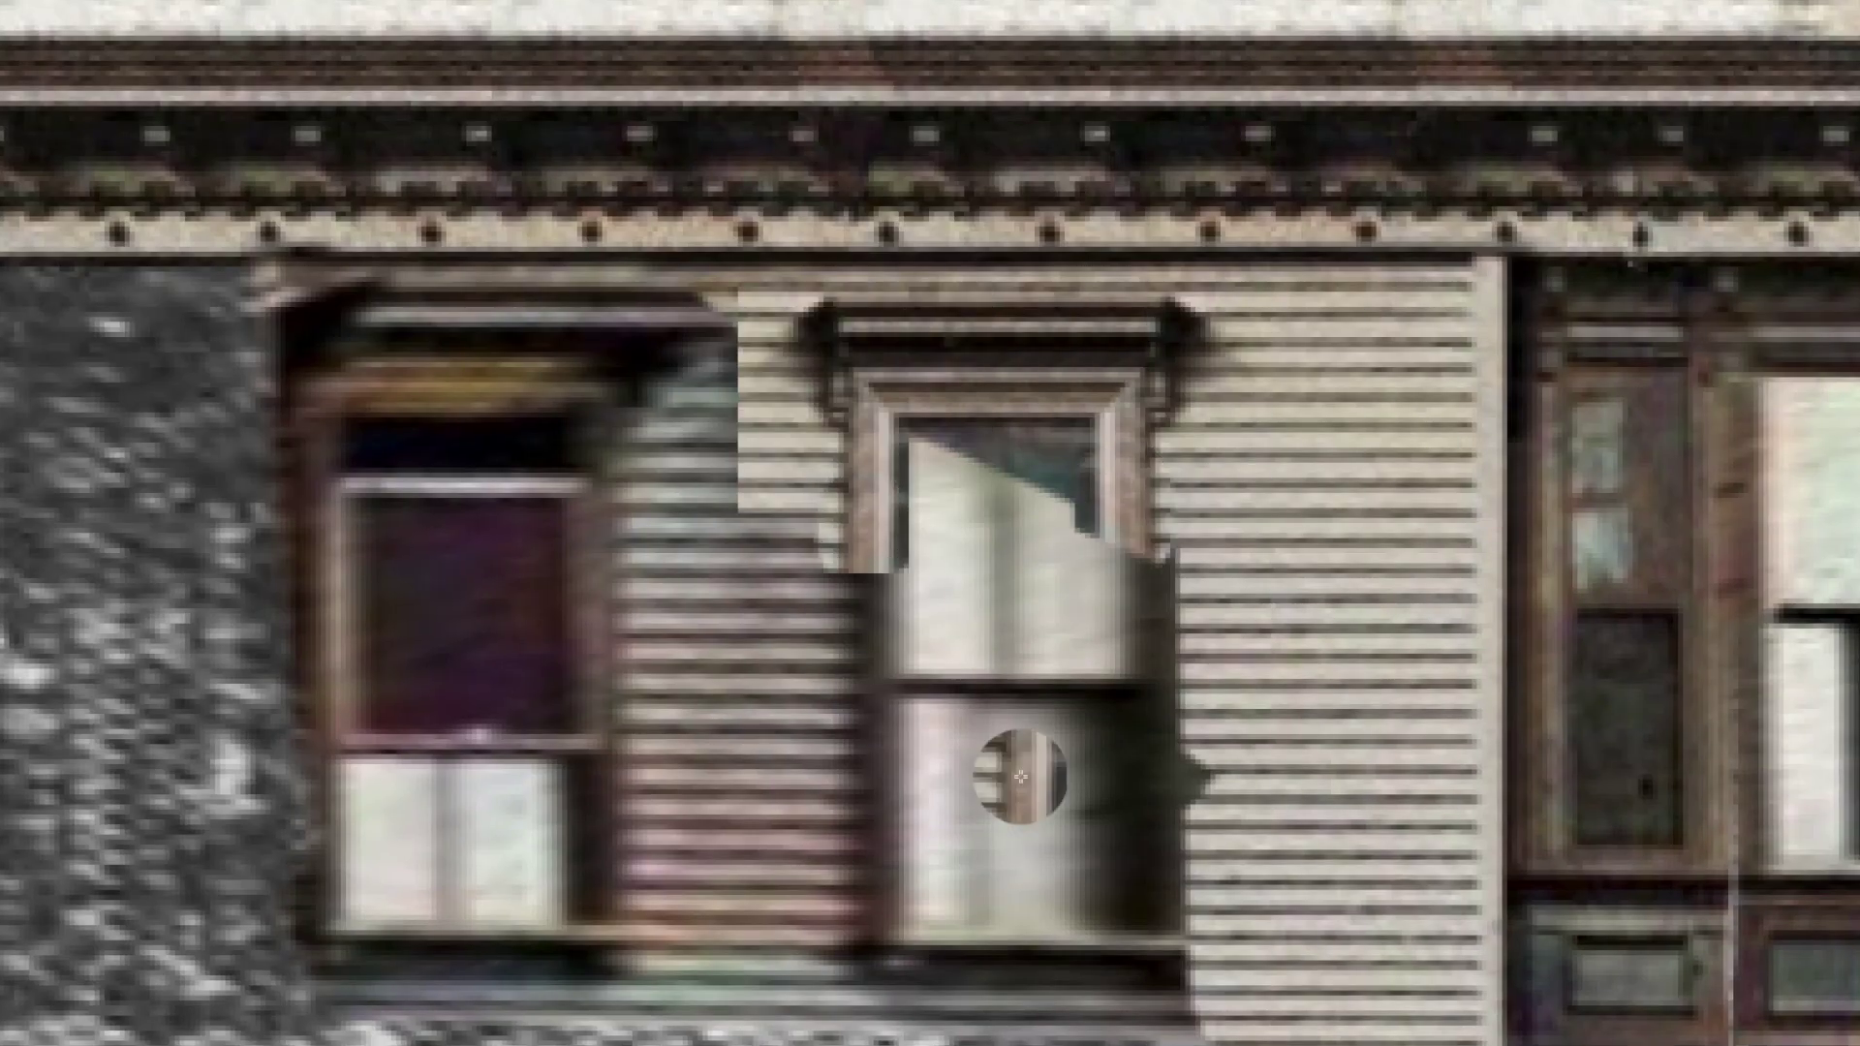
pyautogui.moveTo(1120, 760)
pyautogui.mouseDown()
pyautogui.moveTo(843, 581)
pyautogui.moveTo(1278, 600)
pyautogui.moveTo(997, 659)
pyautogui.mouseUp()
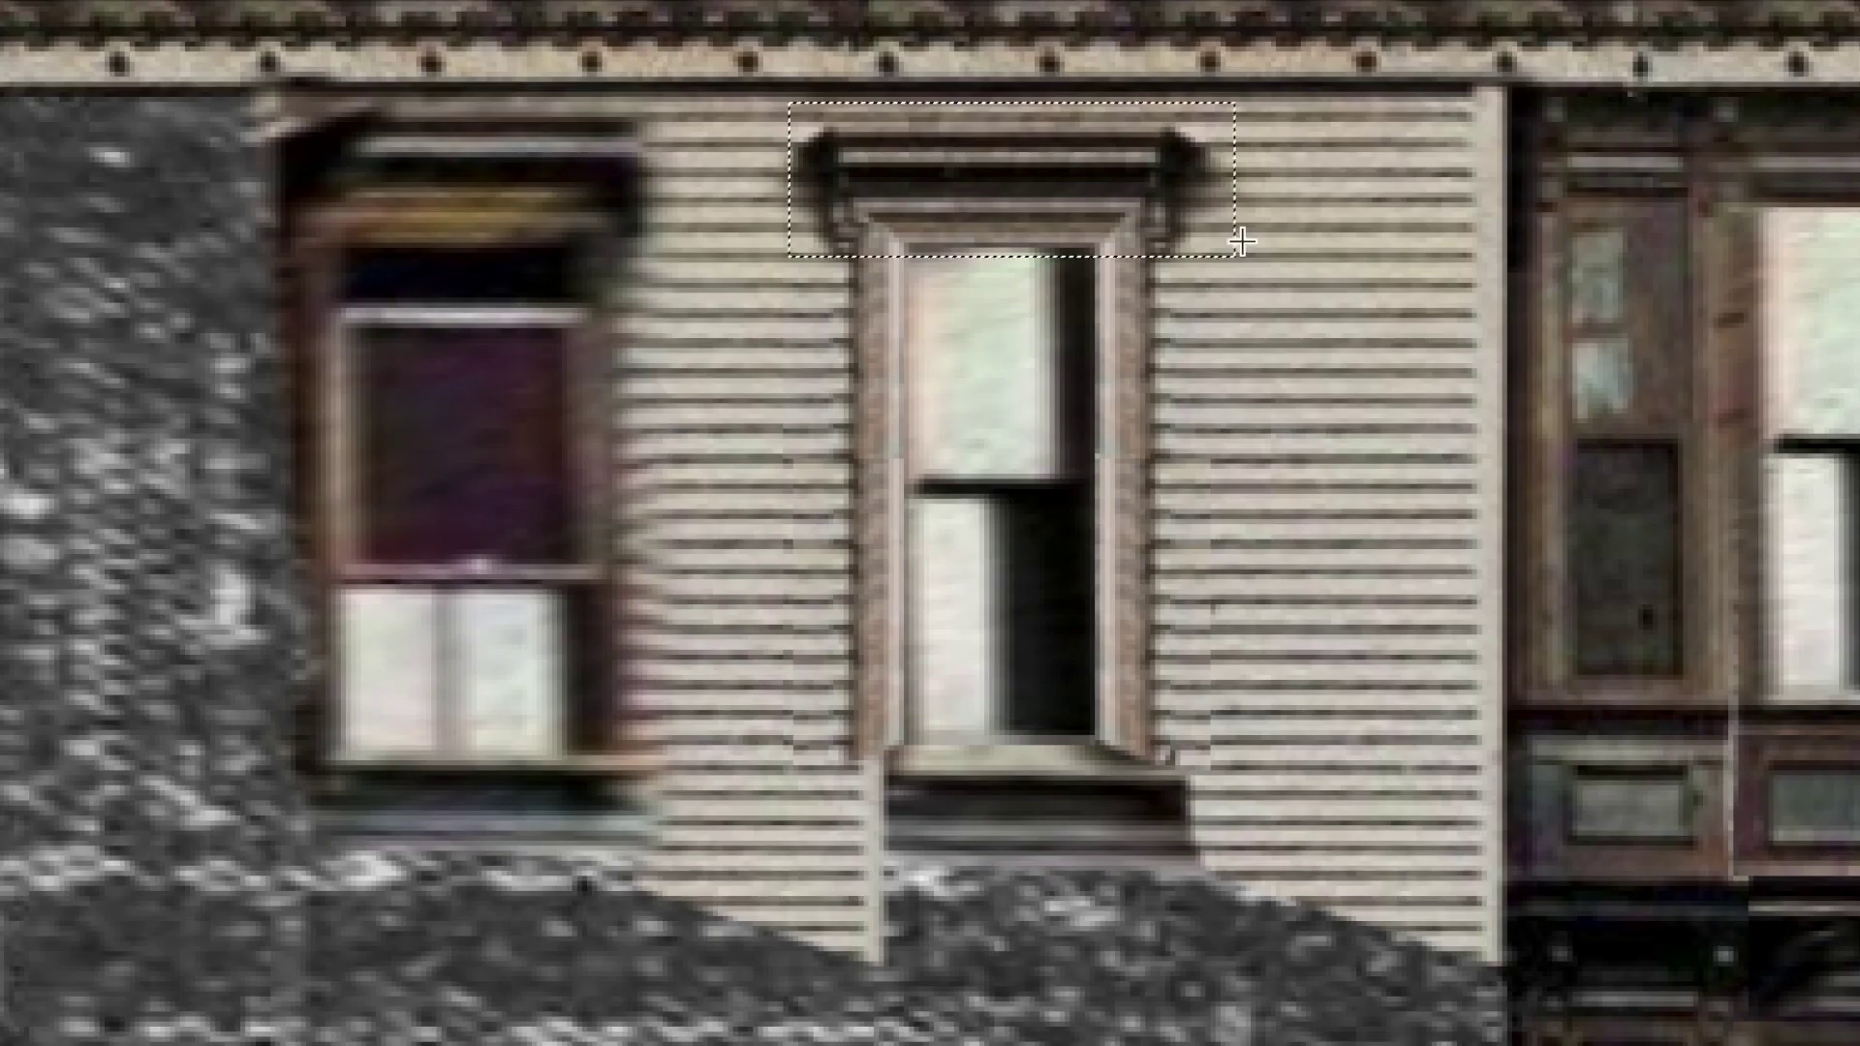
pyautogui.moveTo(984, 481); pyautogui.dragTo(768, 797)
# Step: Stretch the cornice strip below the wall, paste a stair piece at the entrance, and open the facade layer's options
pyautogui.moveTo(543, 697); pyautogui.dragTo(1415, 697)
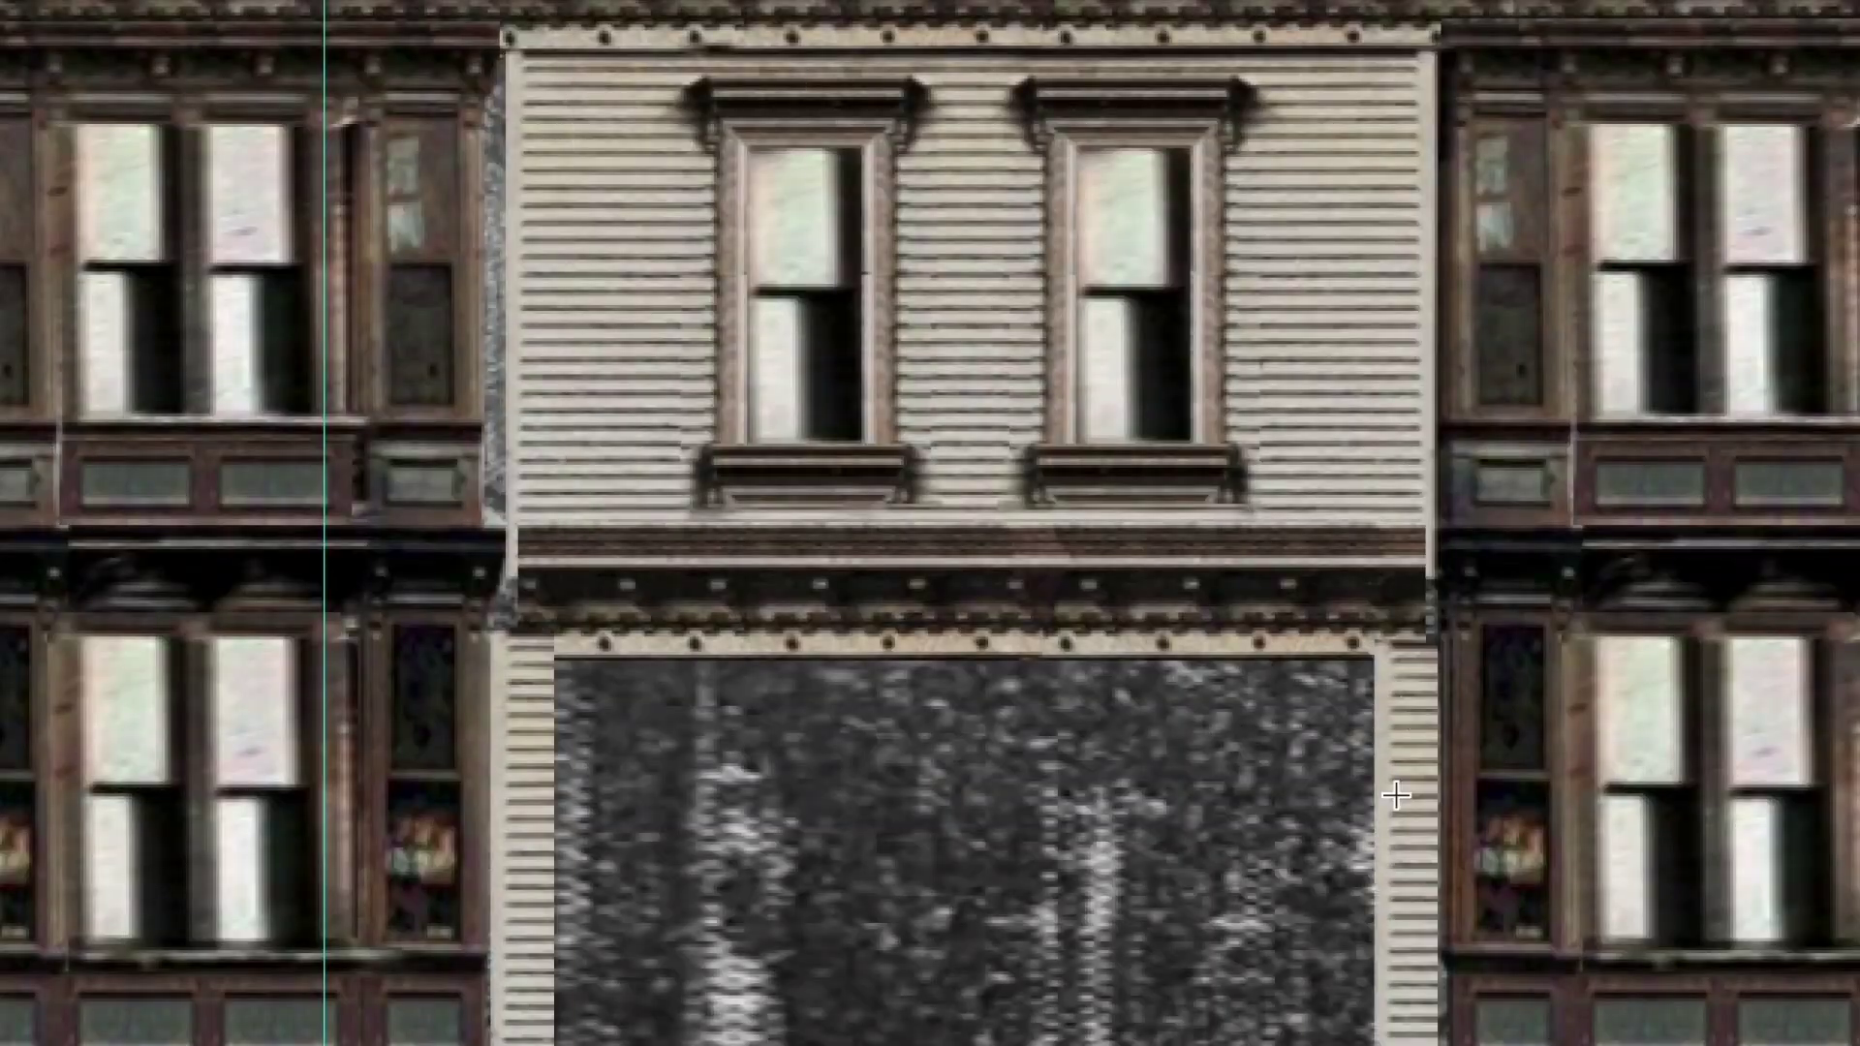
pyautogui.hotkey('ctrl', 'v')
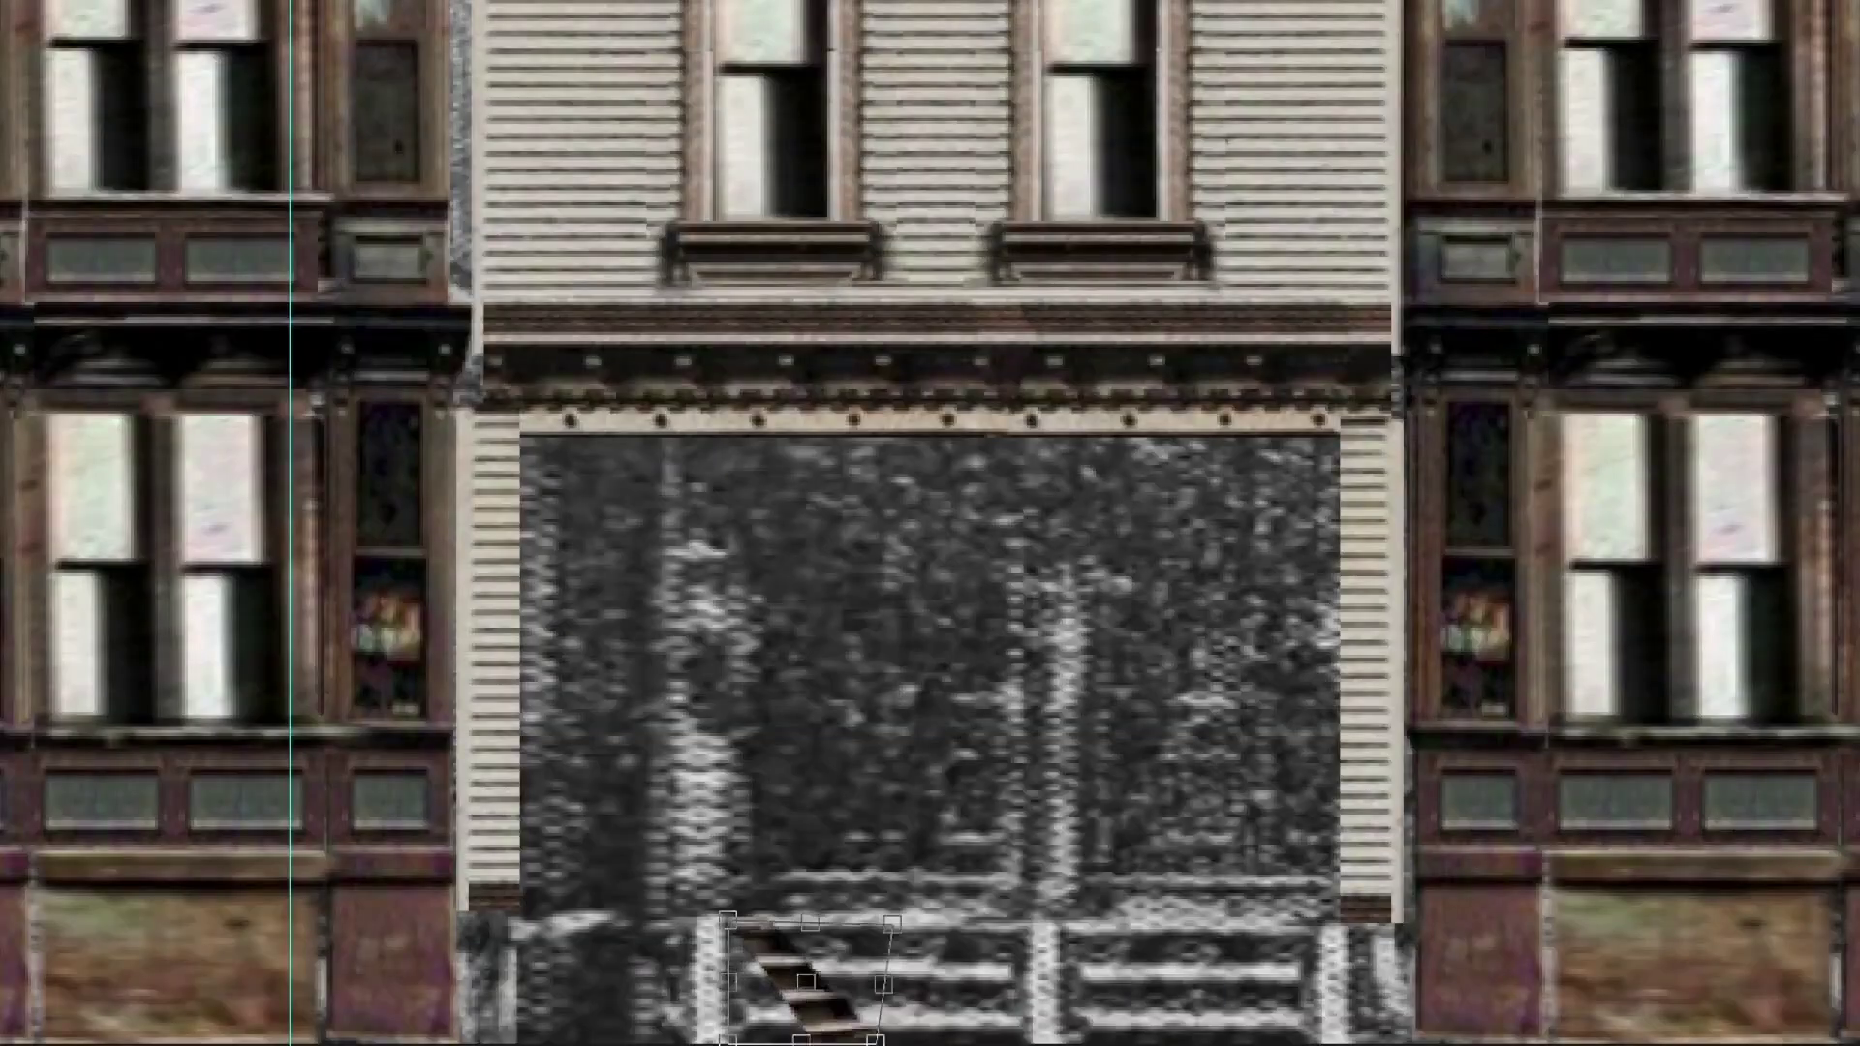
pyautogui.rightClick(941, 912)
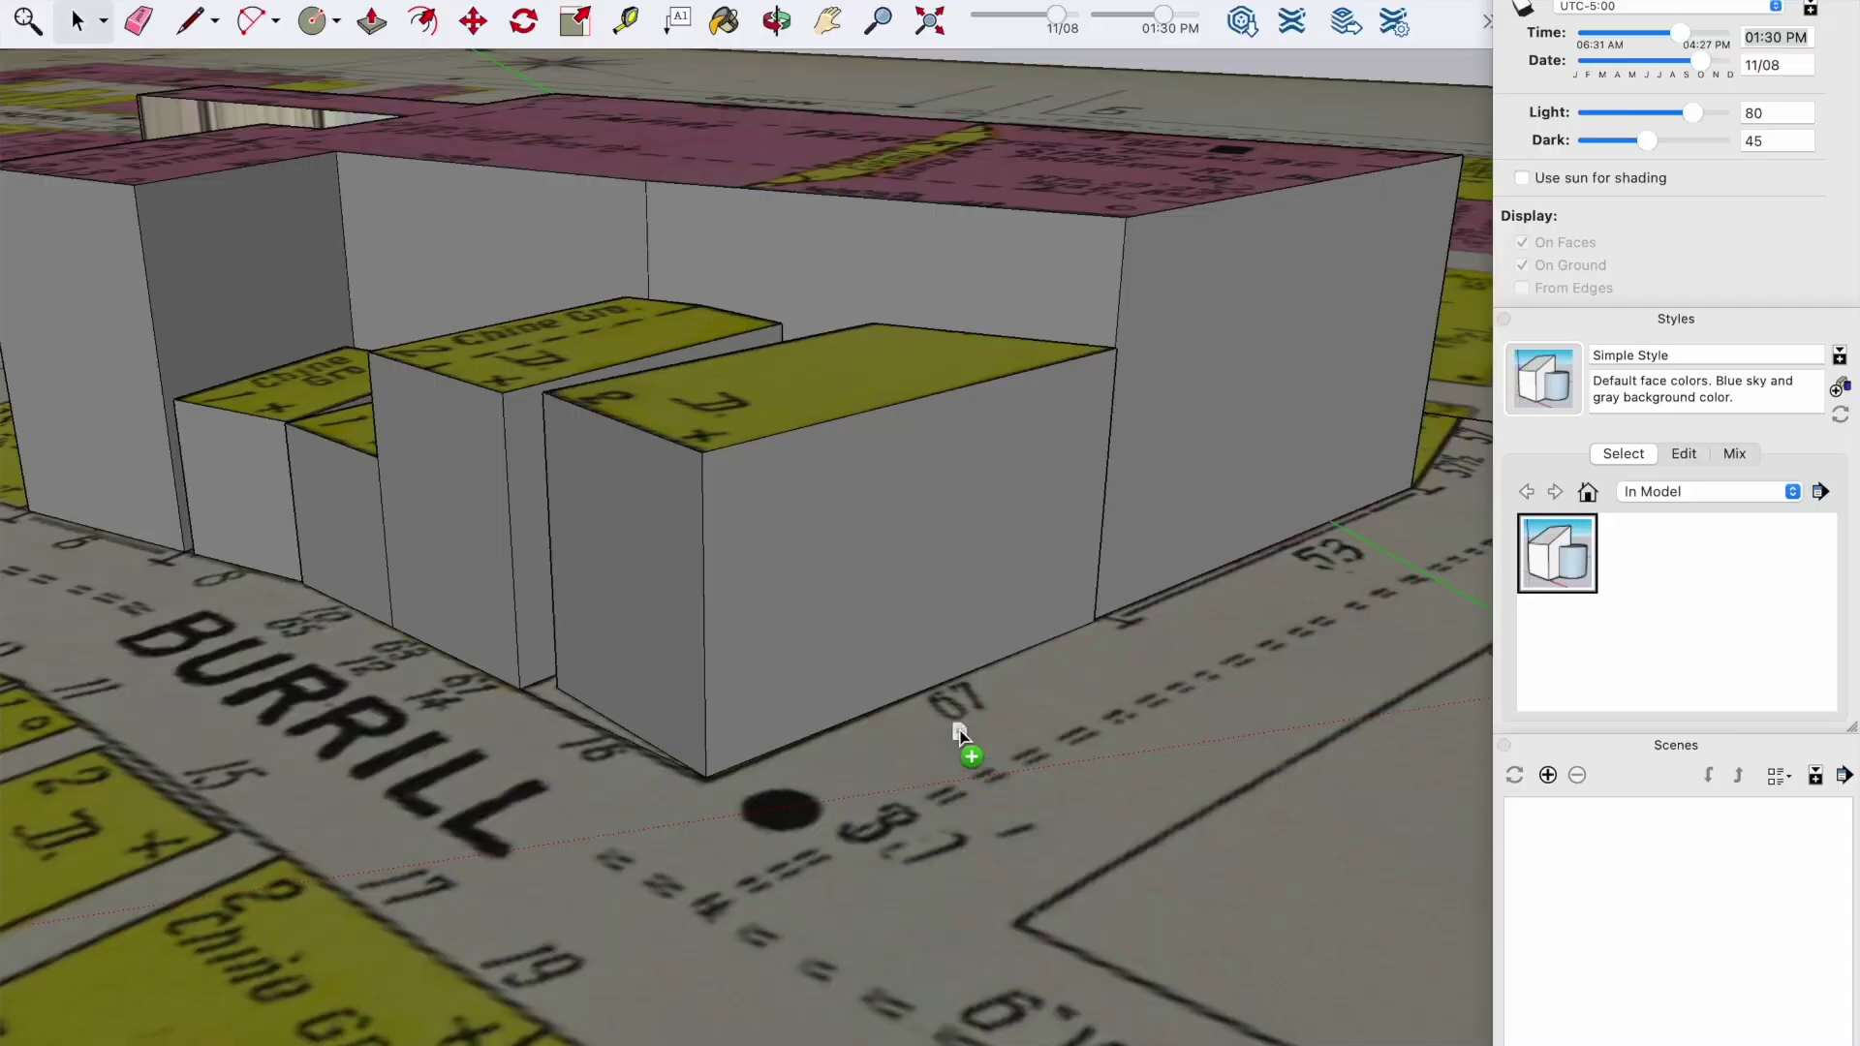
# Step: Pin the clapboard facade photo to the front wall and push/pull a gable roof along the block
pyautogui.click(706, 777)
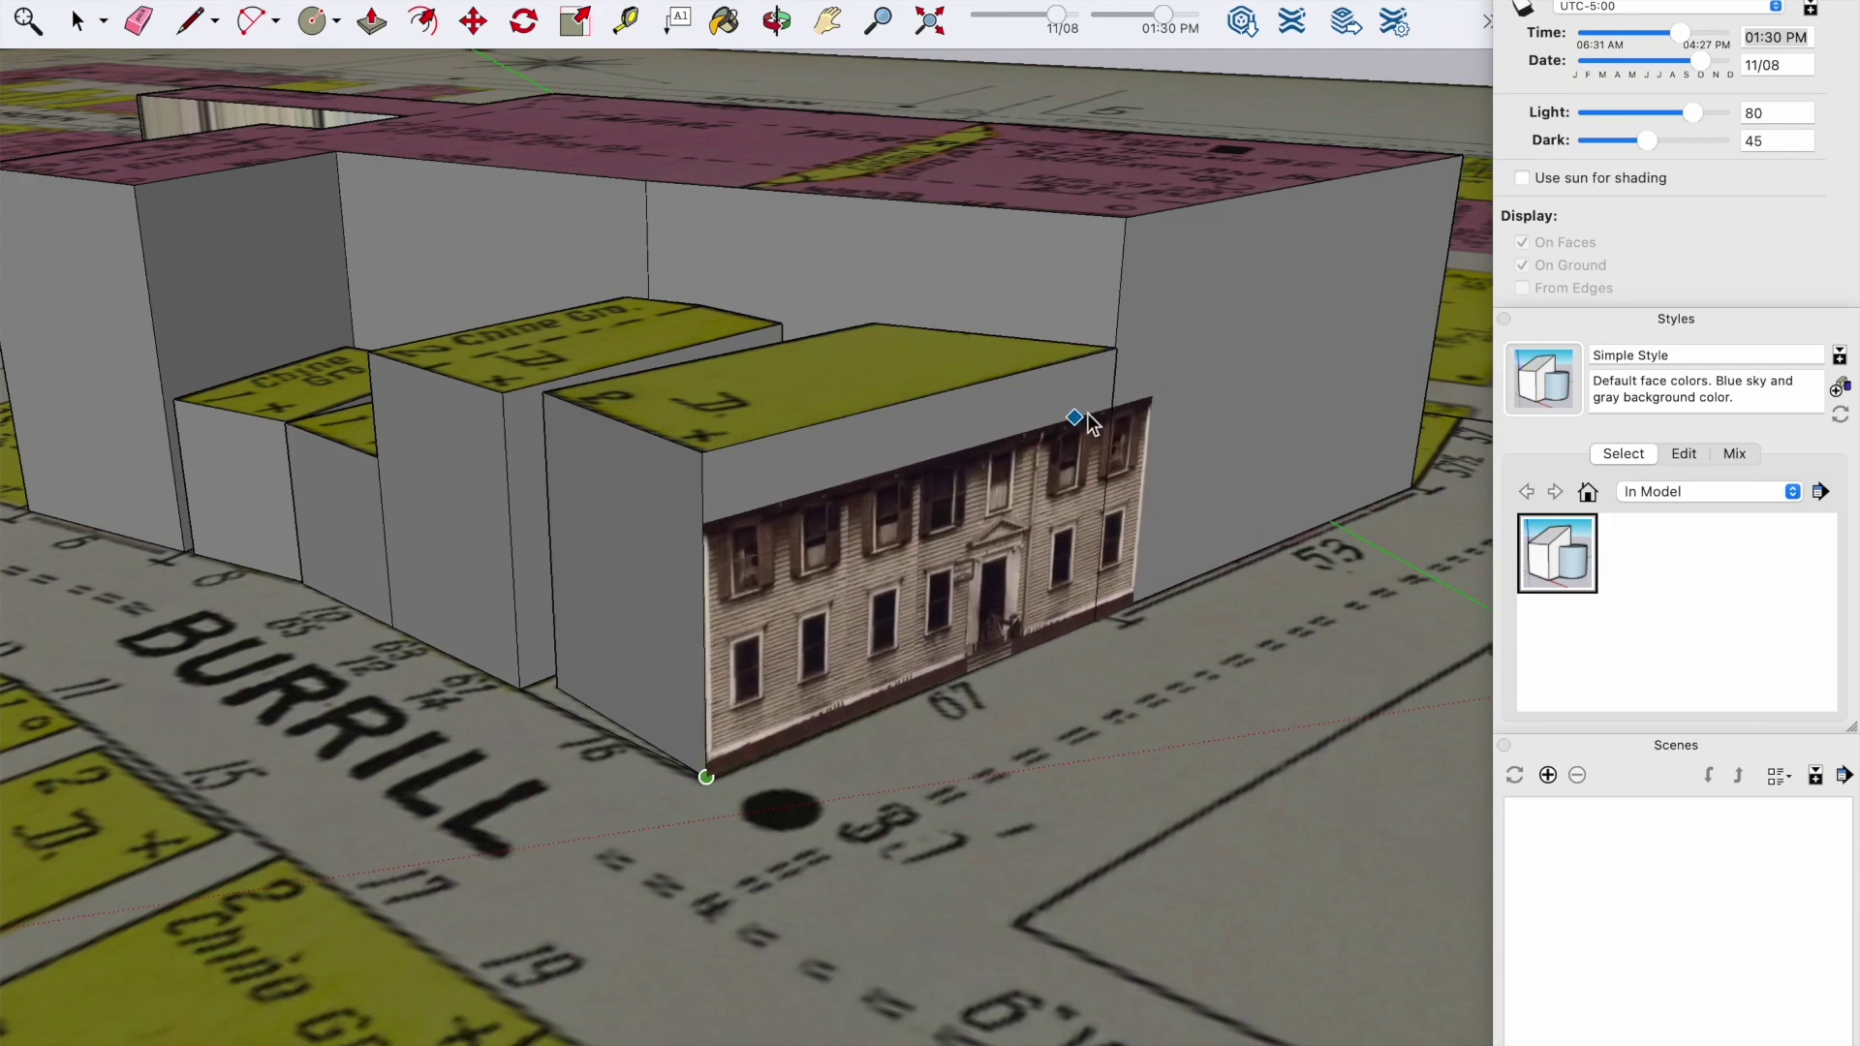
pyautogui.click(1113, 433)
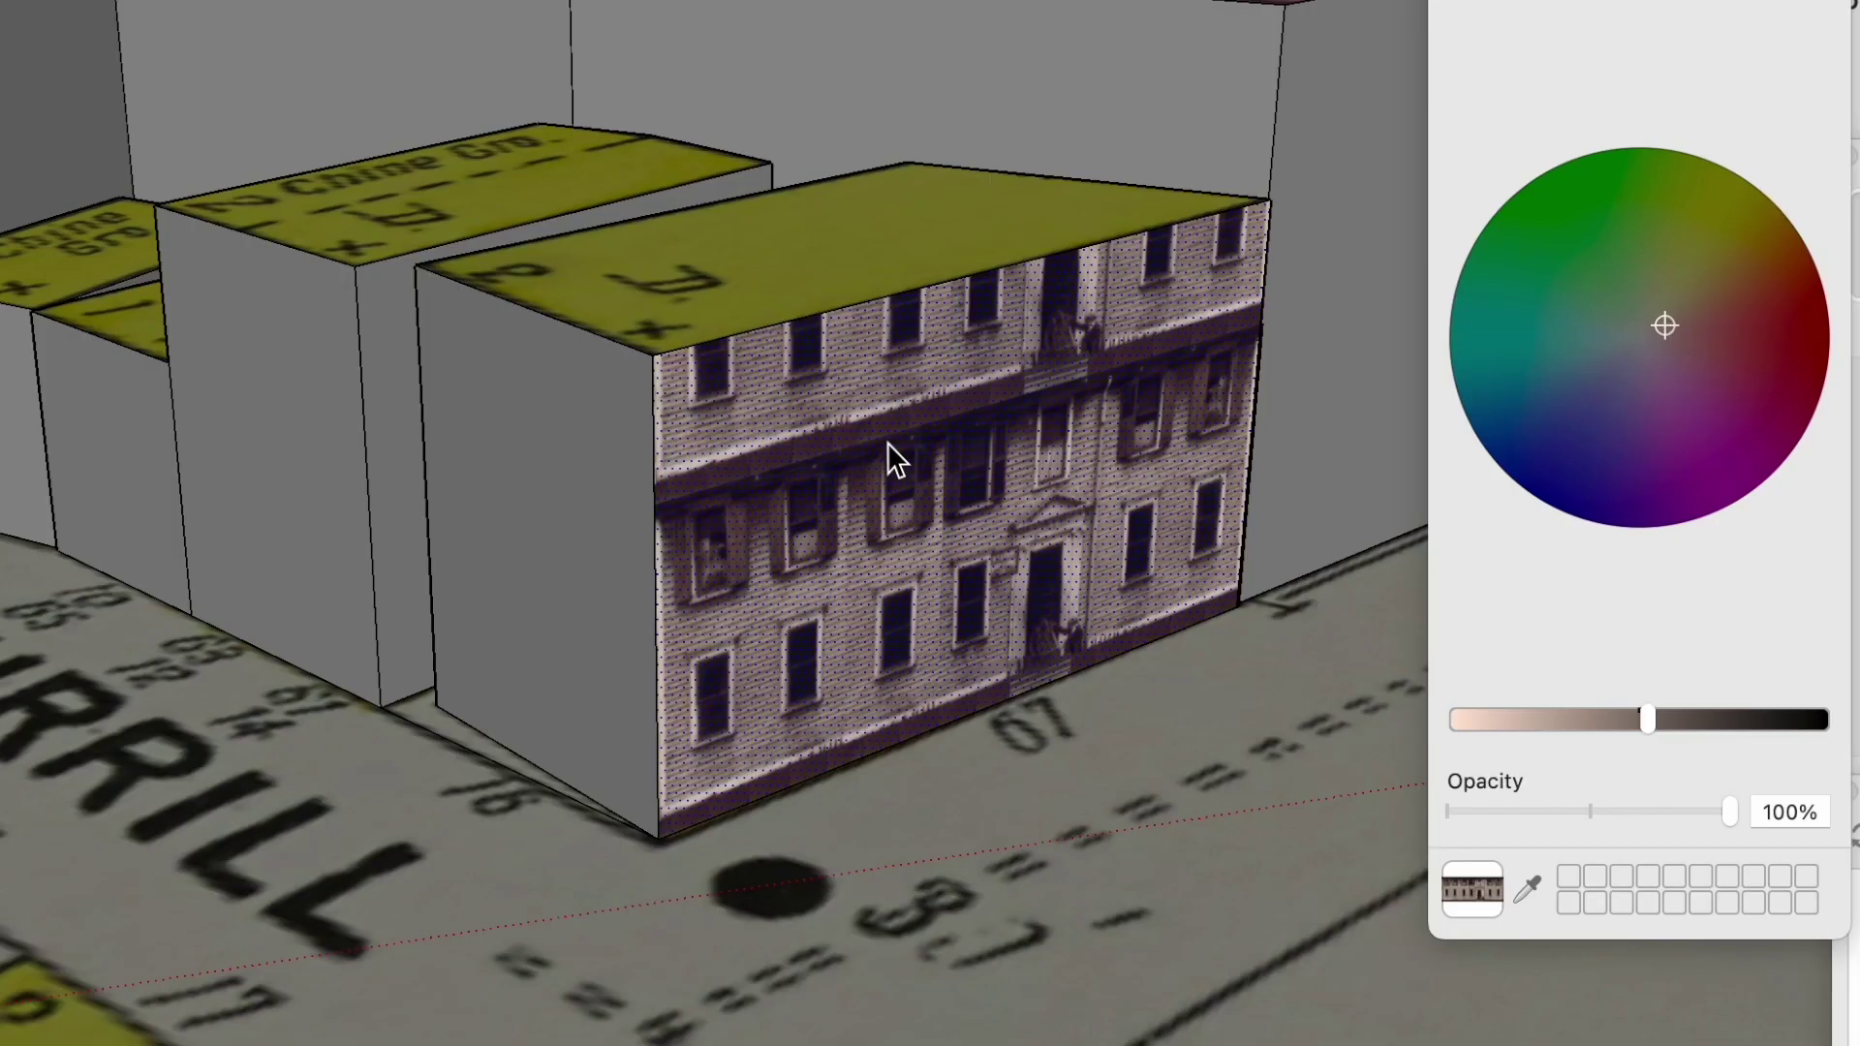
pyautogui.press('l')
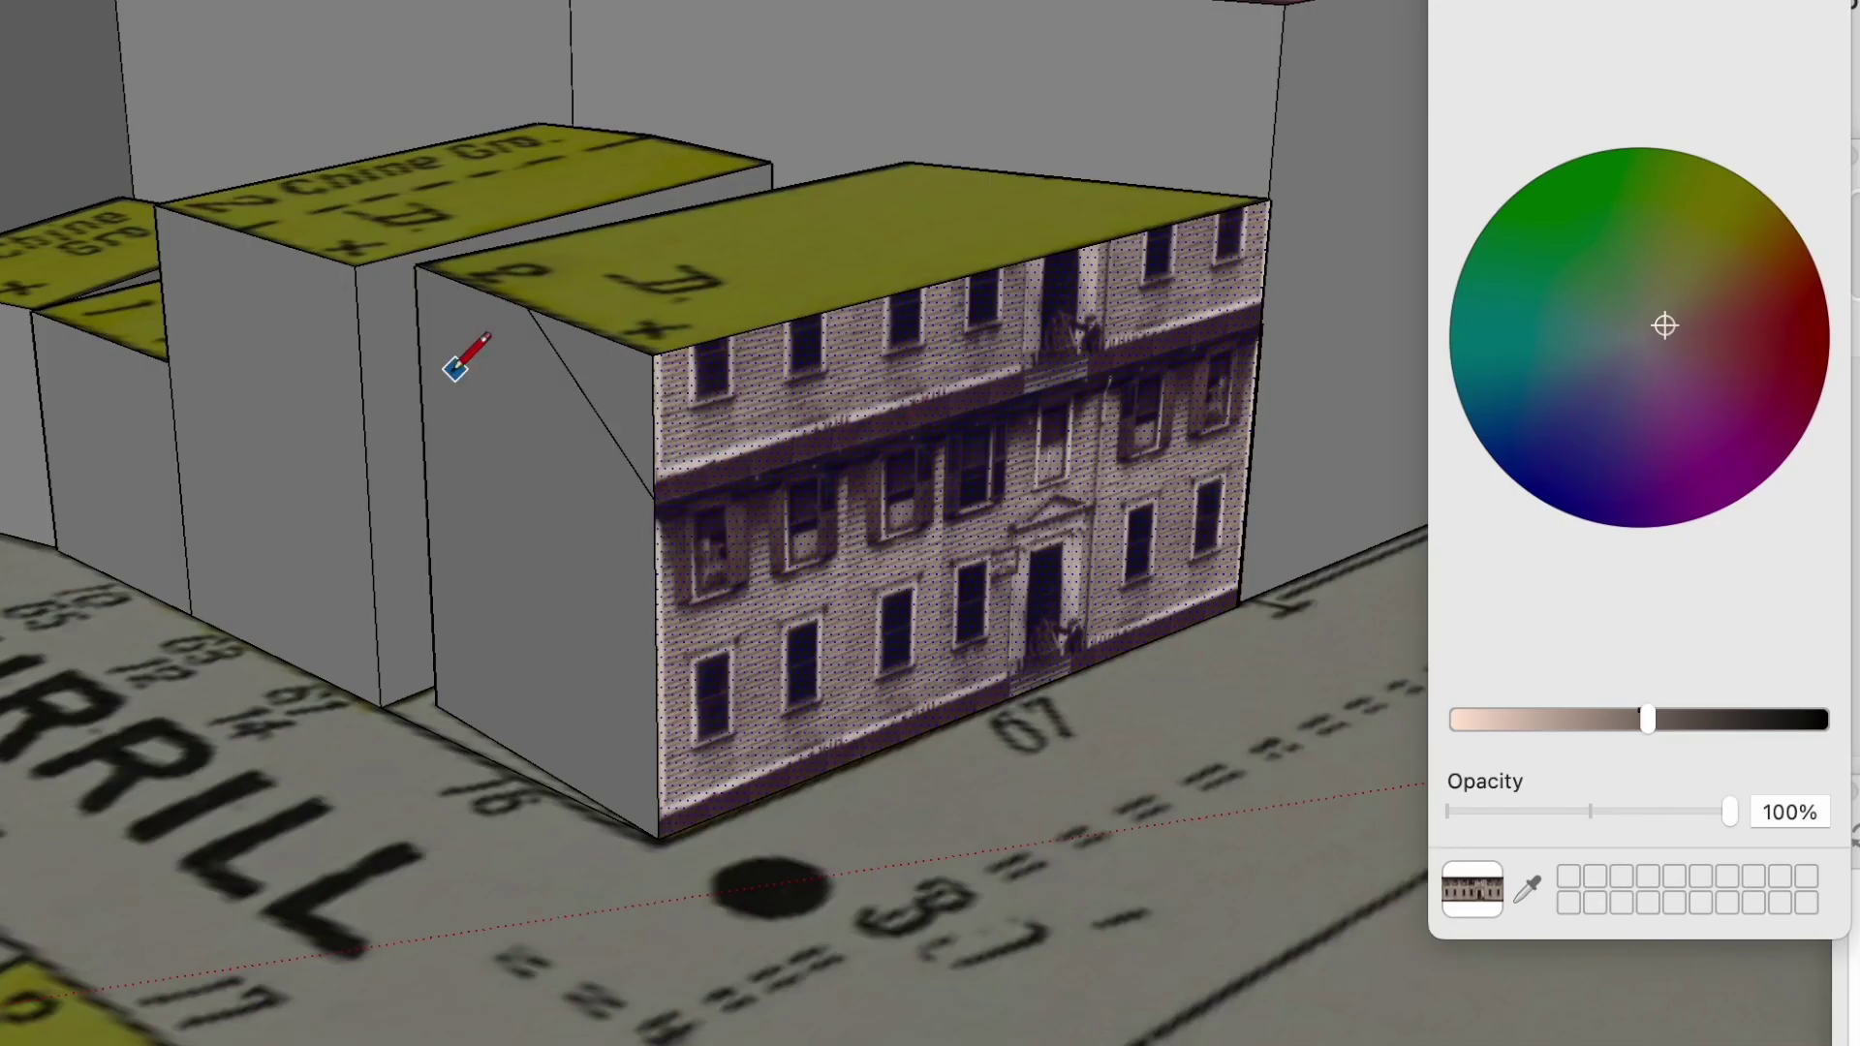
pyautogui.moveTo(773, 344); pyautogui.dragTo(1230, 244)
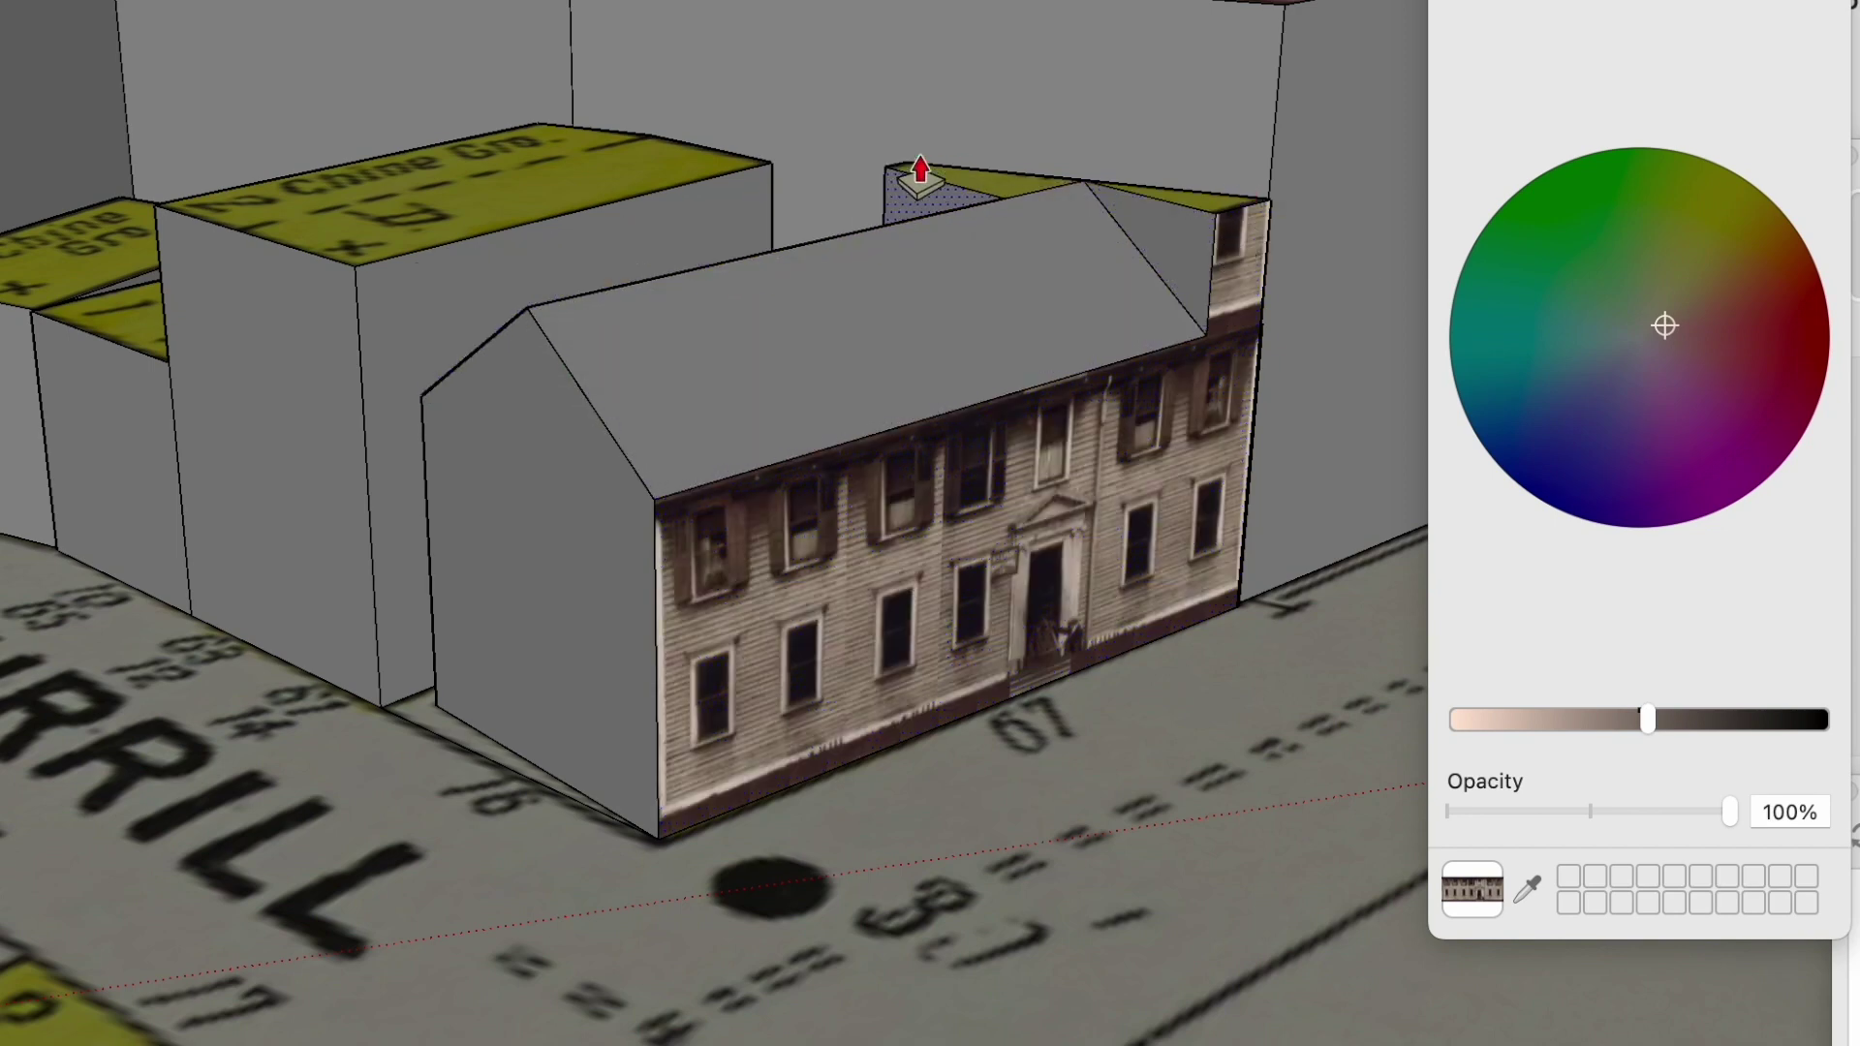
pyautogui.moveTo(1189, 238); pyautogui.dragTo(1497, 554, button='middle')
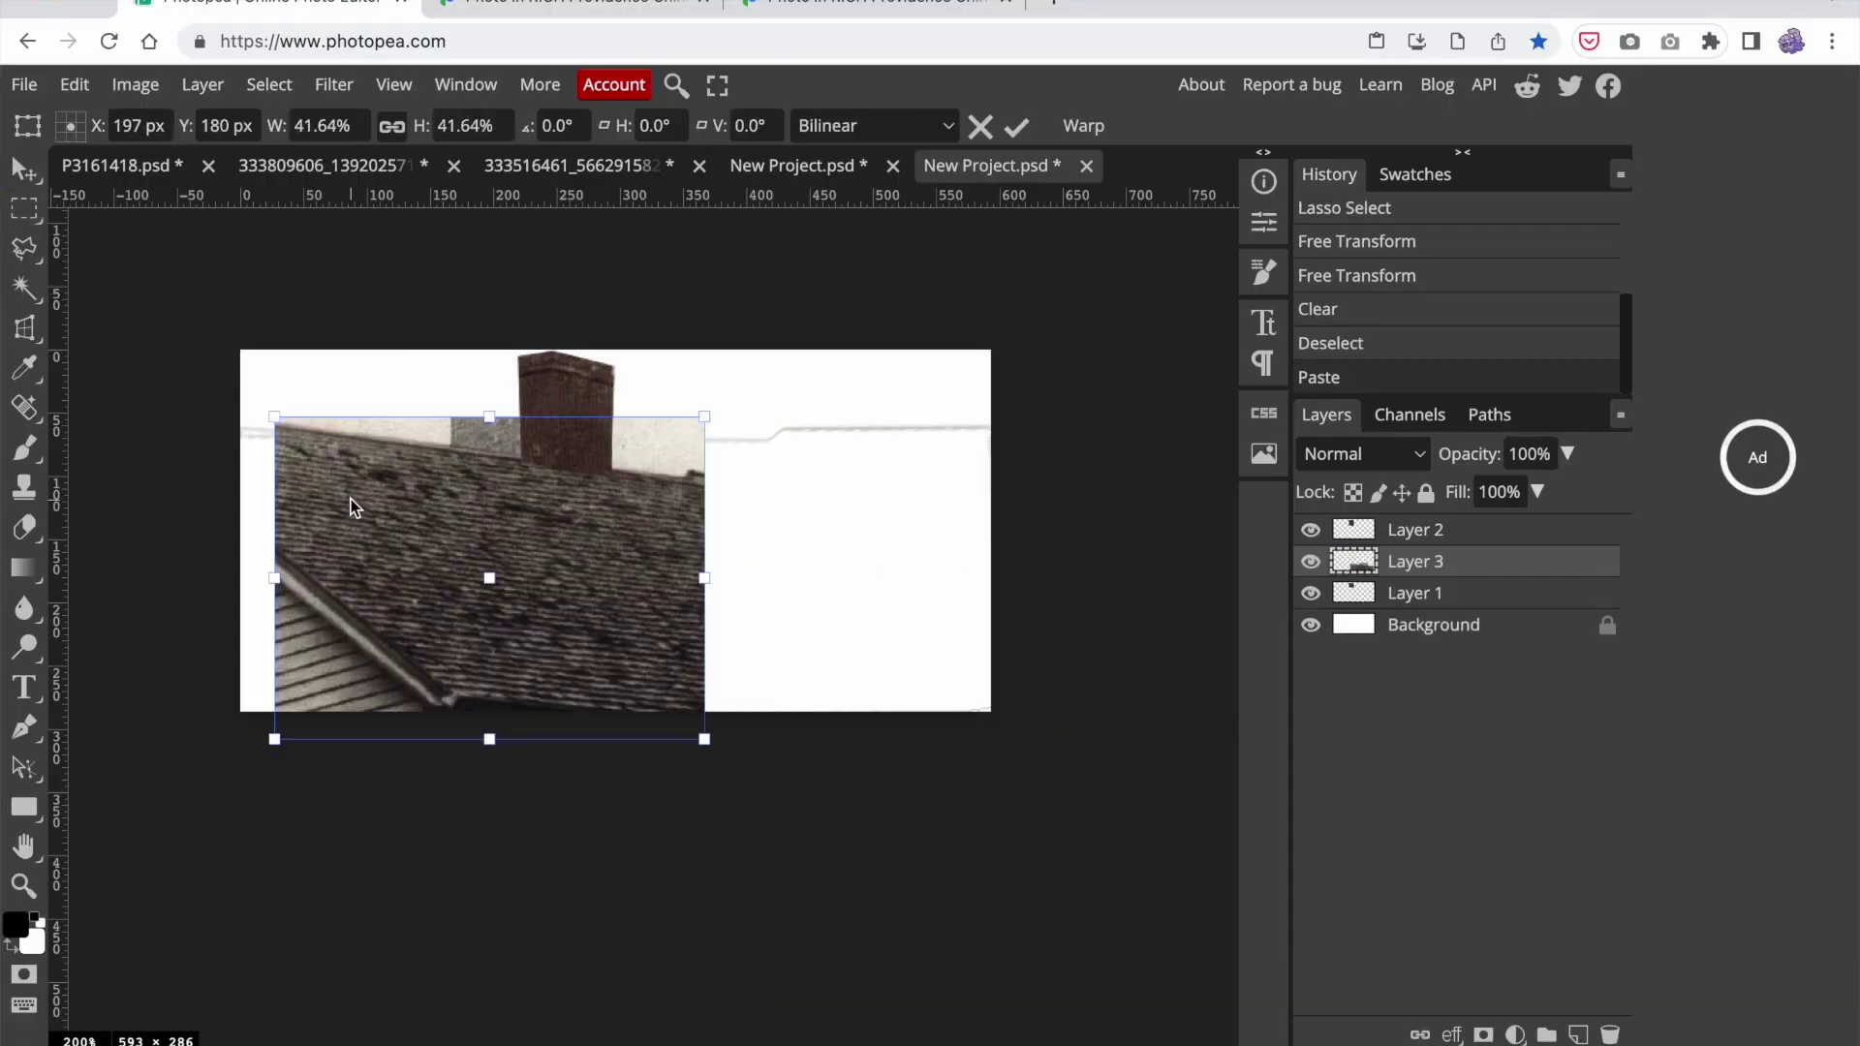
# Step: Distort the roof-shingle piece flat, add a mirrored copy on the right, then merge and flatten
pyautogui.moveTo(354, 507); pyautogui.dragTo(320, 512)
pyautogui.moveTo(624, 200); pyautogui.dragTo(624, 465)
pyautogui.moveTo(672, 422); pyautogui.dragTo(670, 394)
pyautogui.moveTo(240, 744); pyautogui.dragTo(152, 792)
pyautogui.moveTo(670, 395); pyautogui.dragTo(664, 401)
pyautogui.press('Return')
pyautogui.hotkey('ctrl', 'j')
pyautogui.moveTo(187, 603); pyautogui.dragTo(1038, 602)
pyautogui.press('Return')
pyautogui.hotkey('ctrl', 'e')
pyautogui.hotkey('ctrl', 't')
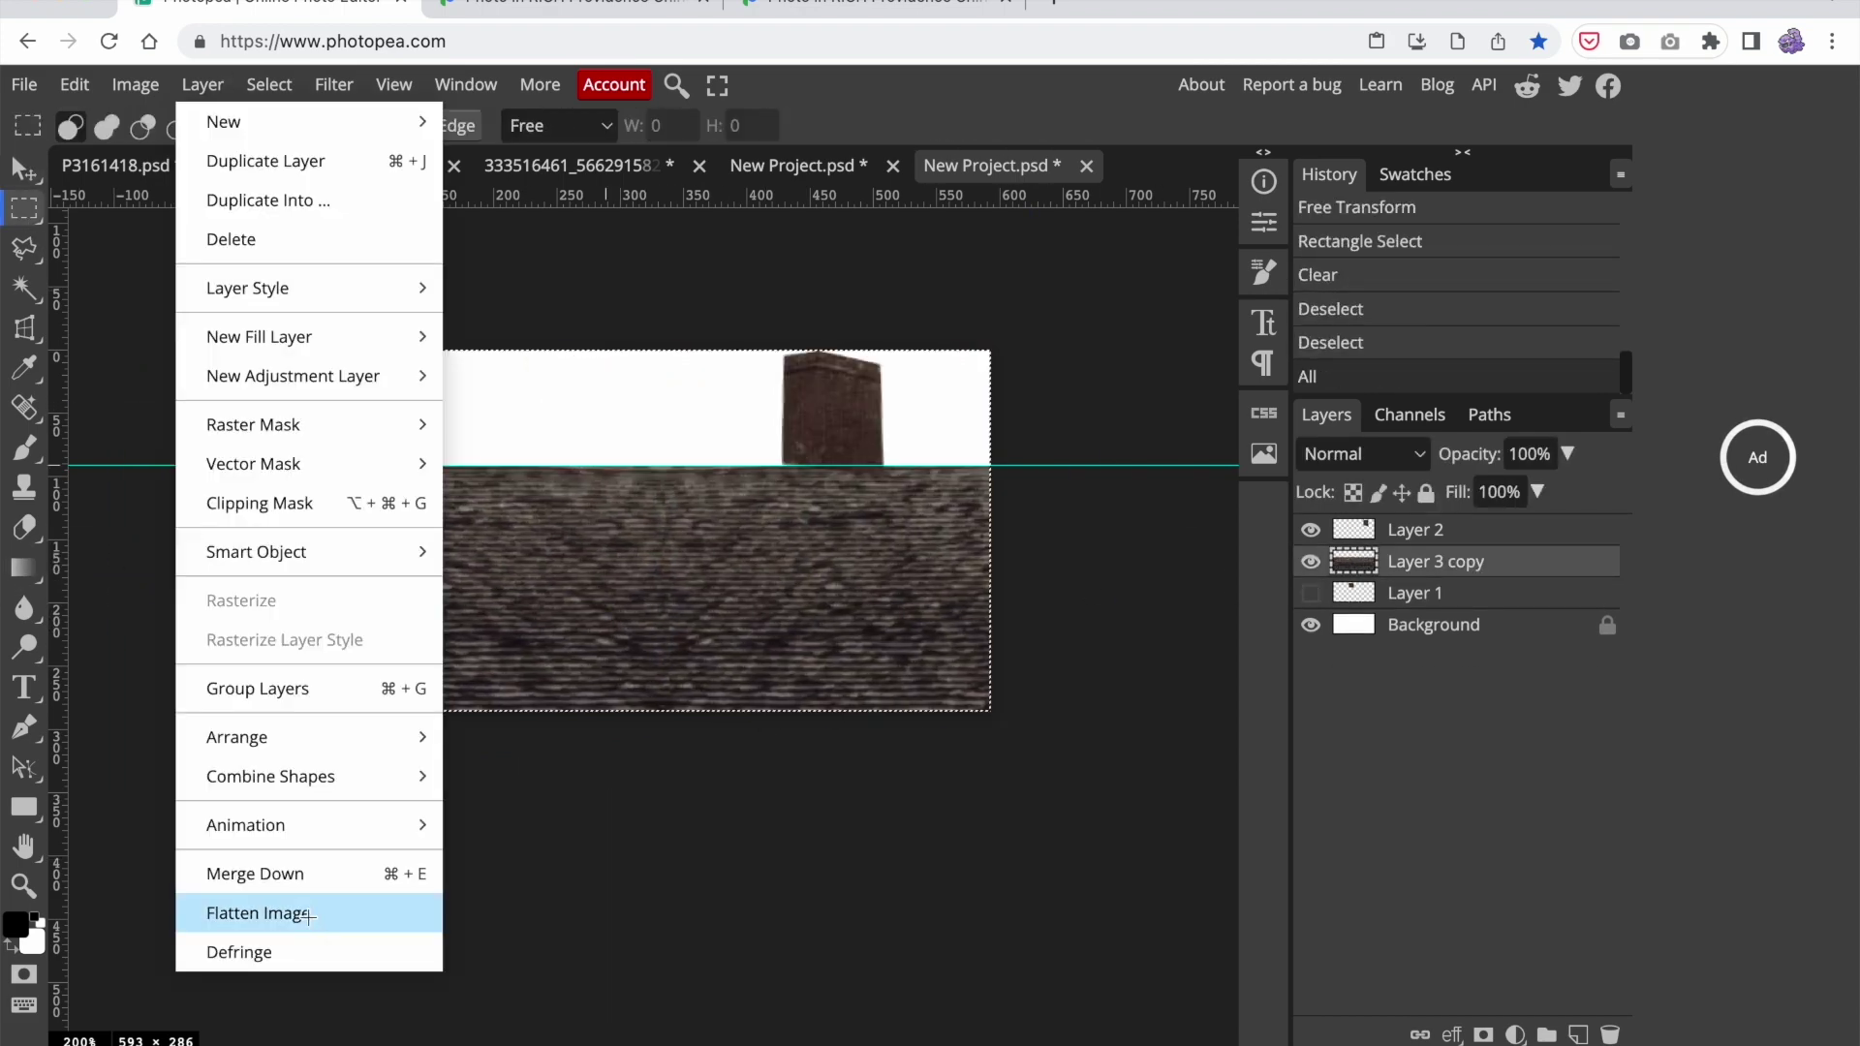
# Step: Increase the clapboard facade image's canvas height using Canvas Size
pyautogui.click(311, 959)
pyautogui.click(792, 166)
pyautogui.hotkey('alt', 'ctrl', 'c')
pyautogui.doubleClick(303, 405)
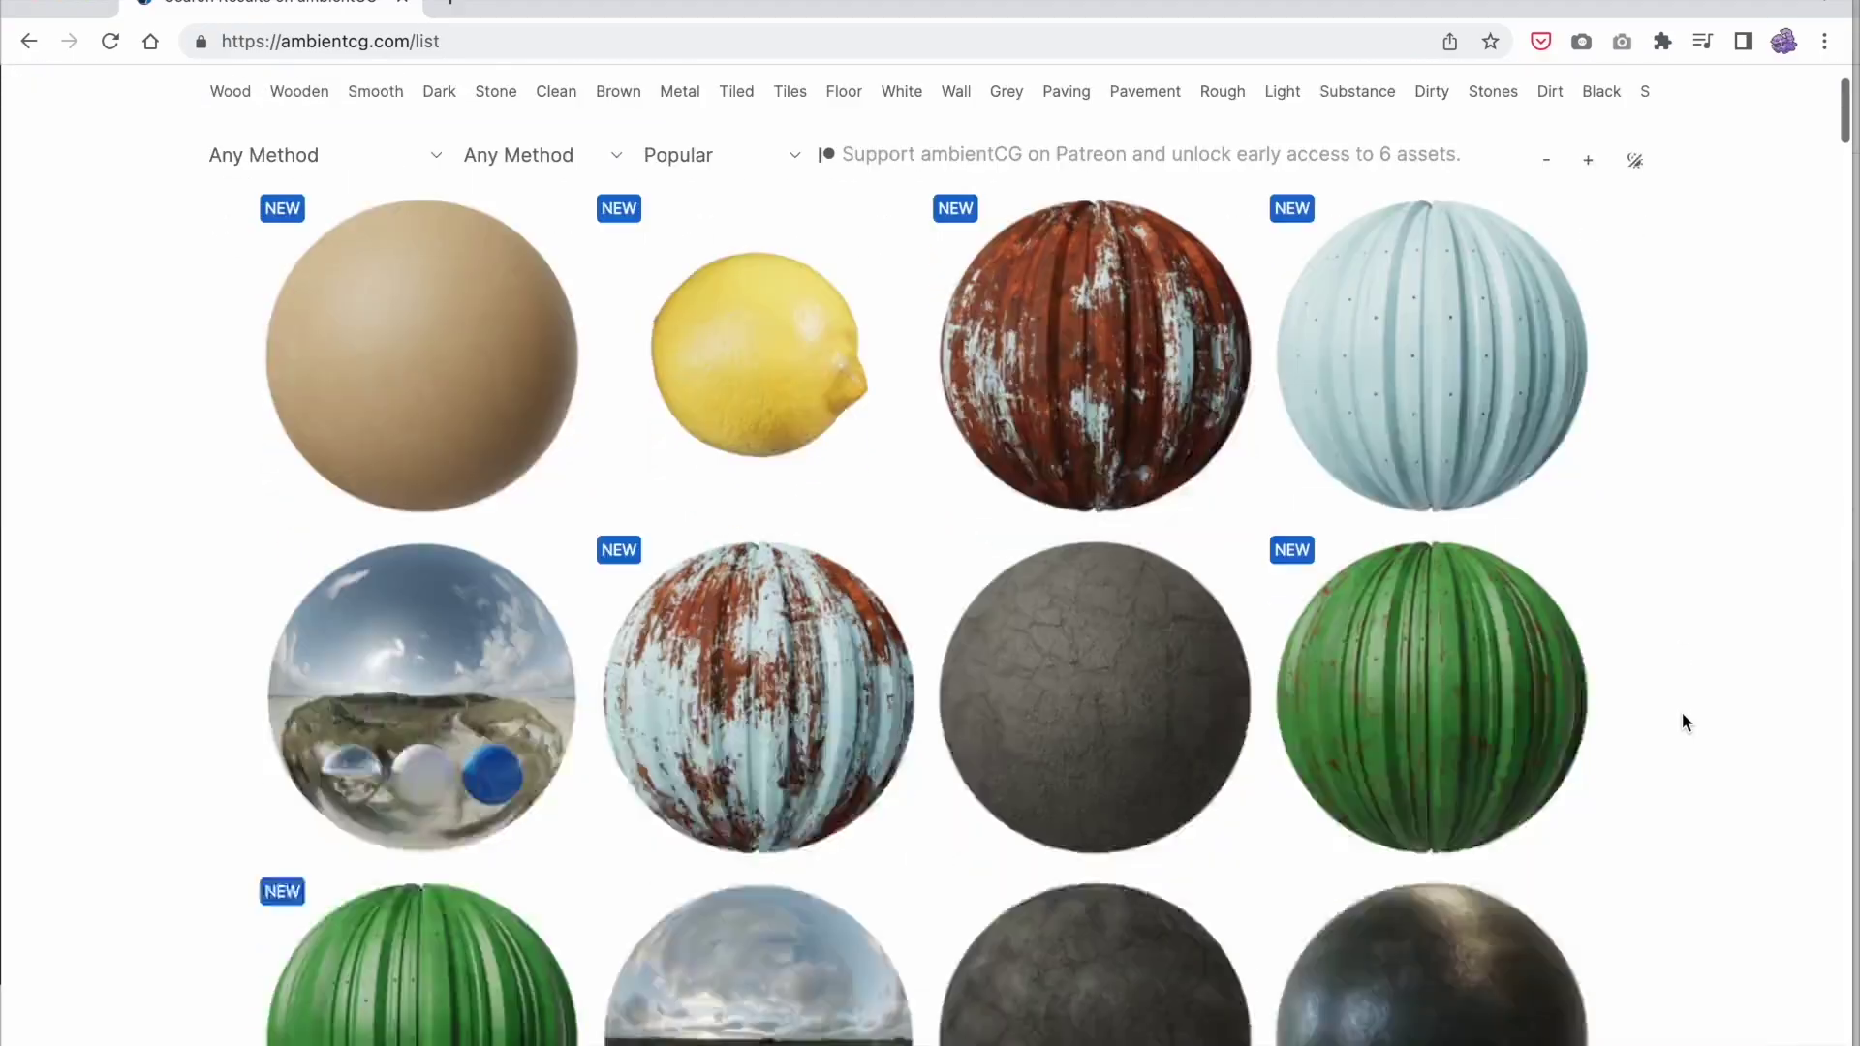
pyautogui.scroll(-15, 1682, 718)
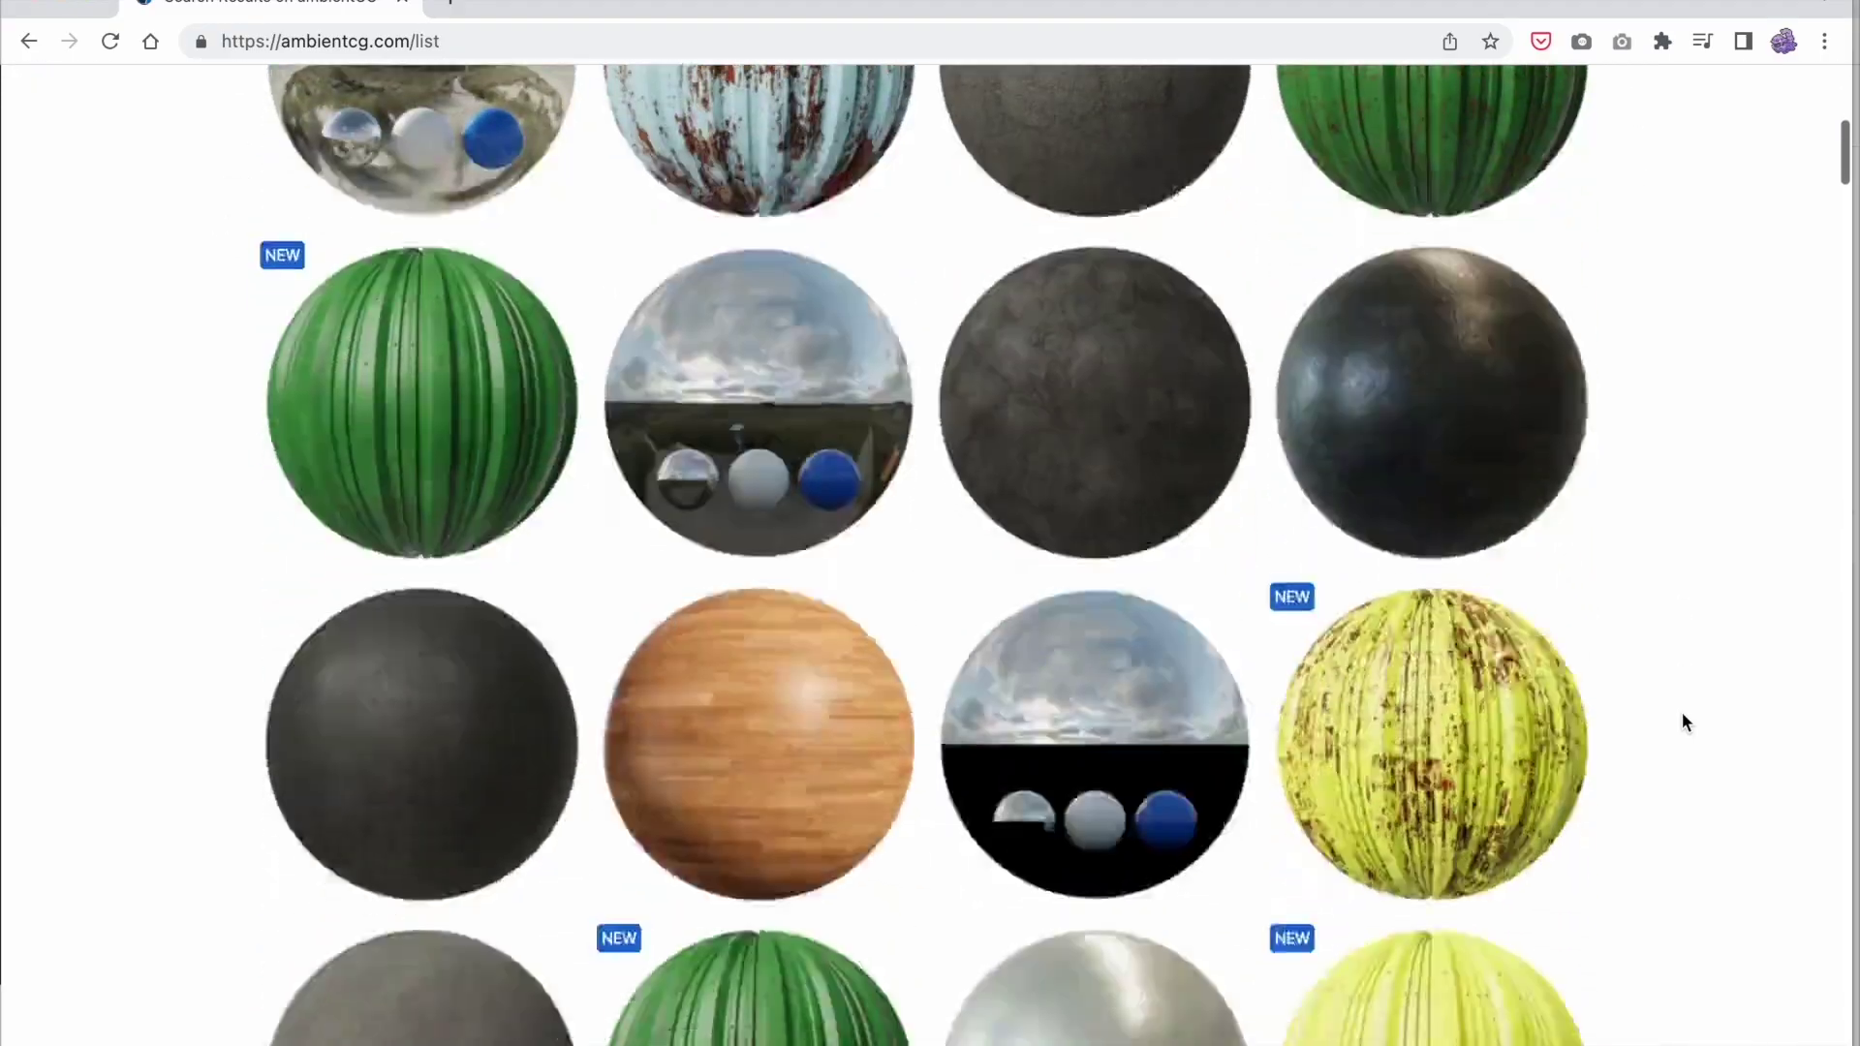
pyautogui.scroll(-3, 1681, 711)
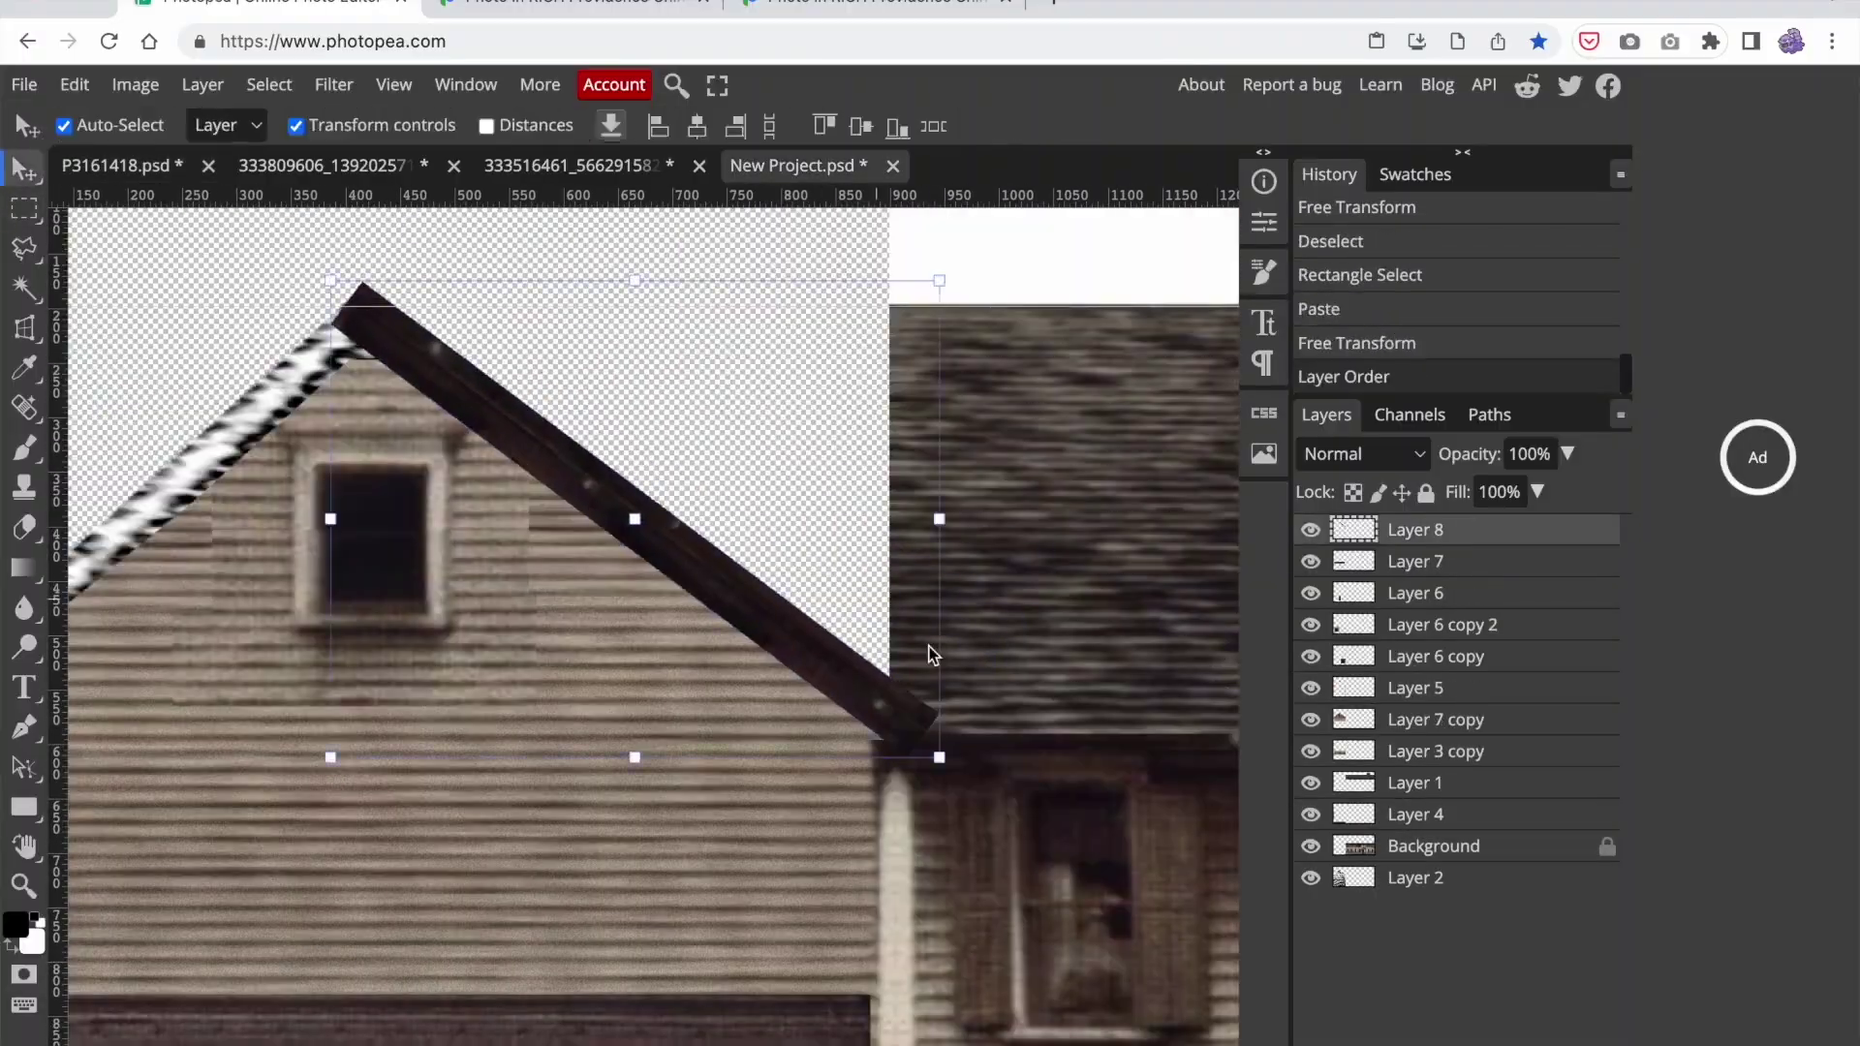
# Step: Start repositioning the gable-end photo on its face in SketchUp
pyautogui.click(1046, 1002)
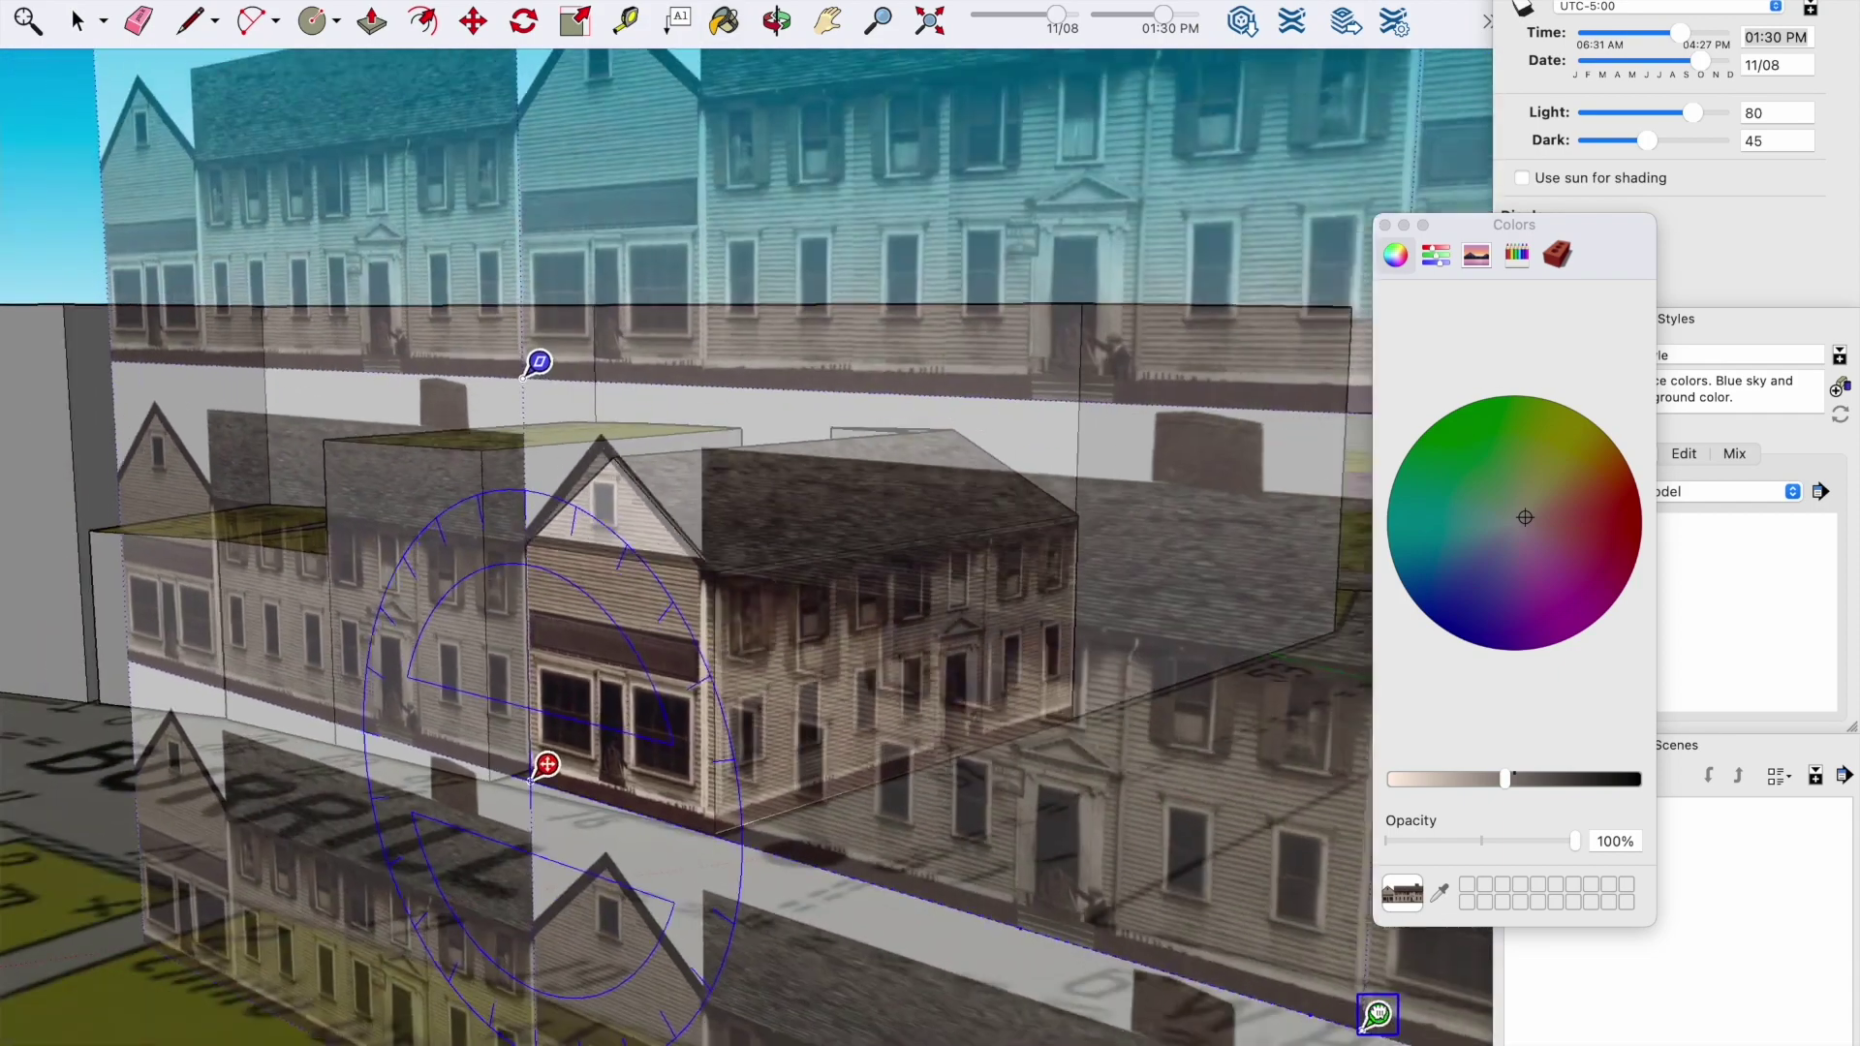
# Step: Accept the gable-end texture position and orbit to the house's front gable
pyautogui.press('Return')
pyautogui.rightClick(638, 595)
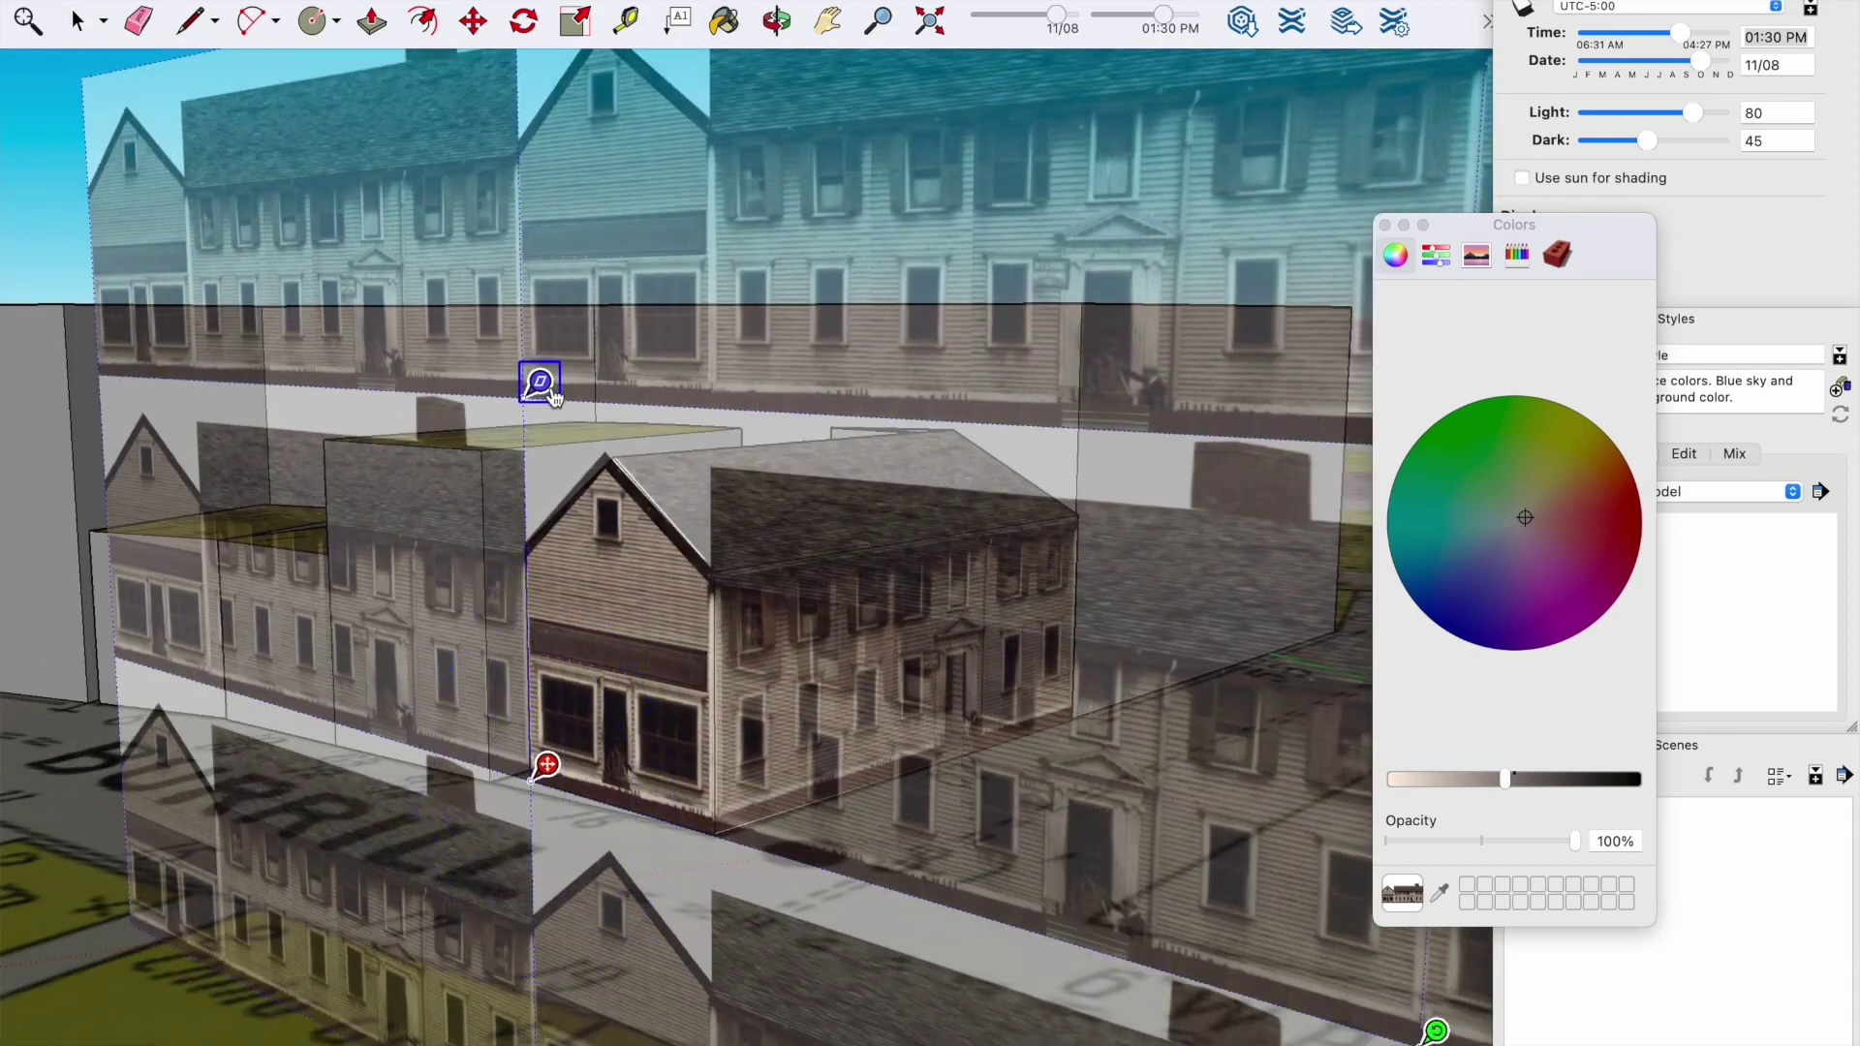
pyautogui.press('o')
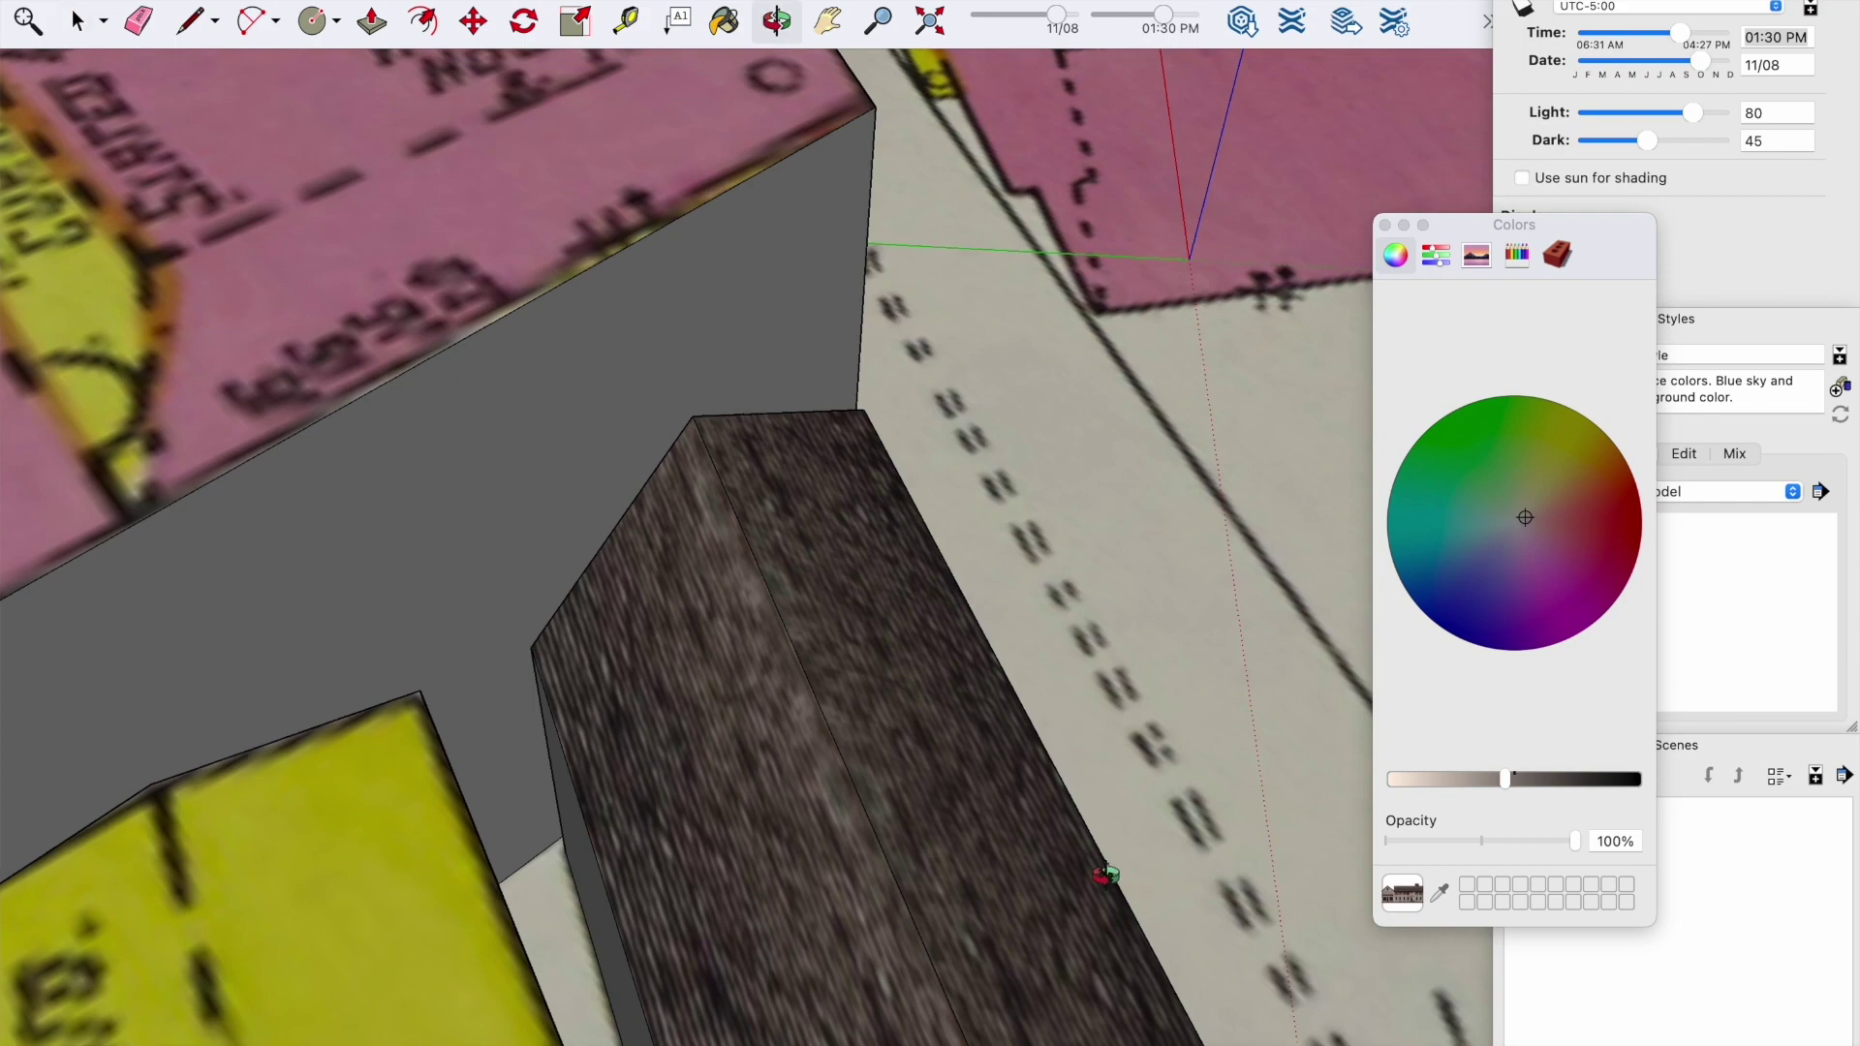
pyautogui.moveTo(1105, 875); pyautogui.dragTo(664, 271)
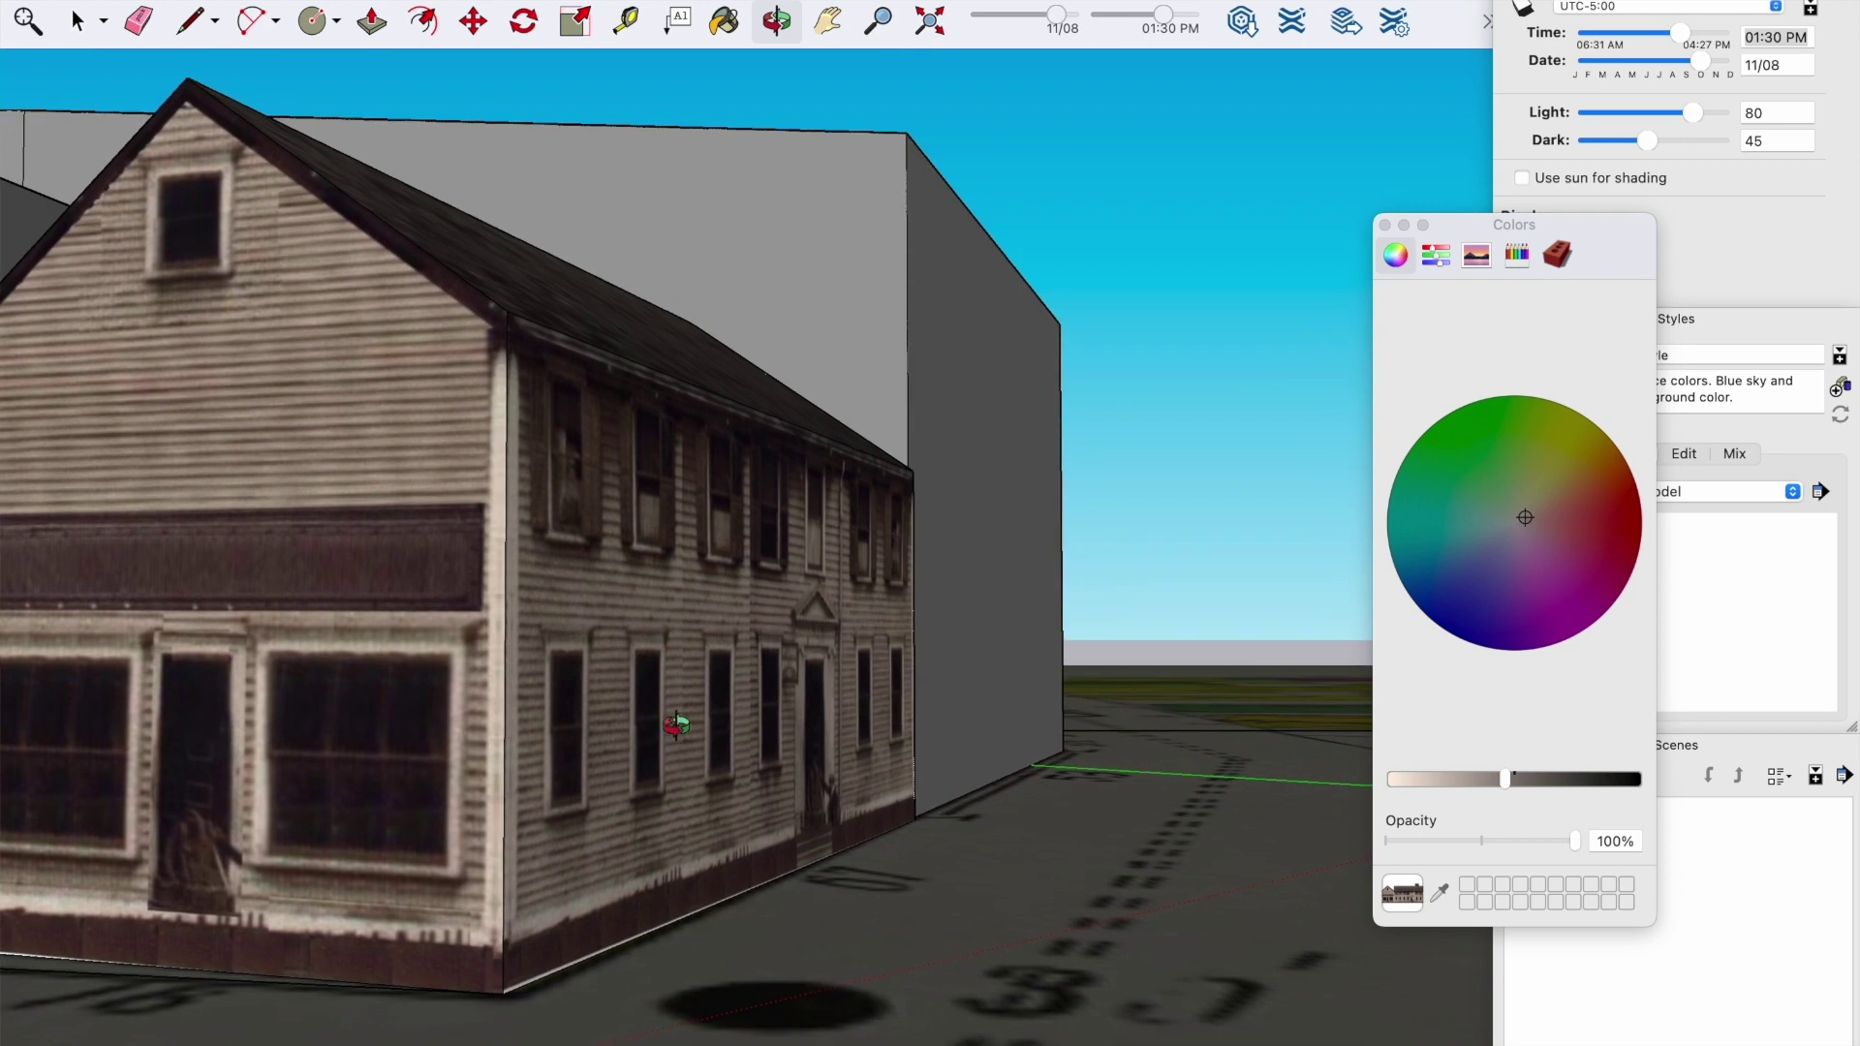
# Step: Reposition the old photo on the long side wall so the doorway and windows line up
pyautogui.rightClick(629, 759)
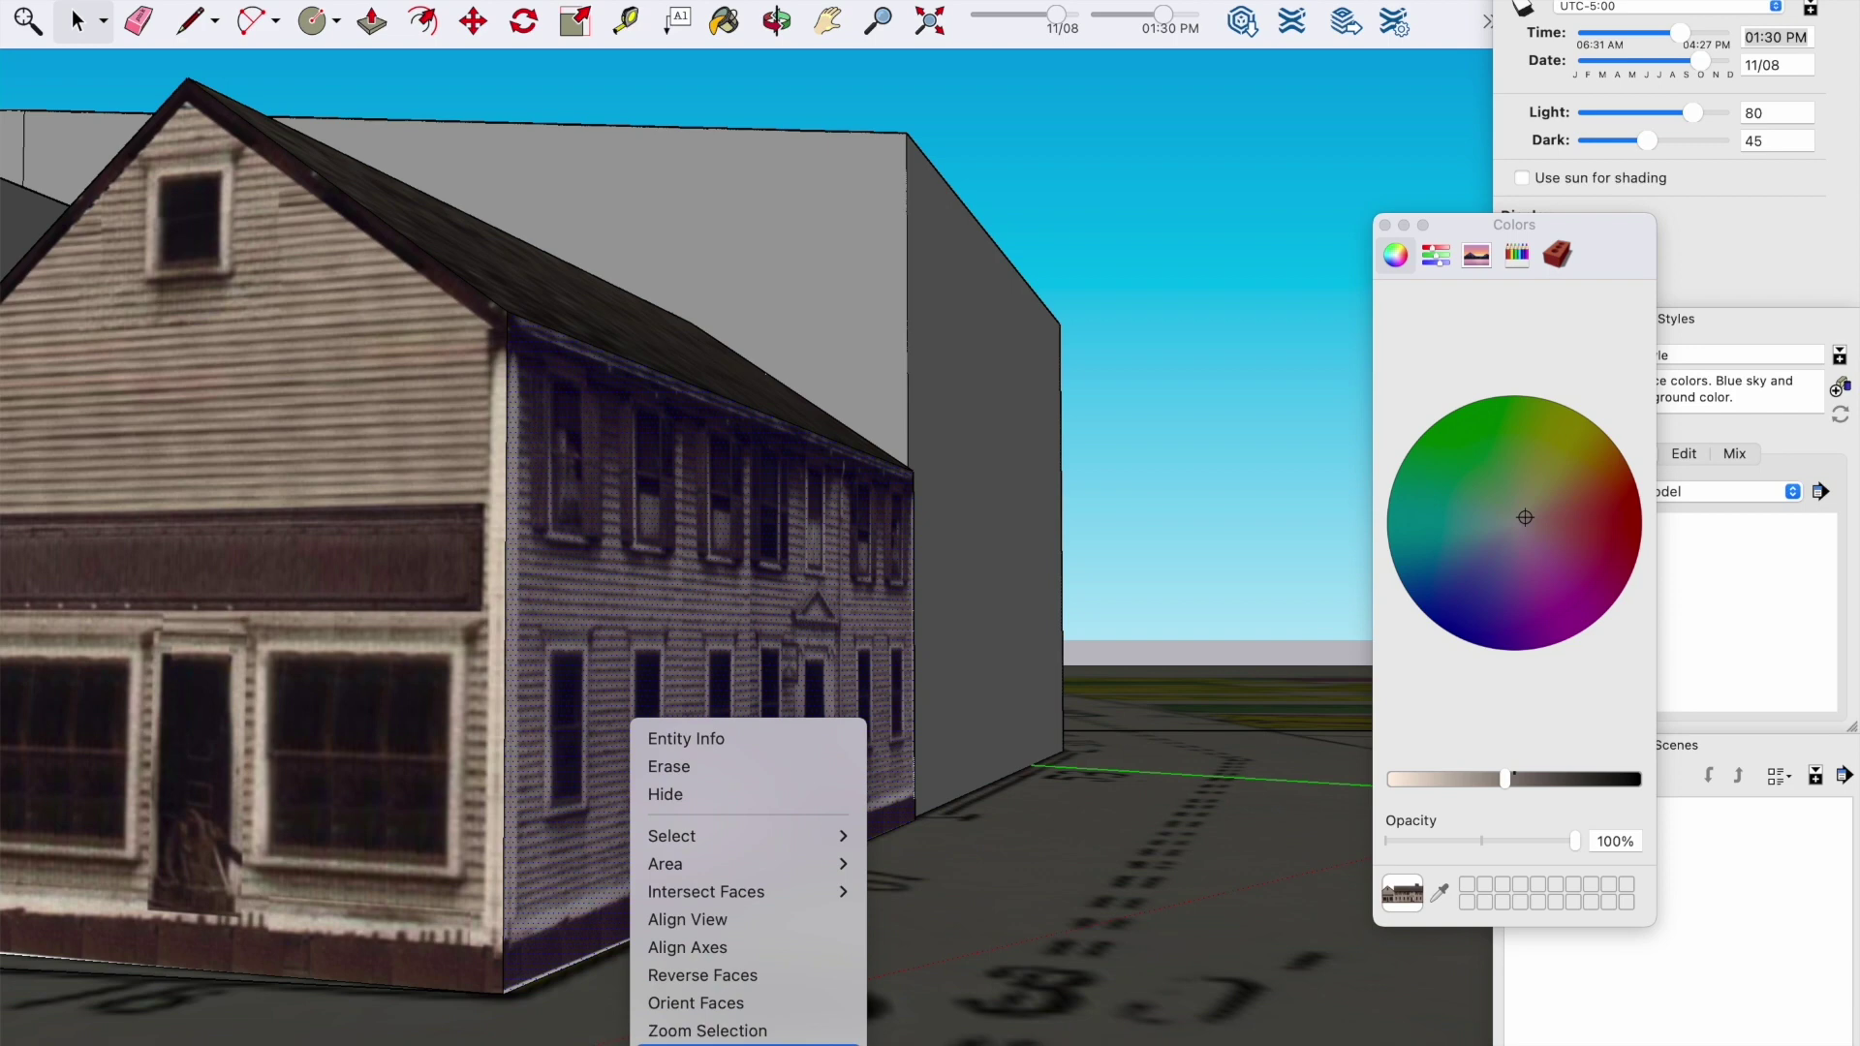
pyautogui.click(945, 1030)
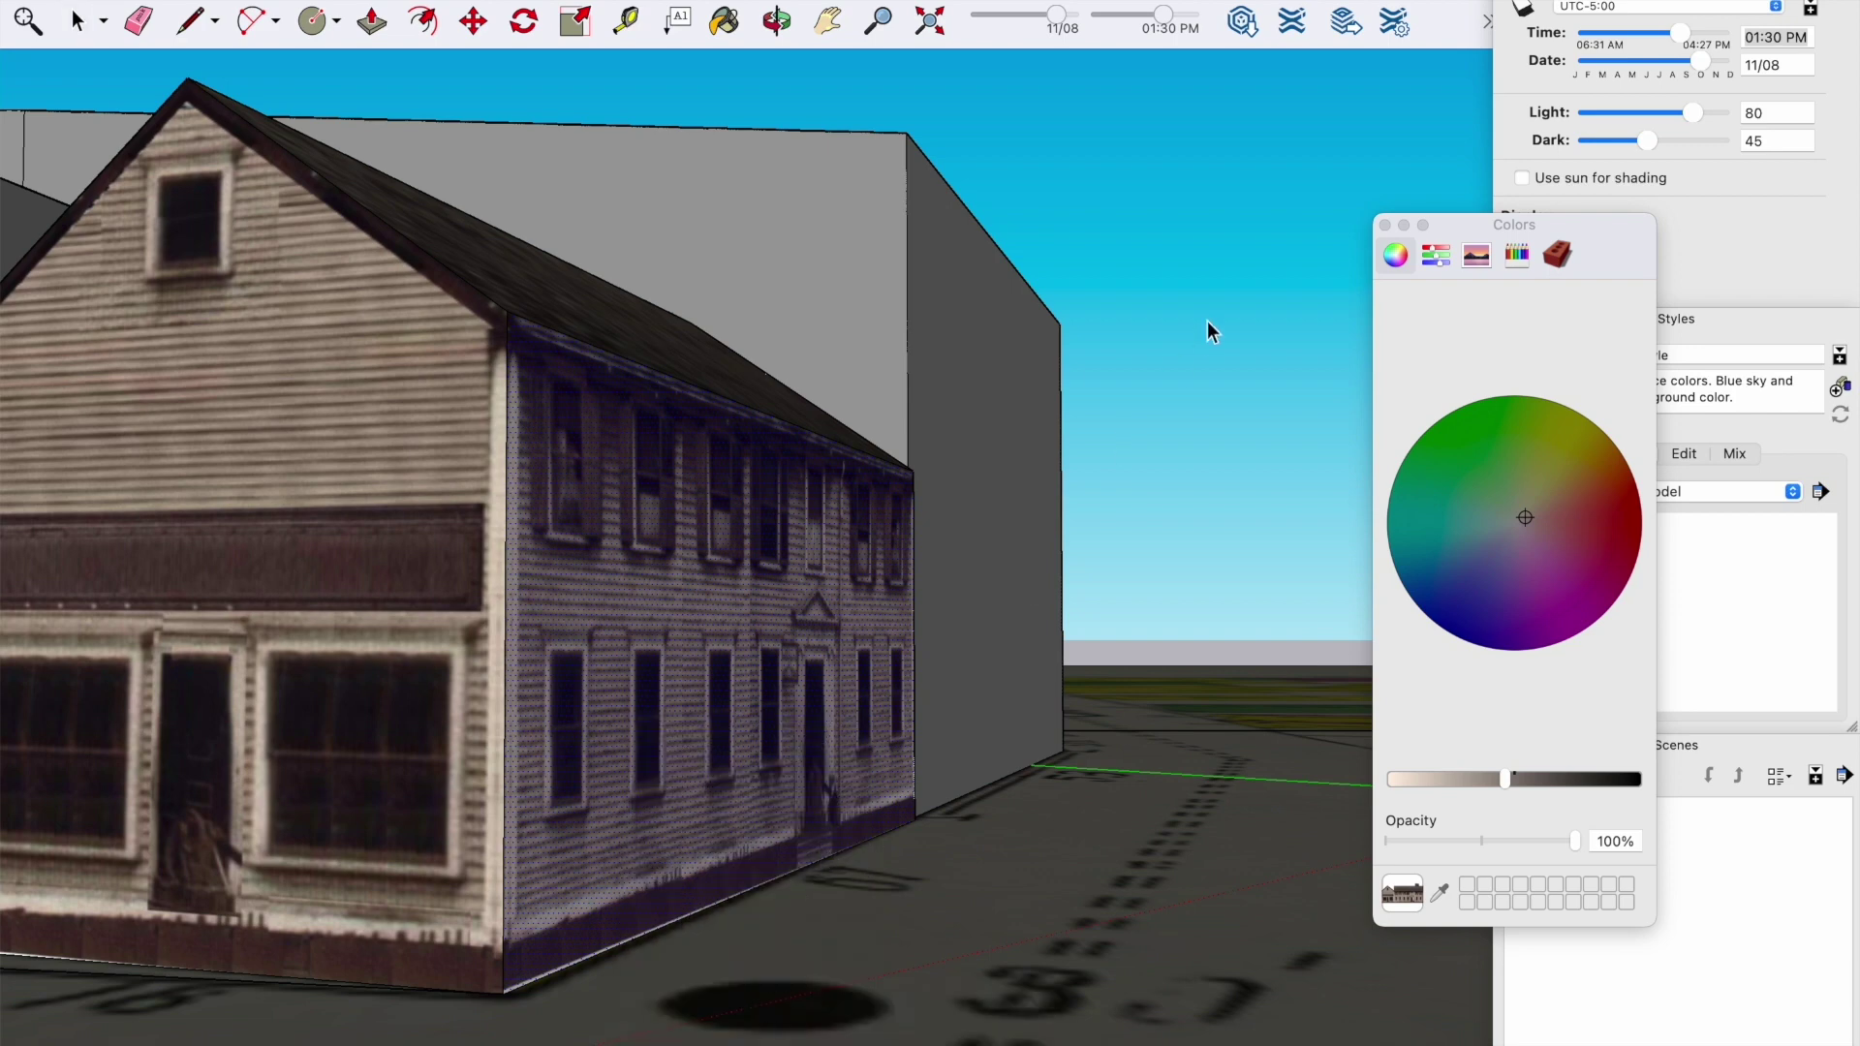
pyautogui.moveTo(948, 504); pyautogui.dragTo(930, 631)
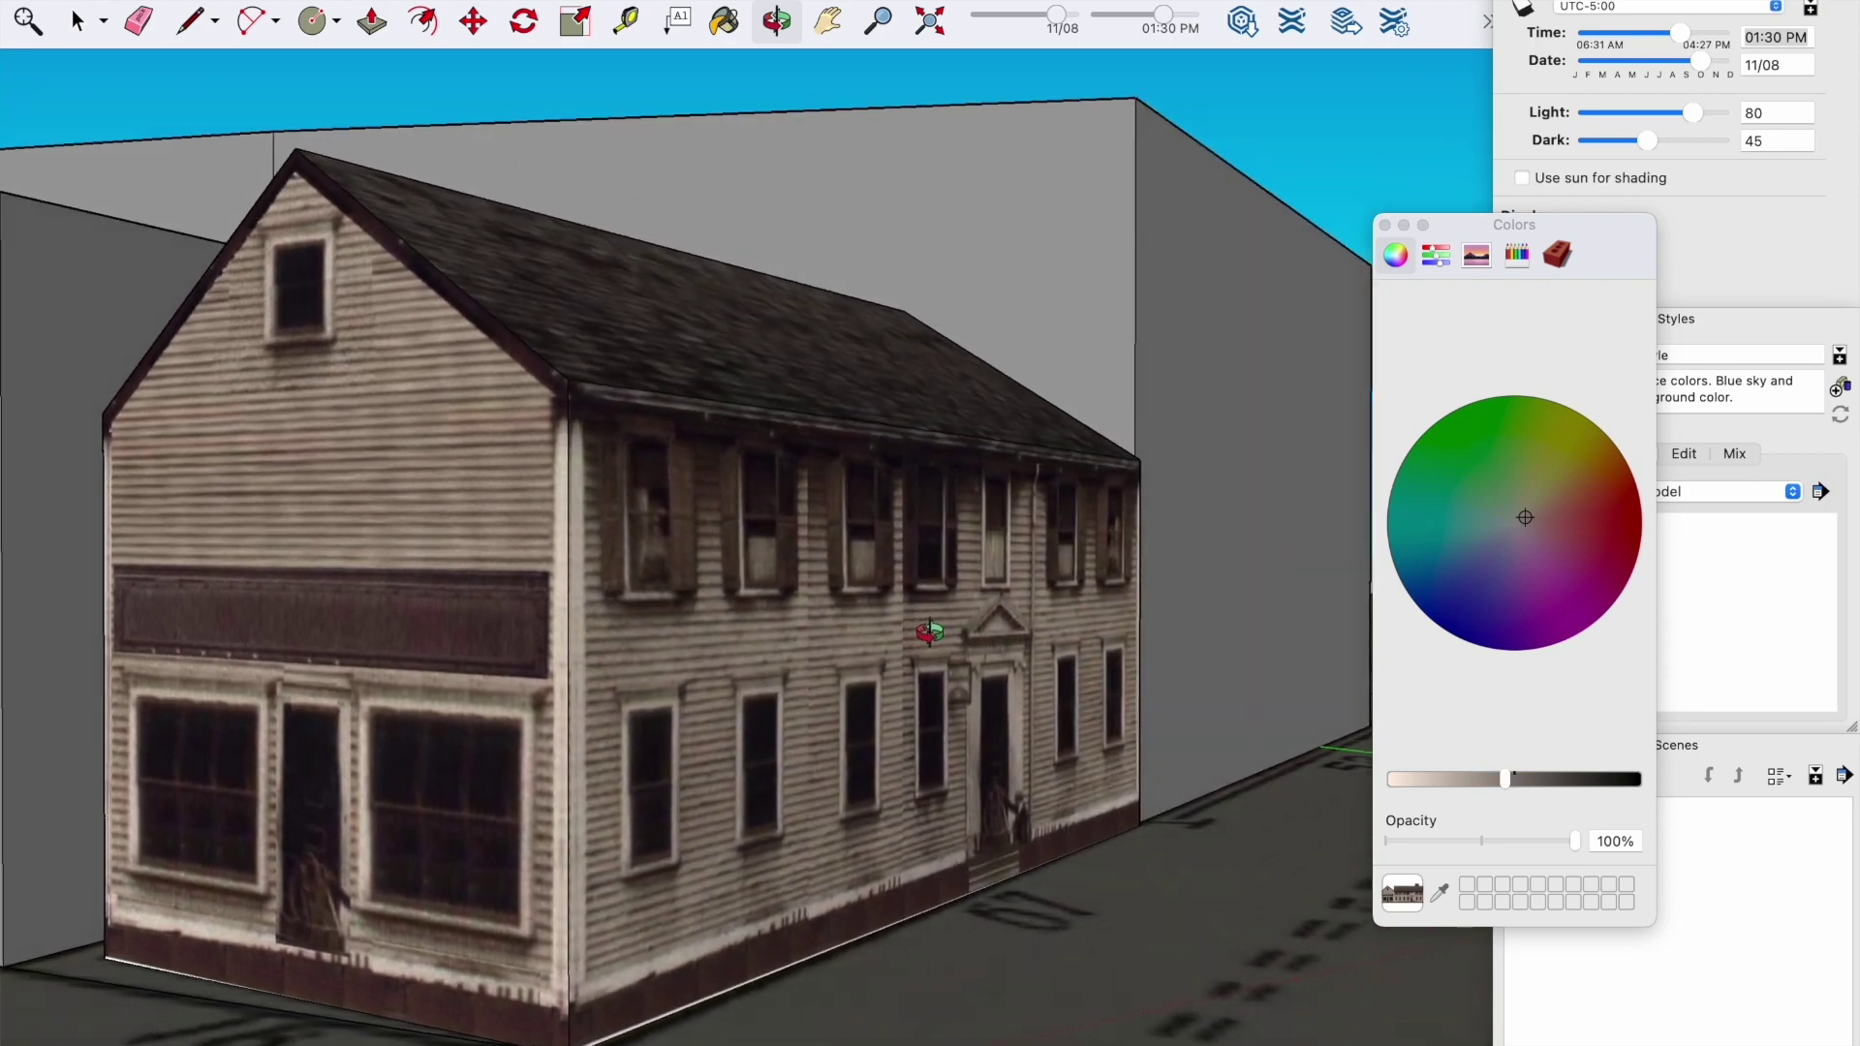
# Step: Close the Colors window and orbit up over the map-textured blocks
pyautogui.click(1385, 225)
pyautogui.press('space')
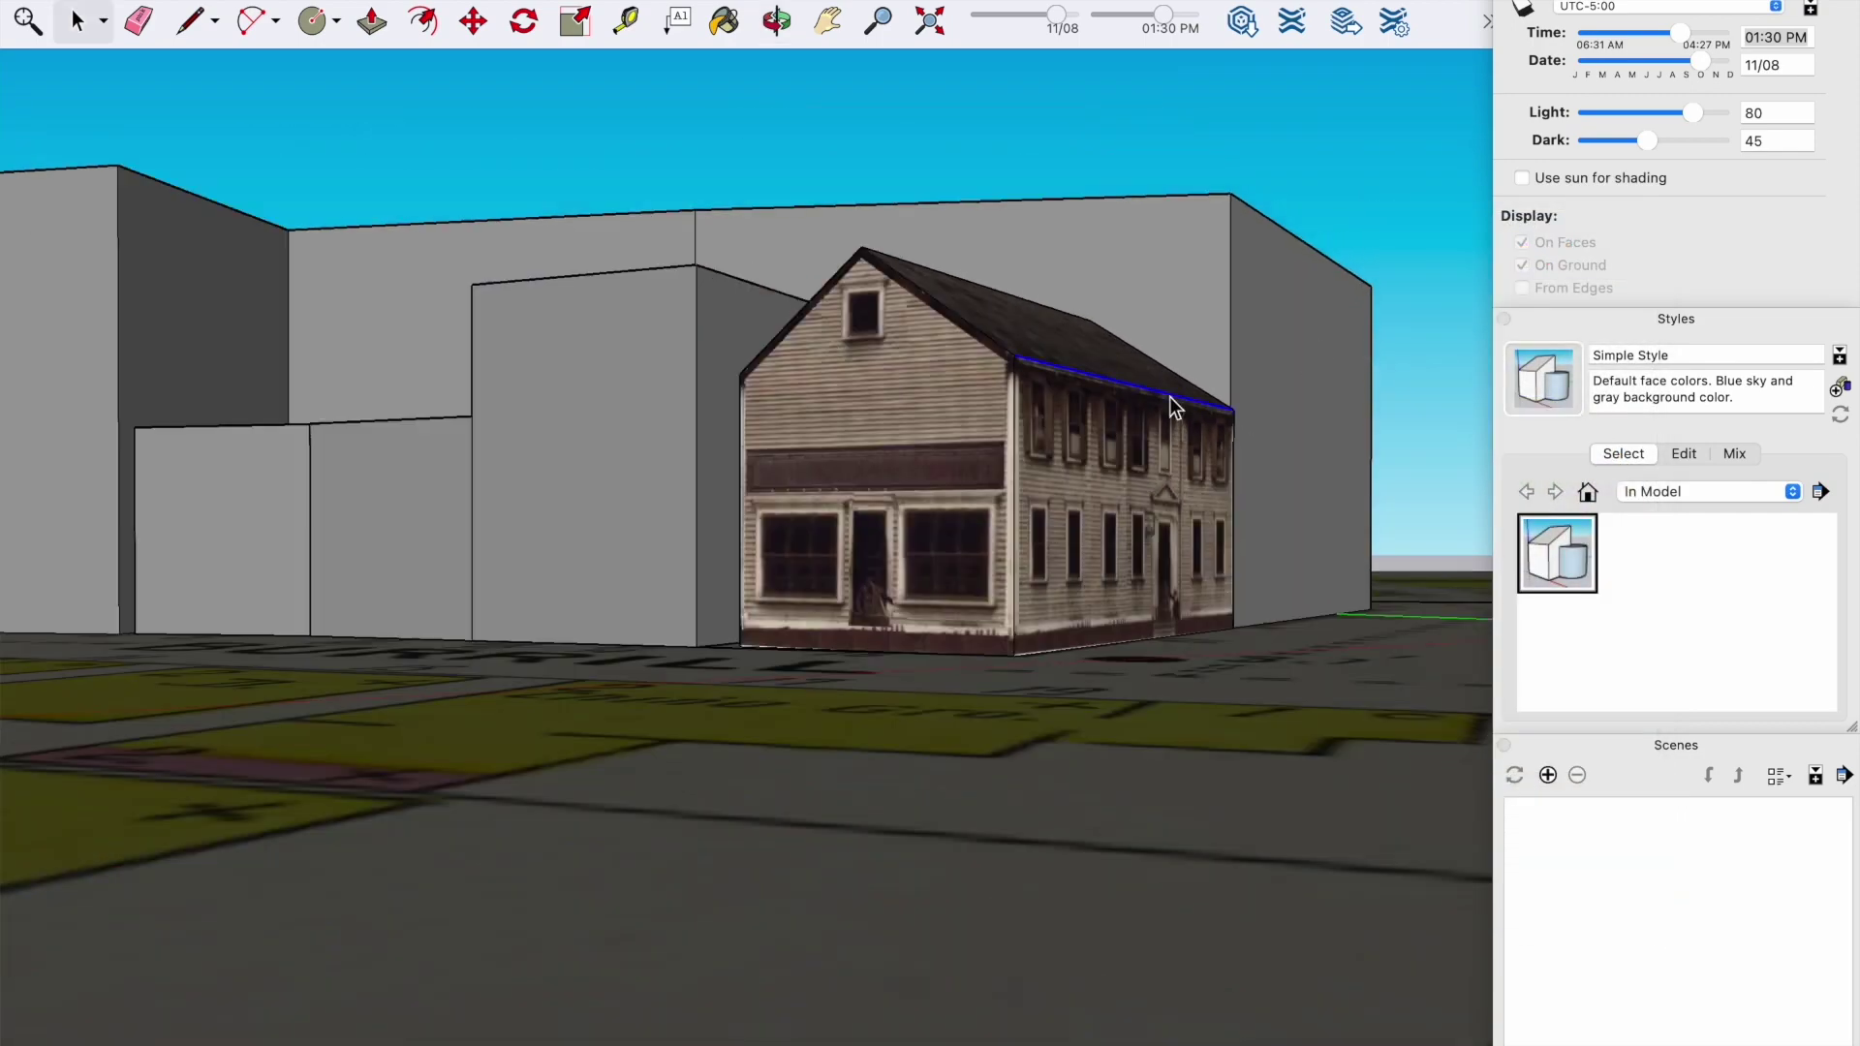
pyautogui.press('o')
pyautogui.moveTo(1071, 341); pyautogui.dragTo(678, 388)
# Step: Orbit closely around the small house to its gabled front and long side
pyautogui.press('space')
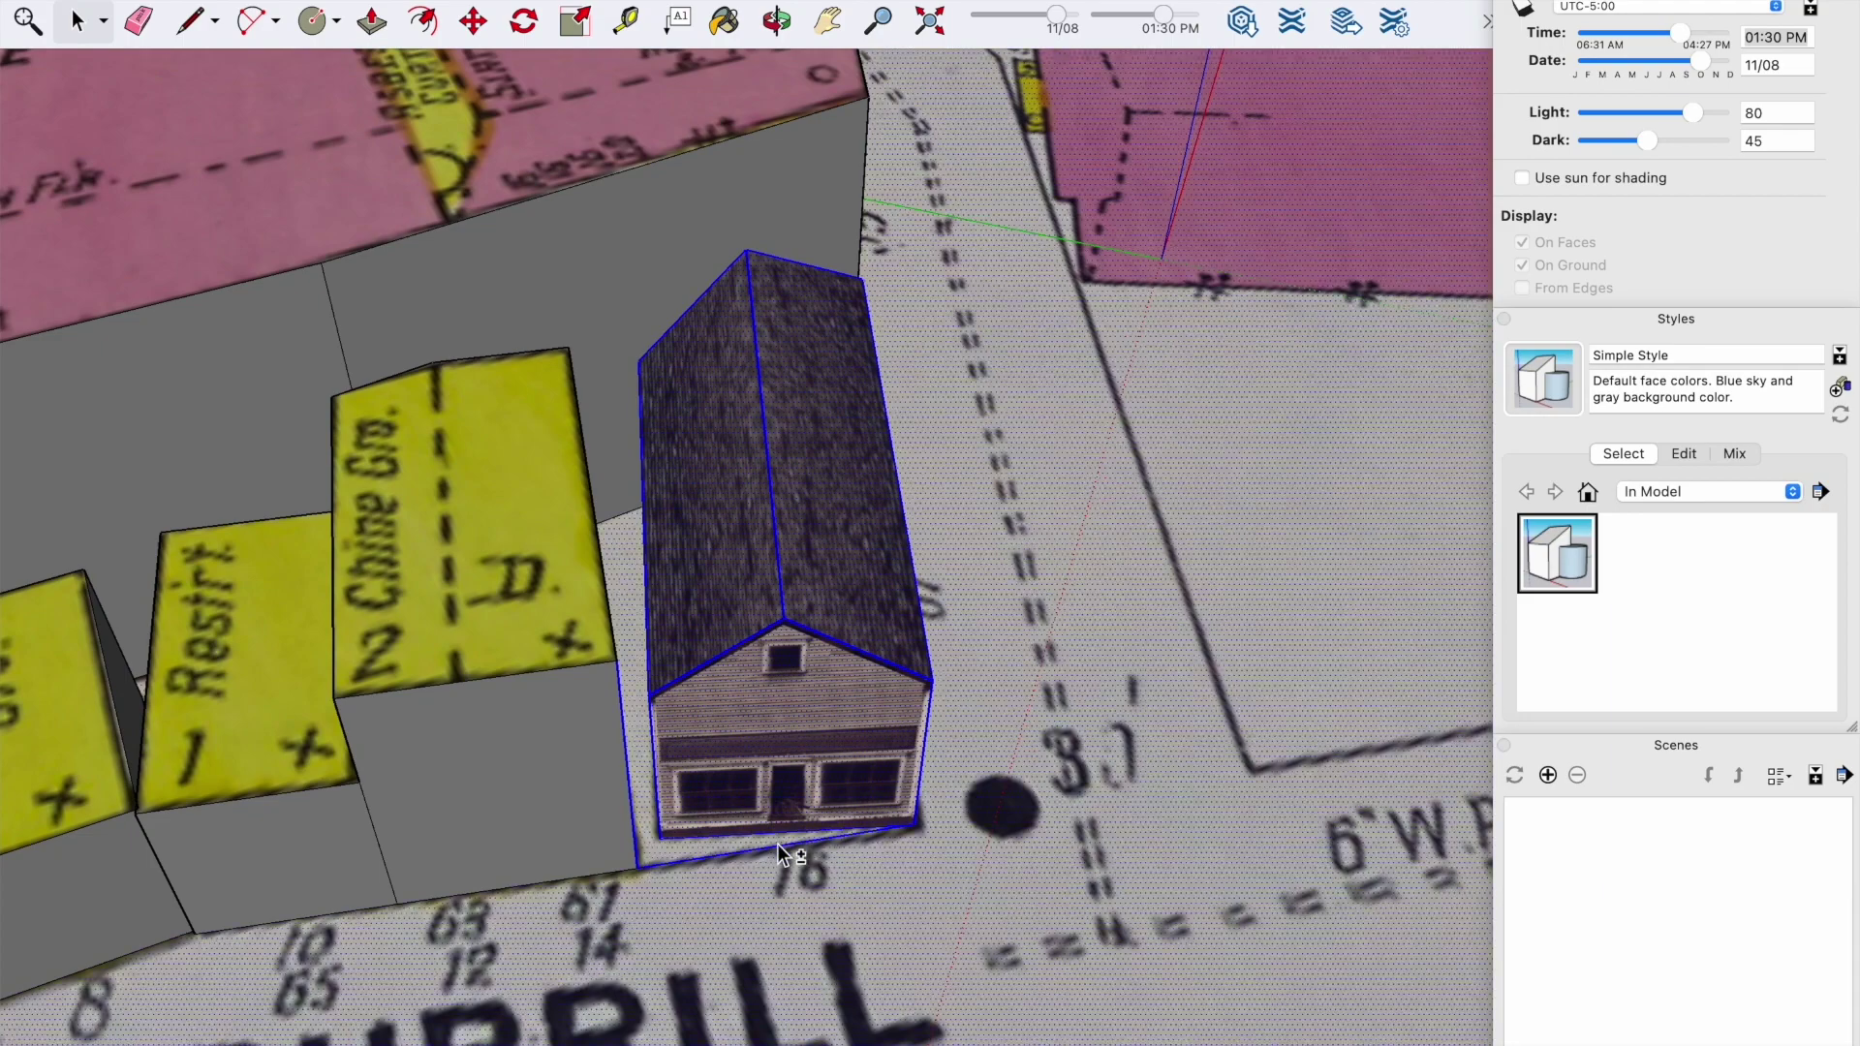
pyautogui.press('o')
pyautogui.moveTo(926, 612); pyautogui.dragTo(974, 402)
pyautogui.moveTo(874, 510); pyautogui.dragTo(990, 690)
pyautogui.moveTo(990, 690); pyautogui.dragTo(698, 830, button='middle')
pyautogui.scroll(-5, 698, 831)
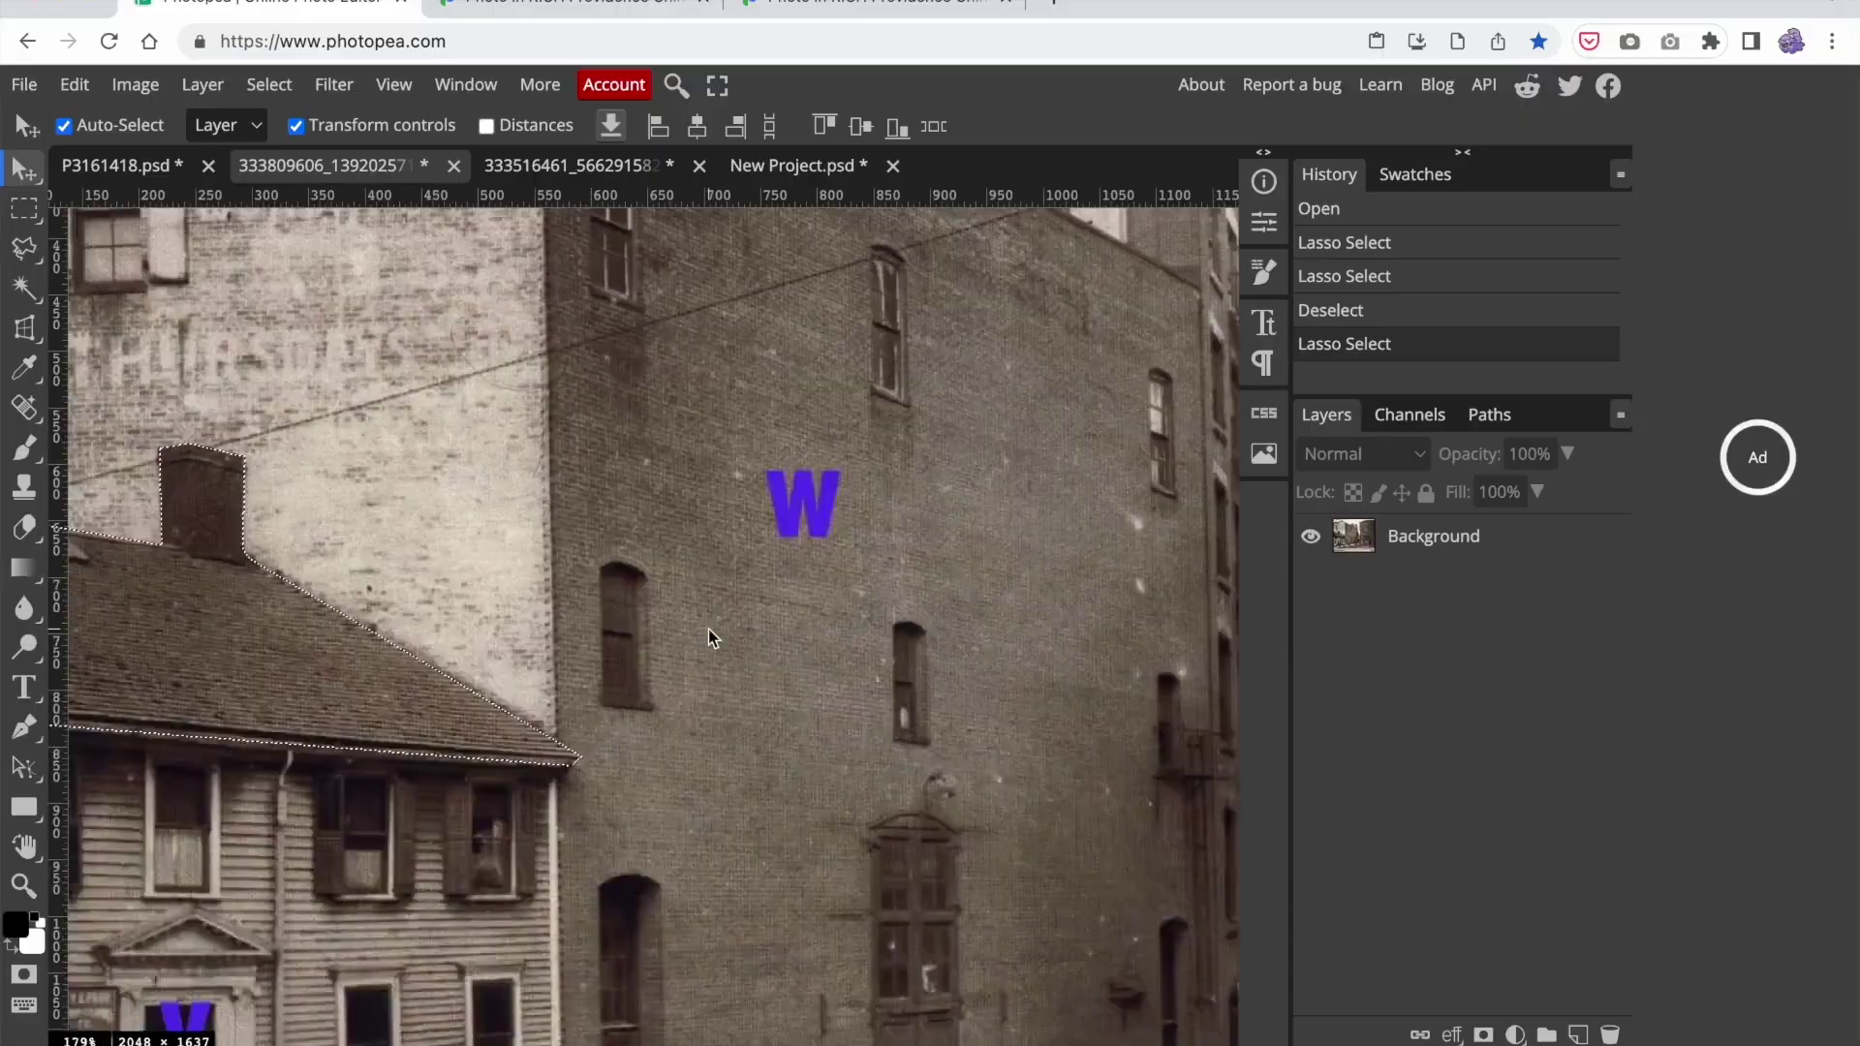
# Step: Paste the cut-out brick wall into a new Photopea image and free-transform it straight and wider
pyautogui.hotkey('ctrl', 'n')
pyautogui.press('Return')
pyautogui.hotkey('ctrl', 'v')
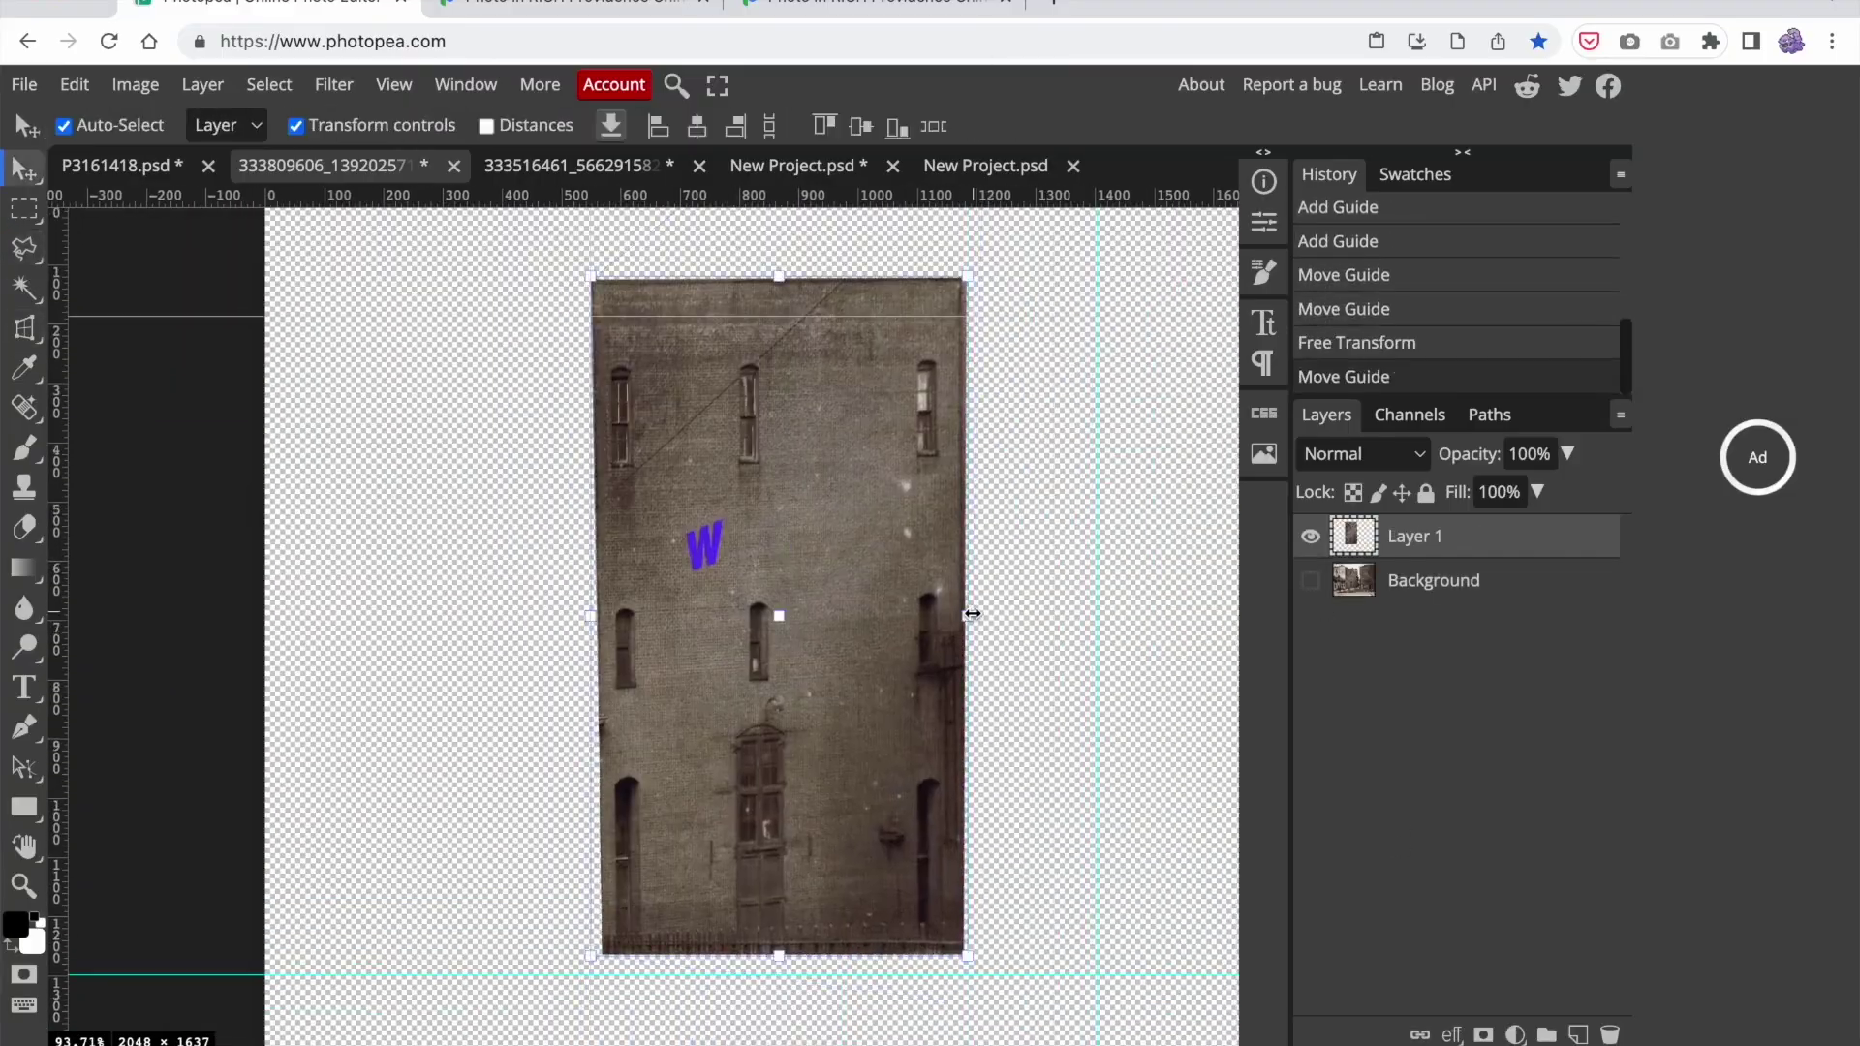
pyautogui.hotkey('ctrl', 't')
pyautogui.moveTo(971, 610); pyautogui.dragTo(959, 601)
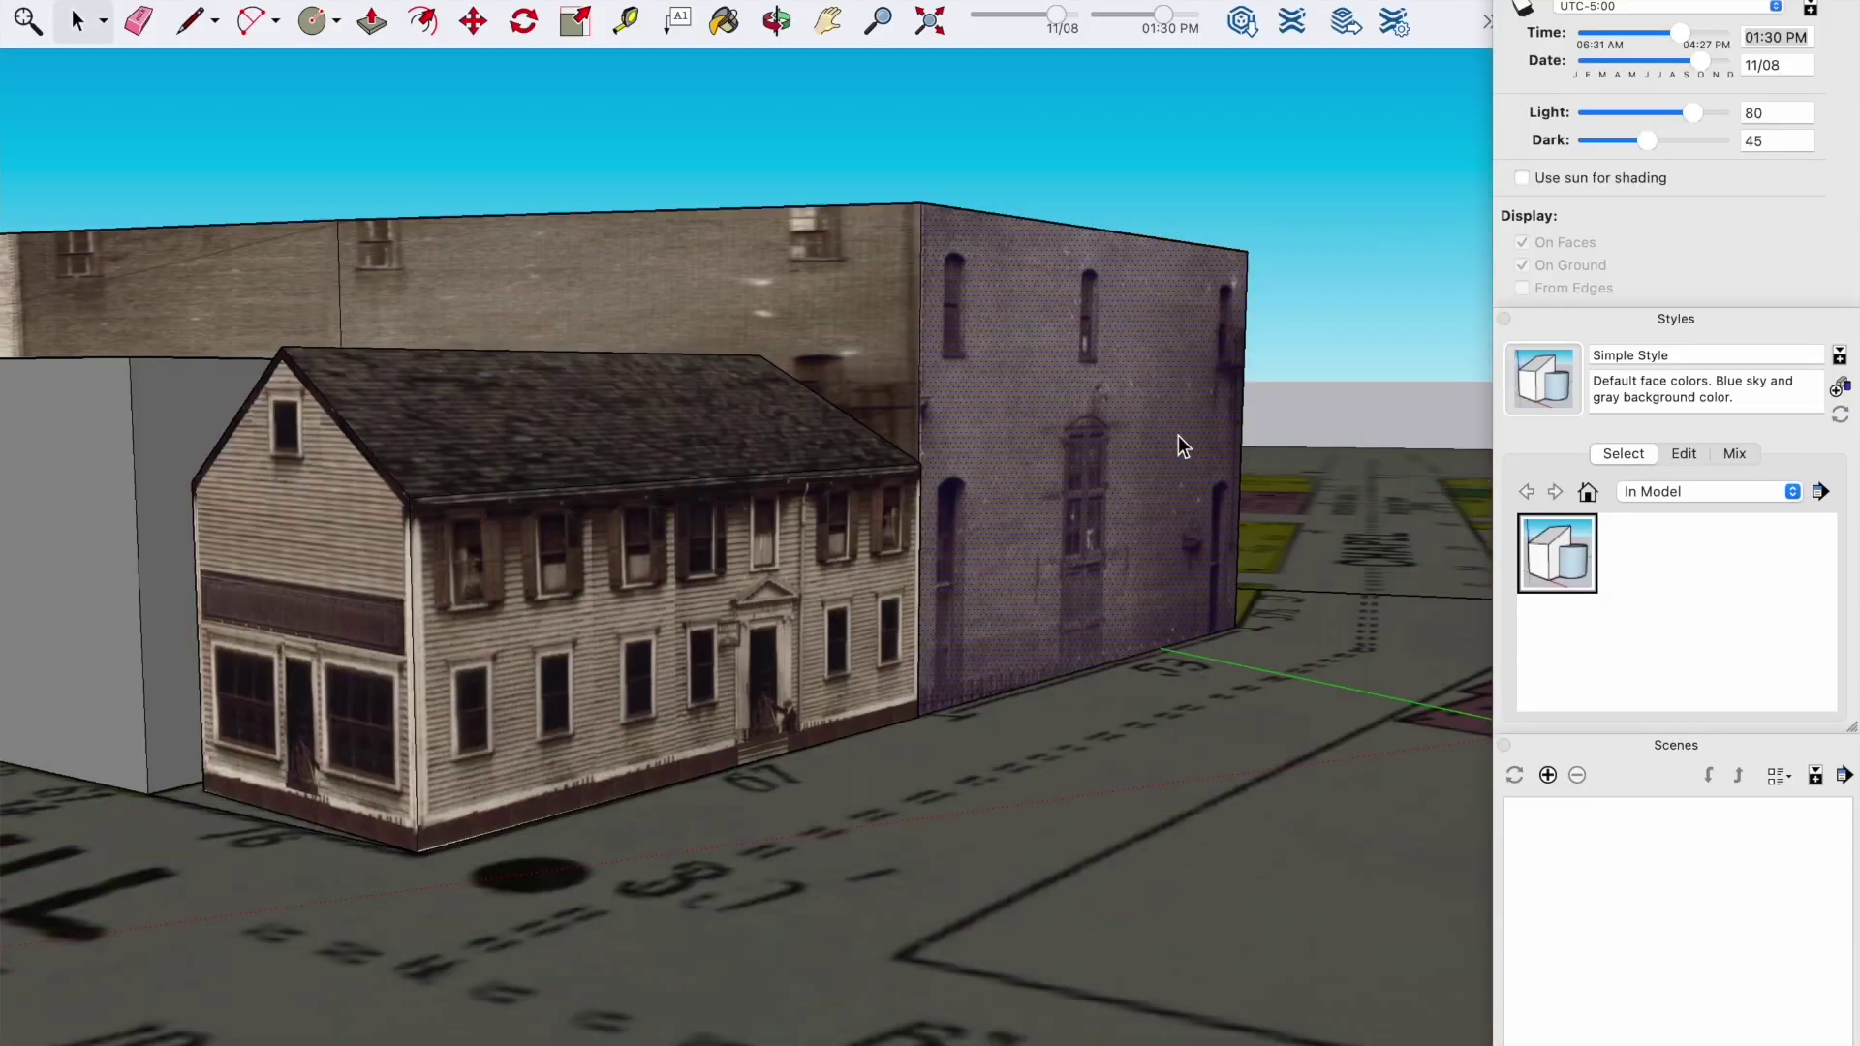
# Step: Fit the brick-wall photo to the tall theatre wall and paint it on with Paint Bucket
pyautogui.moveTo(1175, 444); pyautogui.dragTo(909, 616, button='middle')
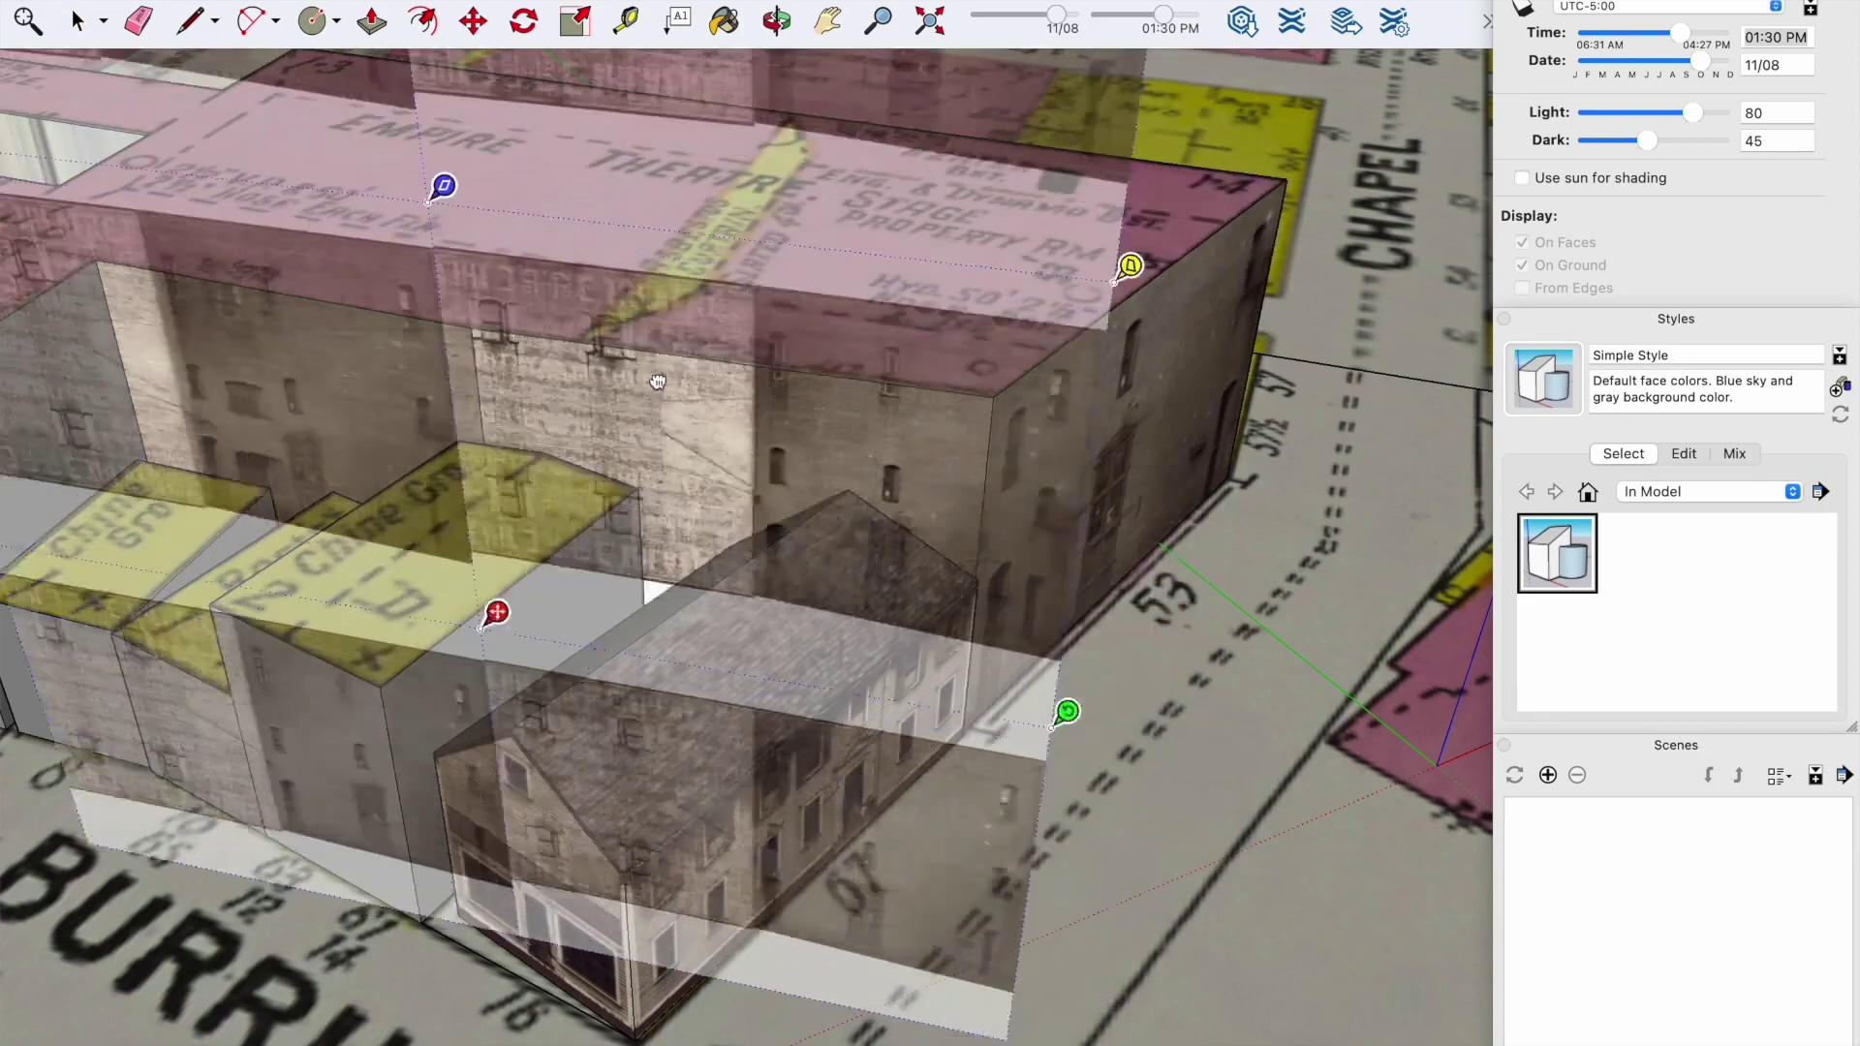
pyautogui.moveTo(497, 610); pyautogui.dragTo(693, 736)
pyautogui.moveTo(1275, 843); pyautogui.dragTo(1426, 920)
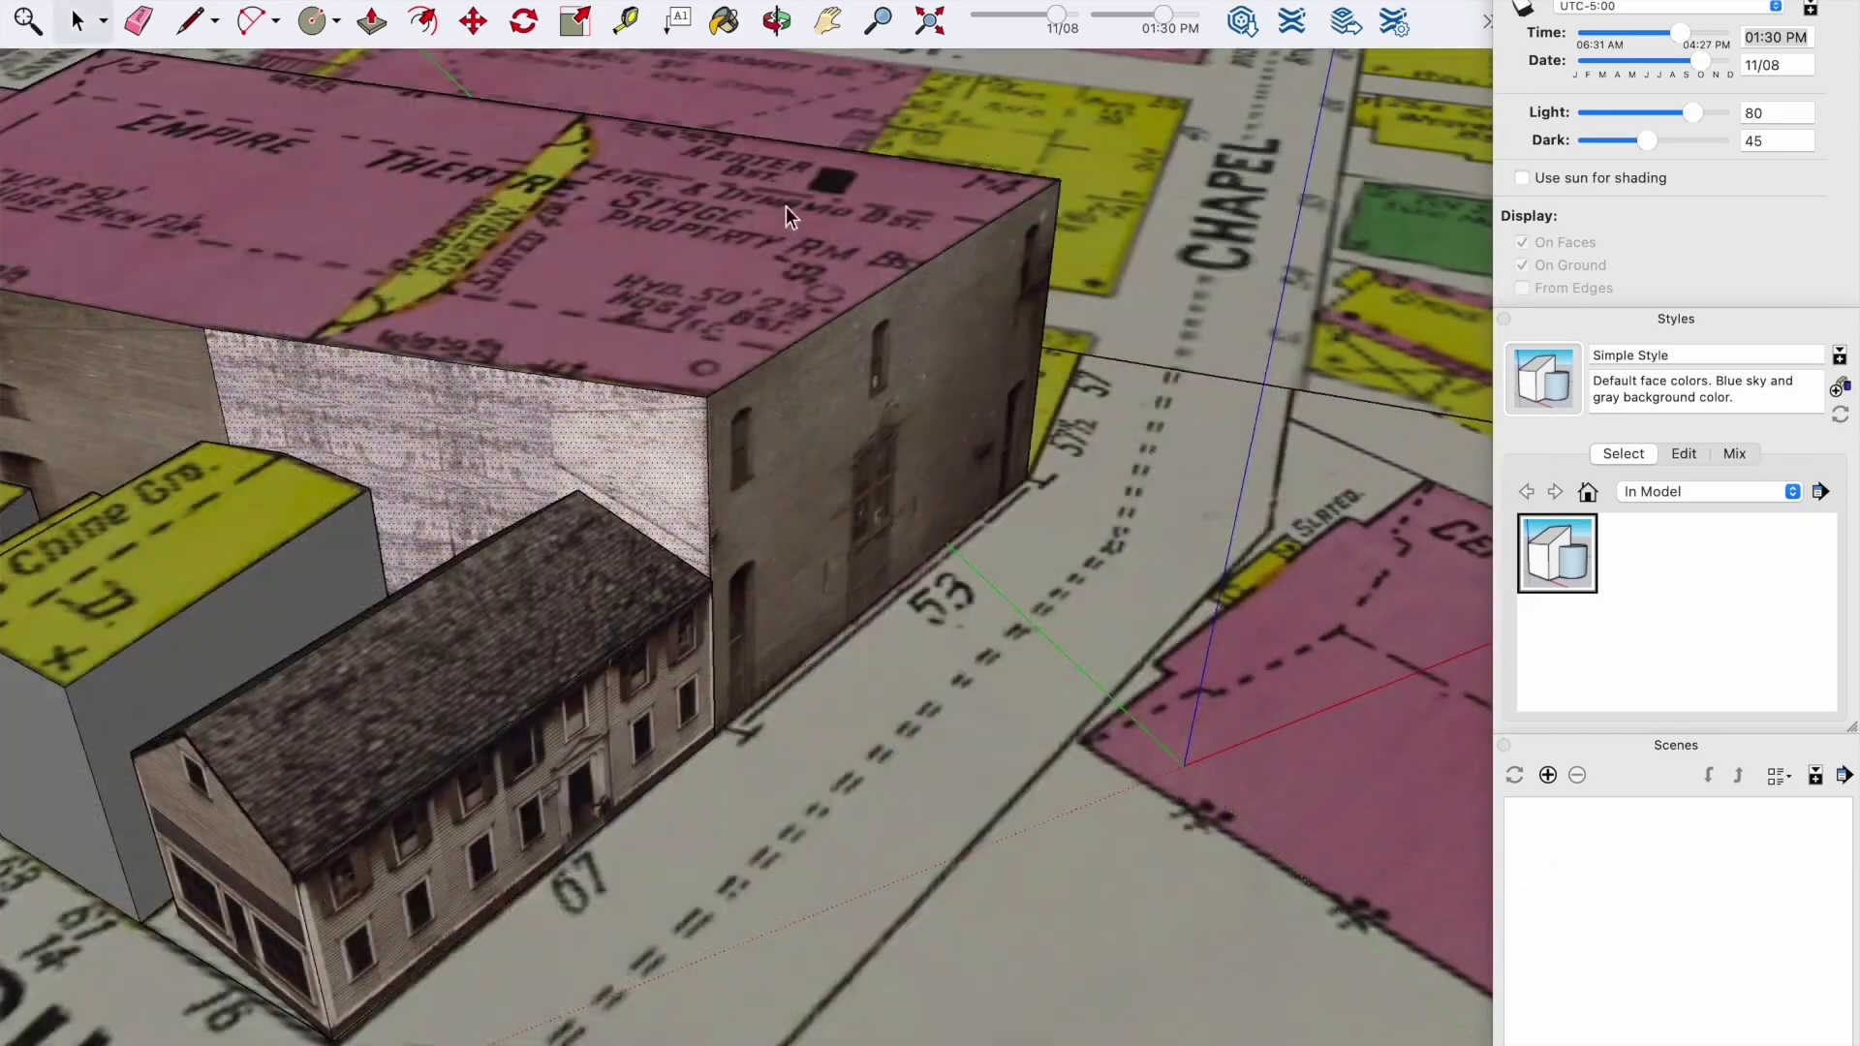
pyautogui.press('b')
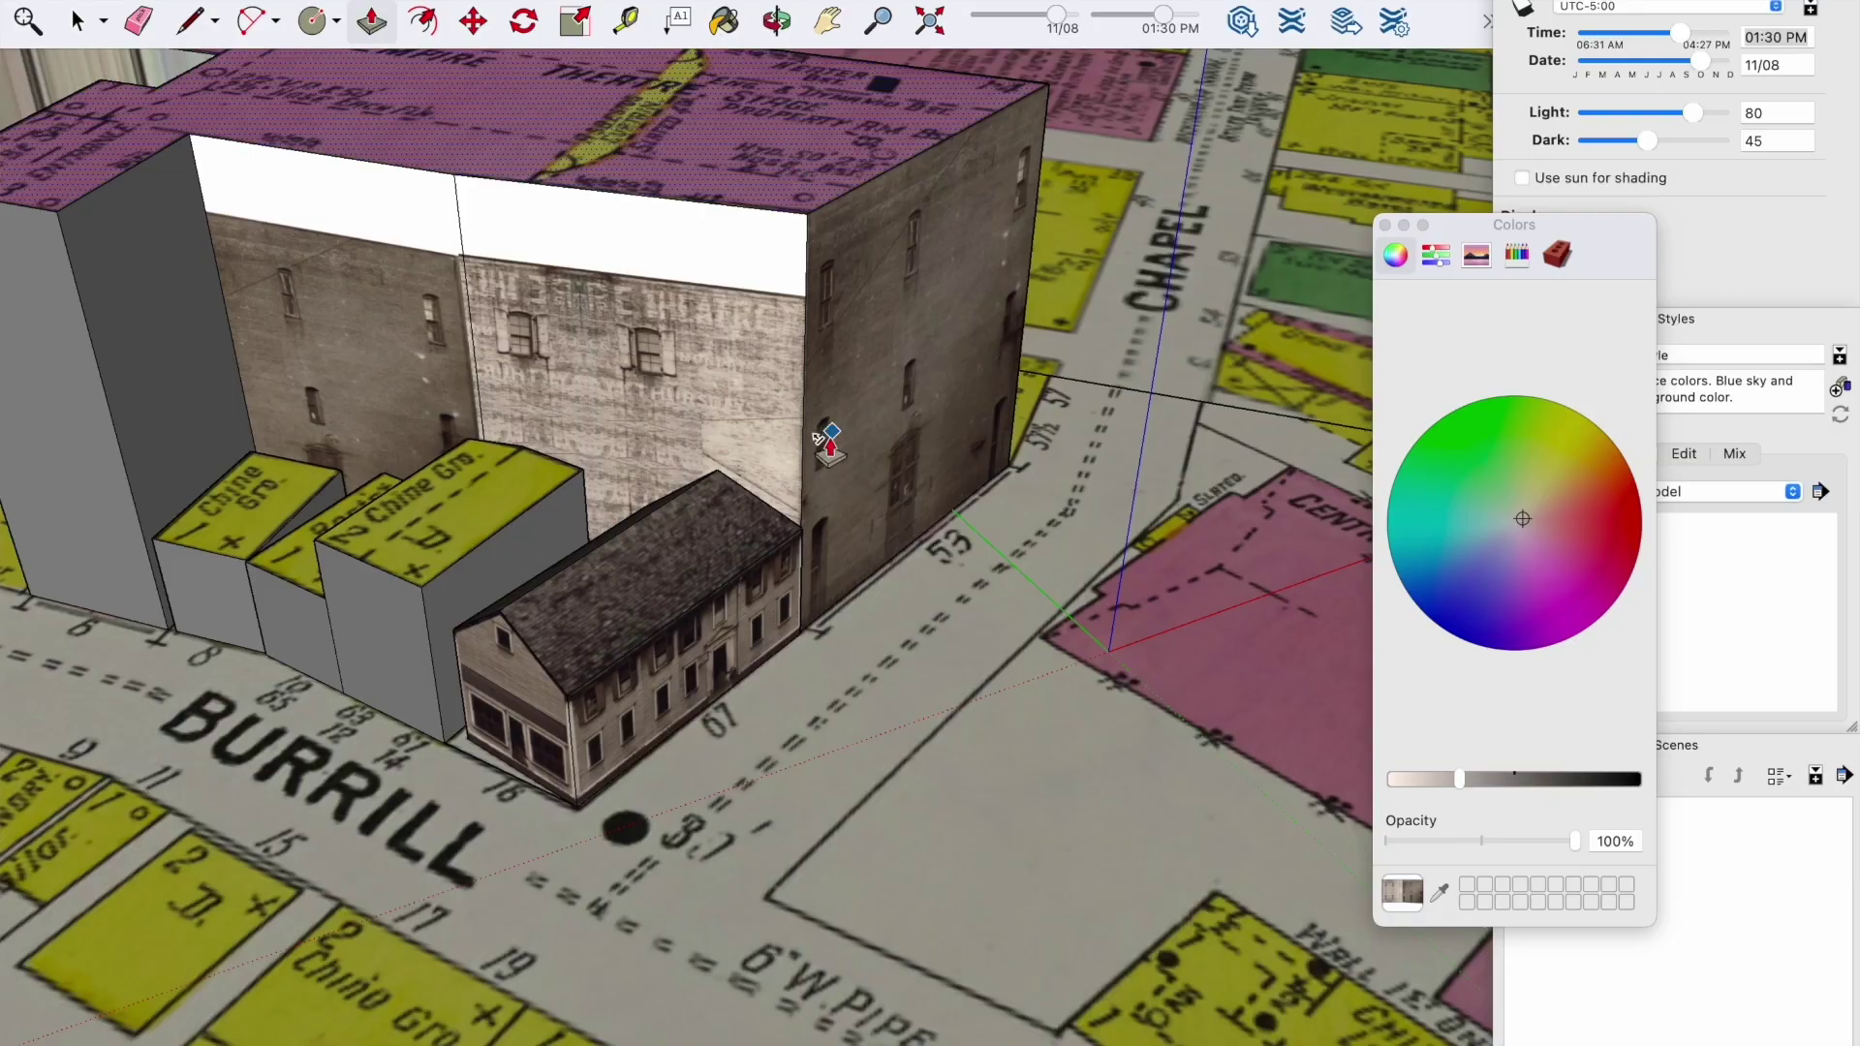
pyautogui.rightClick(710, 334)
# Step: Adjust the brick texture on the wall beside the house, then orbit to compare with the street photo
pyautogui.moveTo(750, 668)
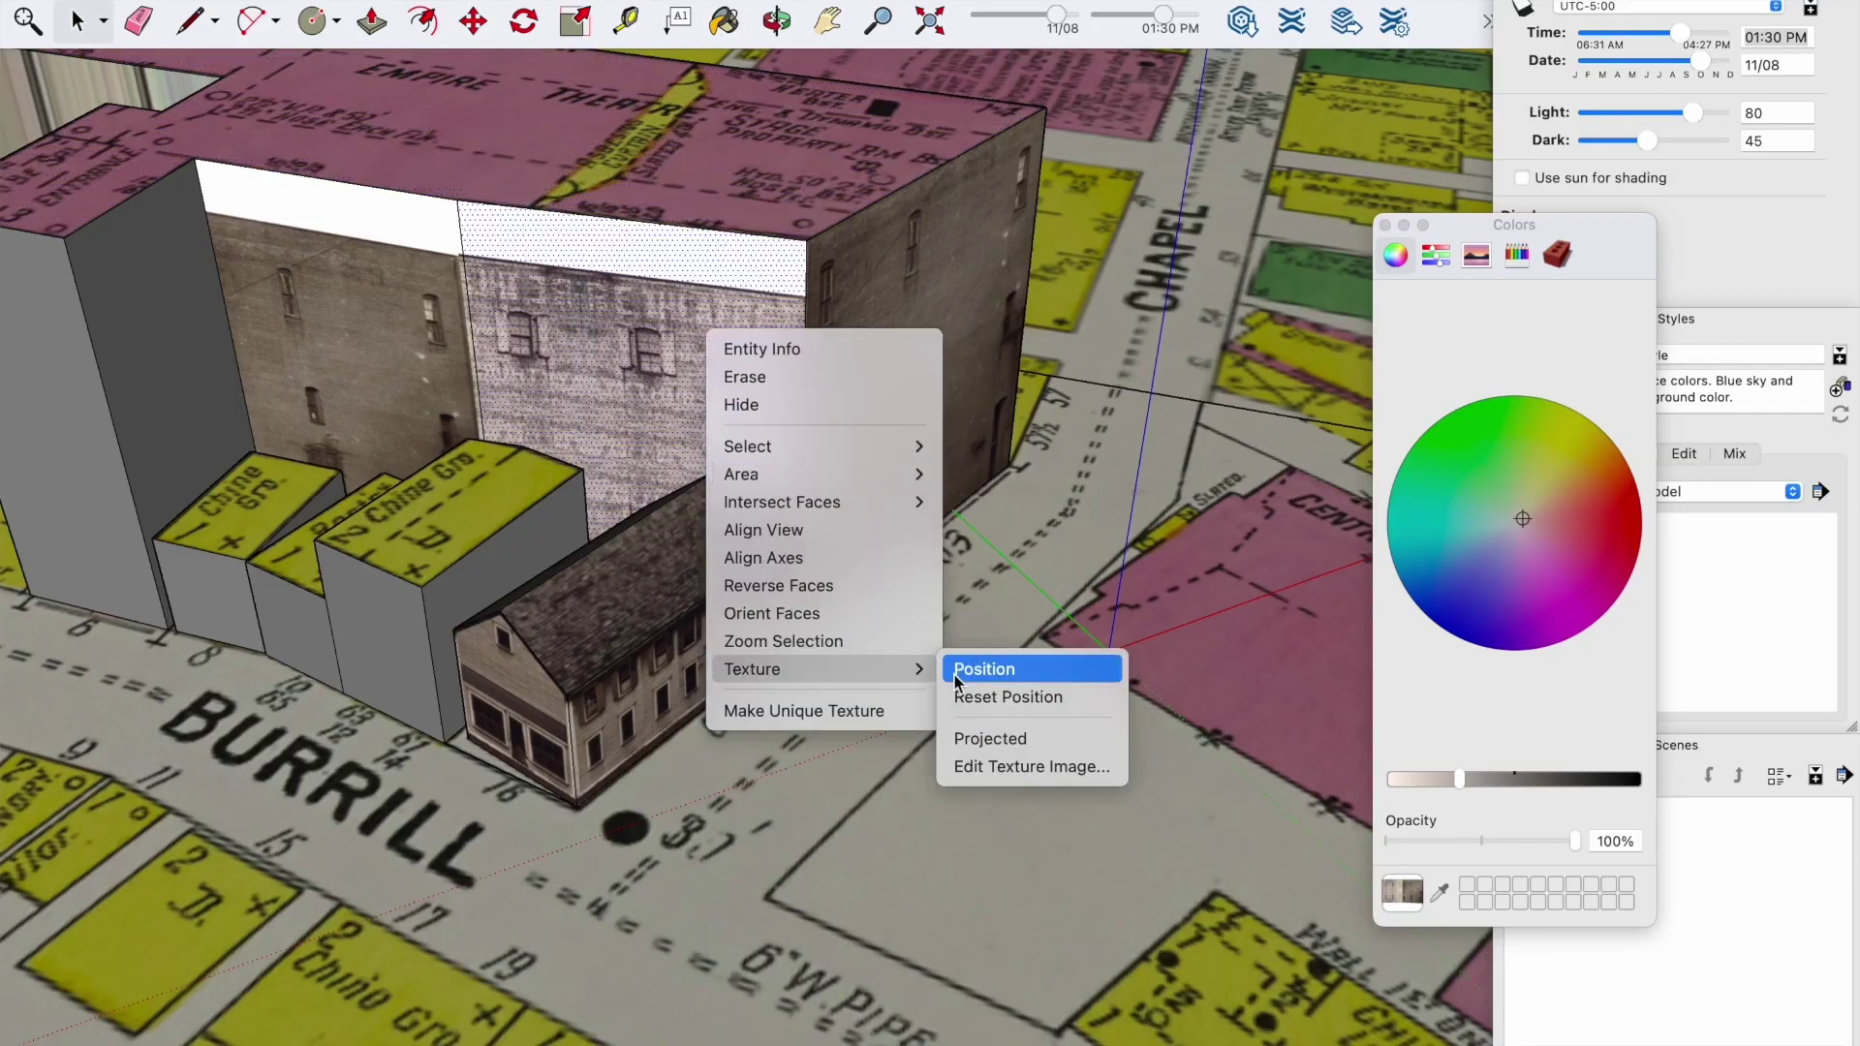
pyautogui.click(968, 668)
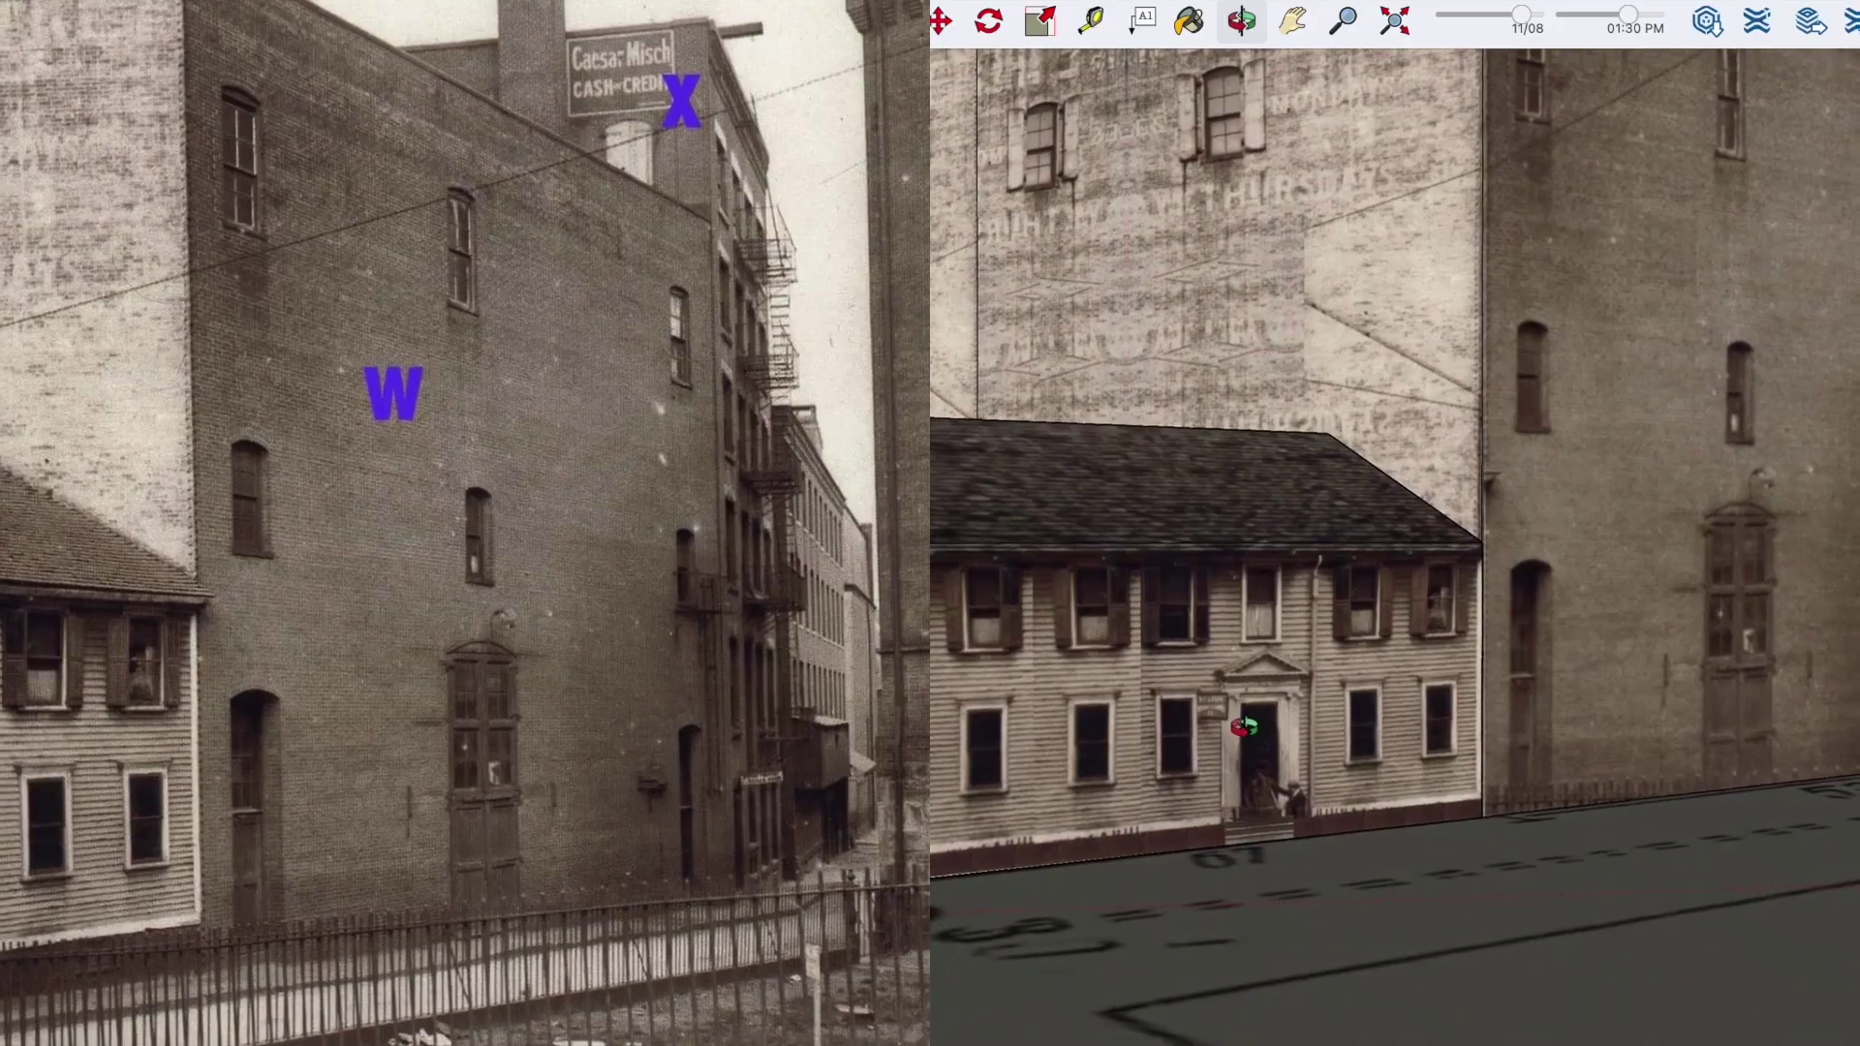
pyautogui.moveTo(1244, 726)
pyautogui.mouseDown()
pyautogui.moveTo(1491, 705)
pyautogui.moveTo(1204, 717)
pyautogui.mouseUp()
pyautogui.press('h')
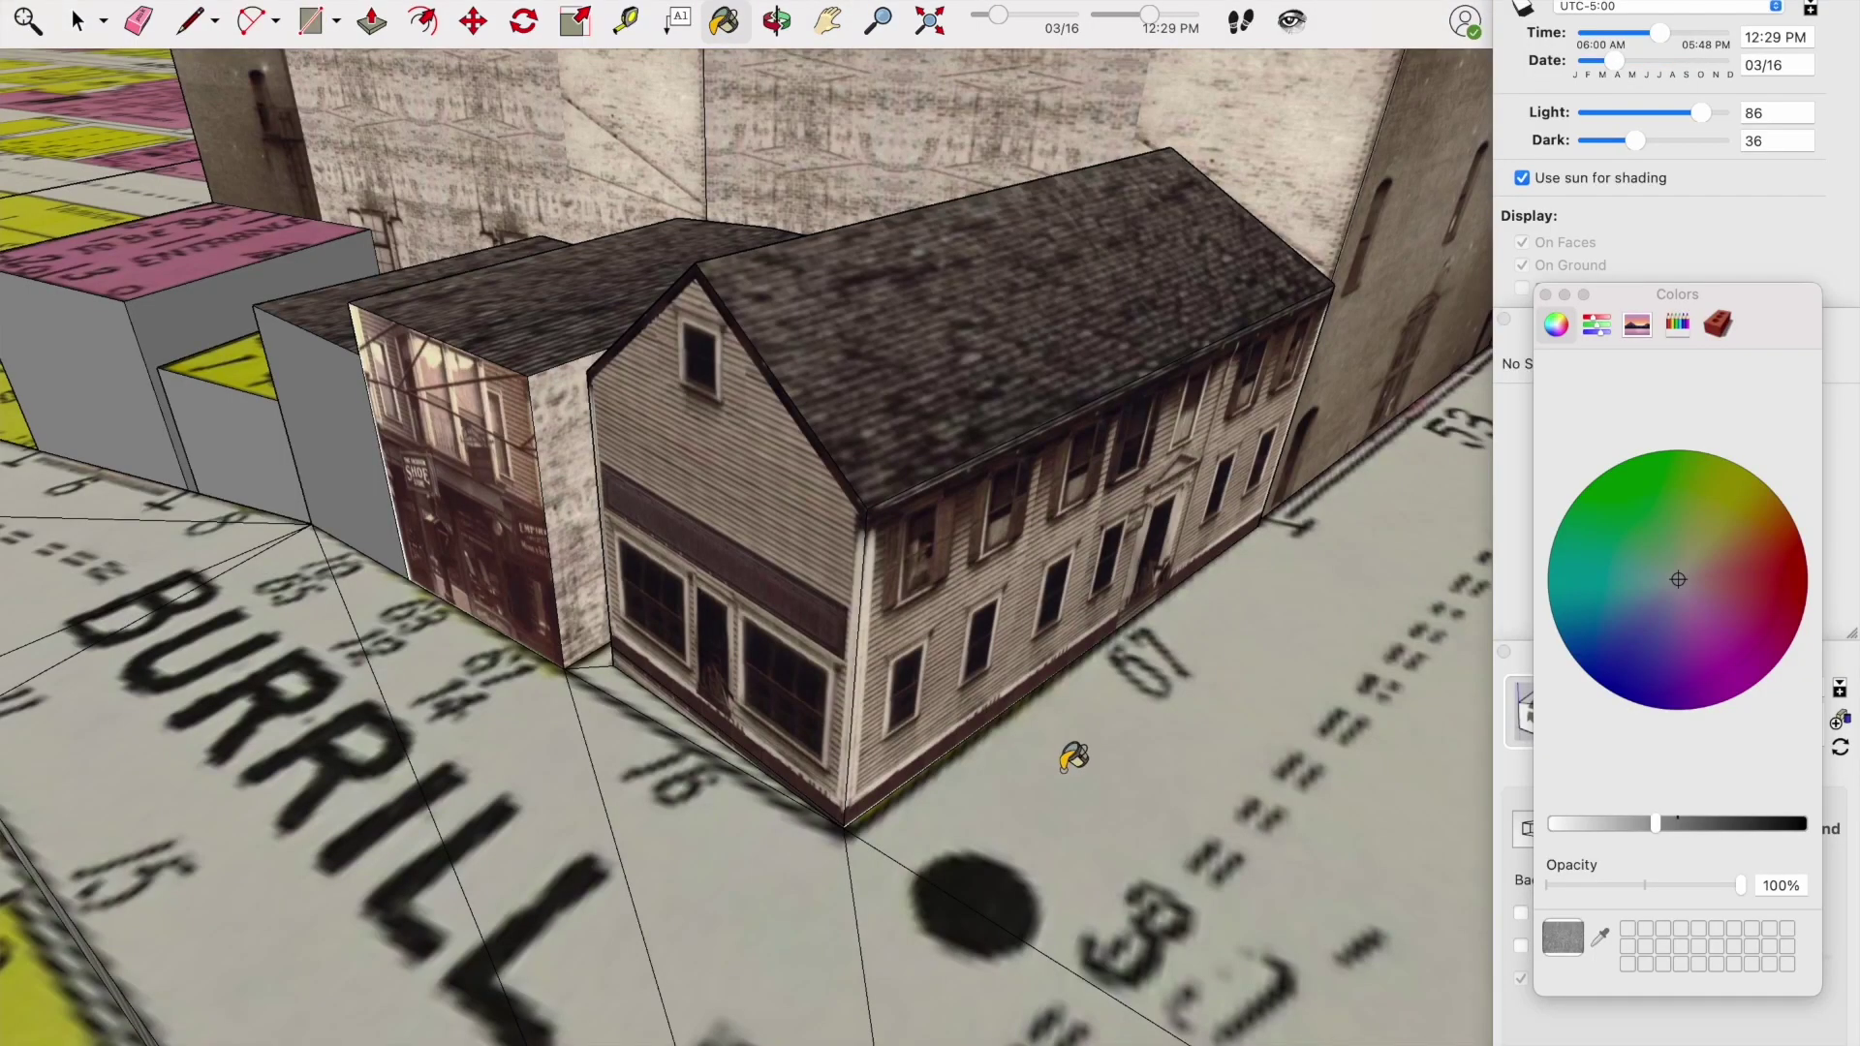
# Step: Pave the street and ground strips, including the BURRILL lettering, with grey asphalt
pyautogui.click(959, 857)
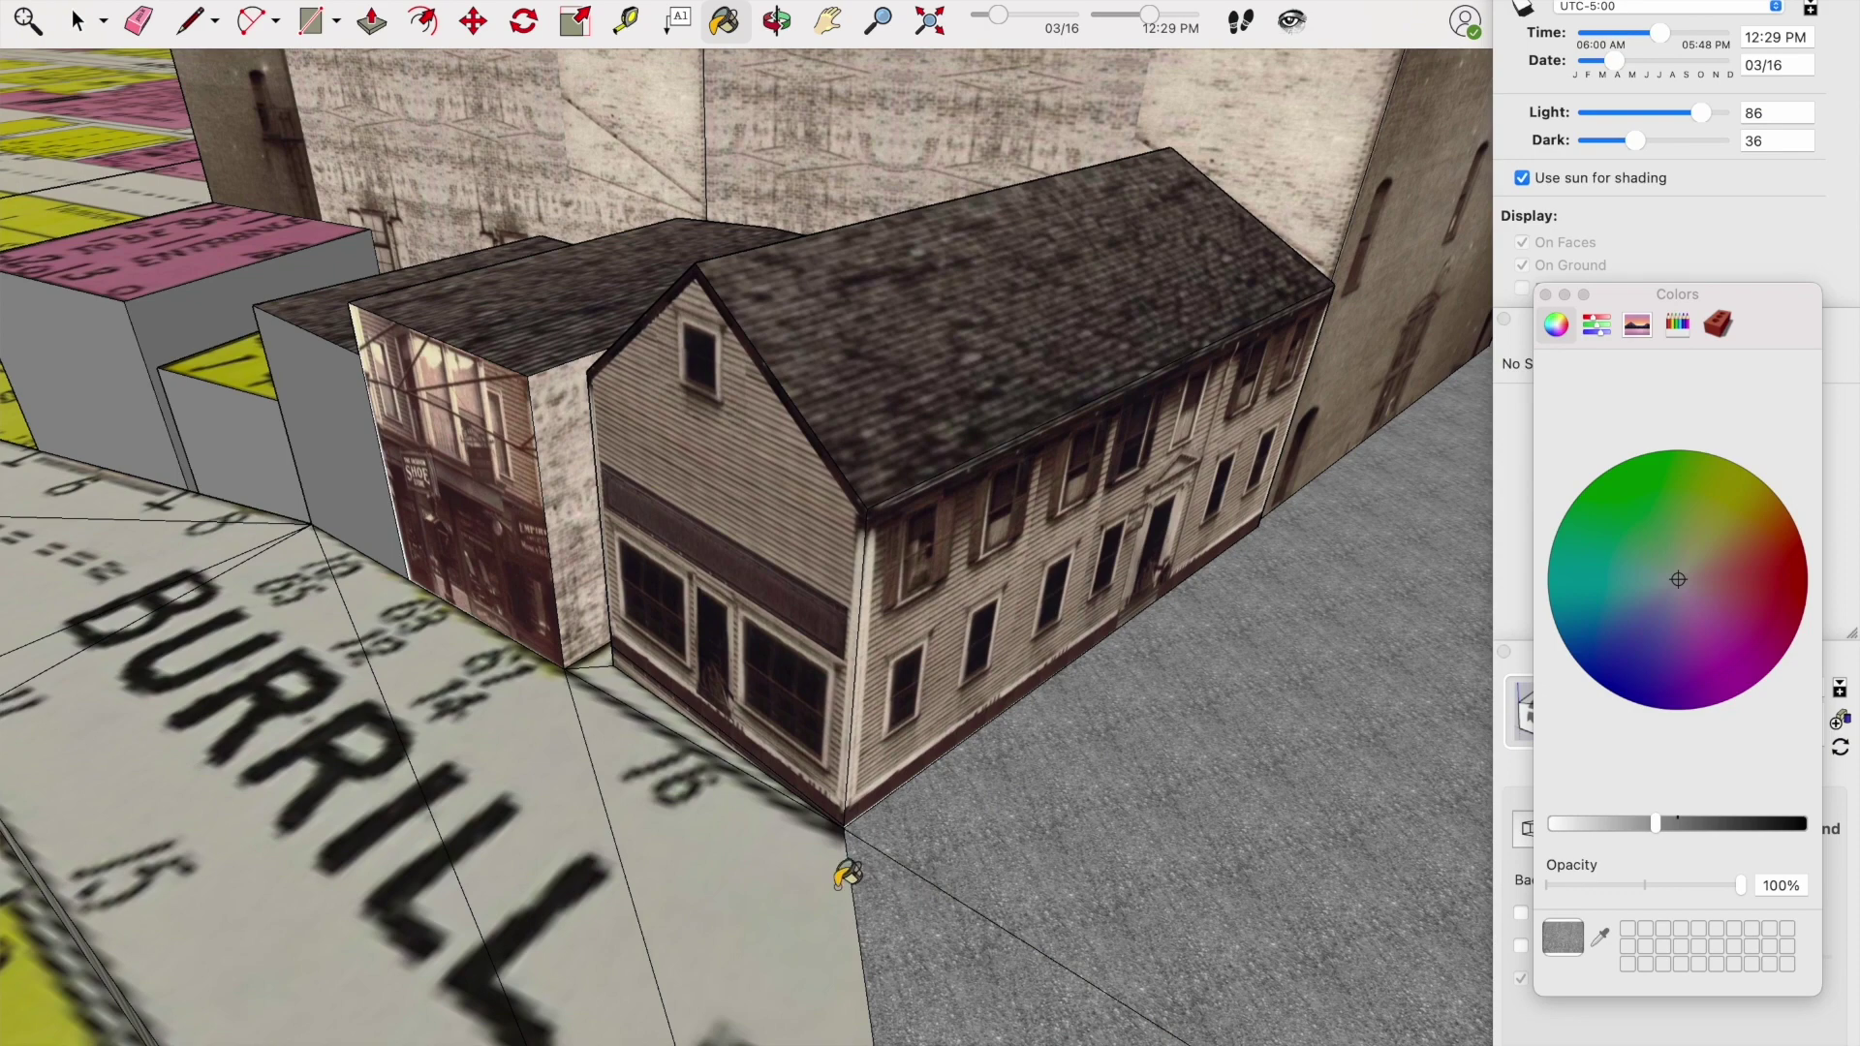
pyautogui.click(806, 862)
pyautogui.click(534, 766)
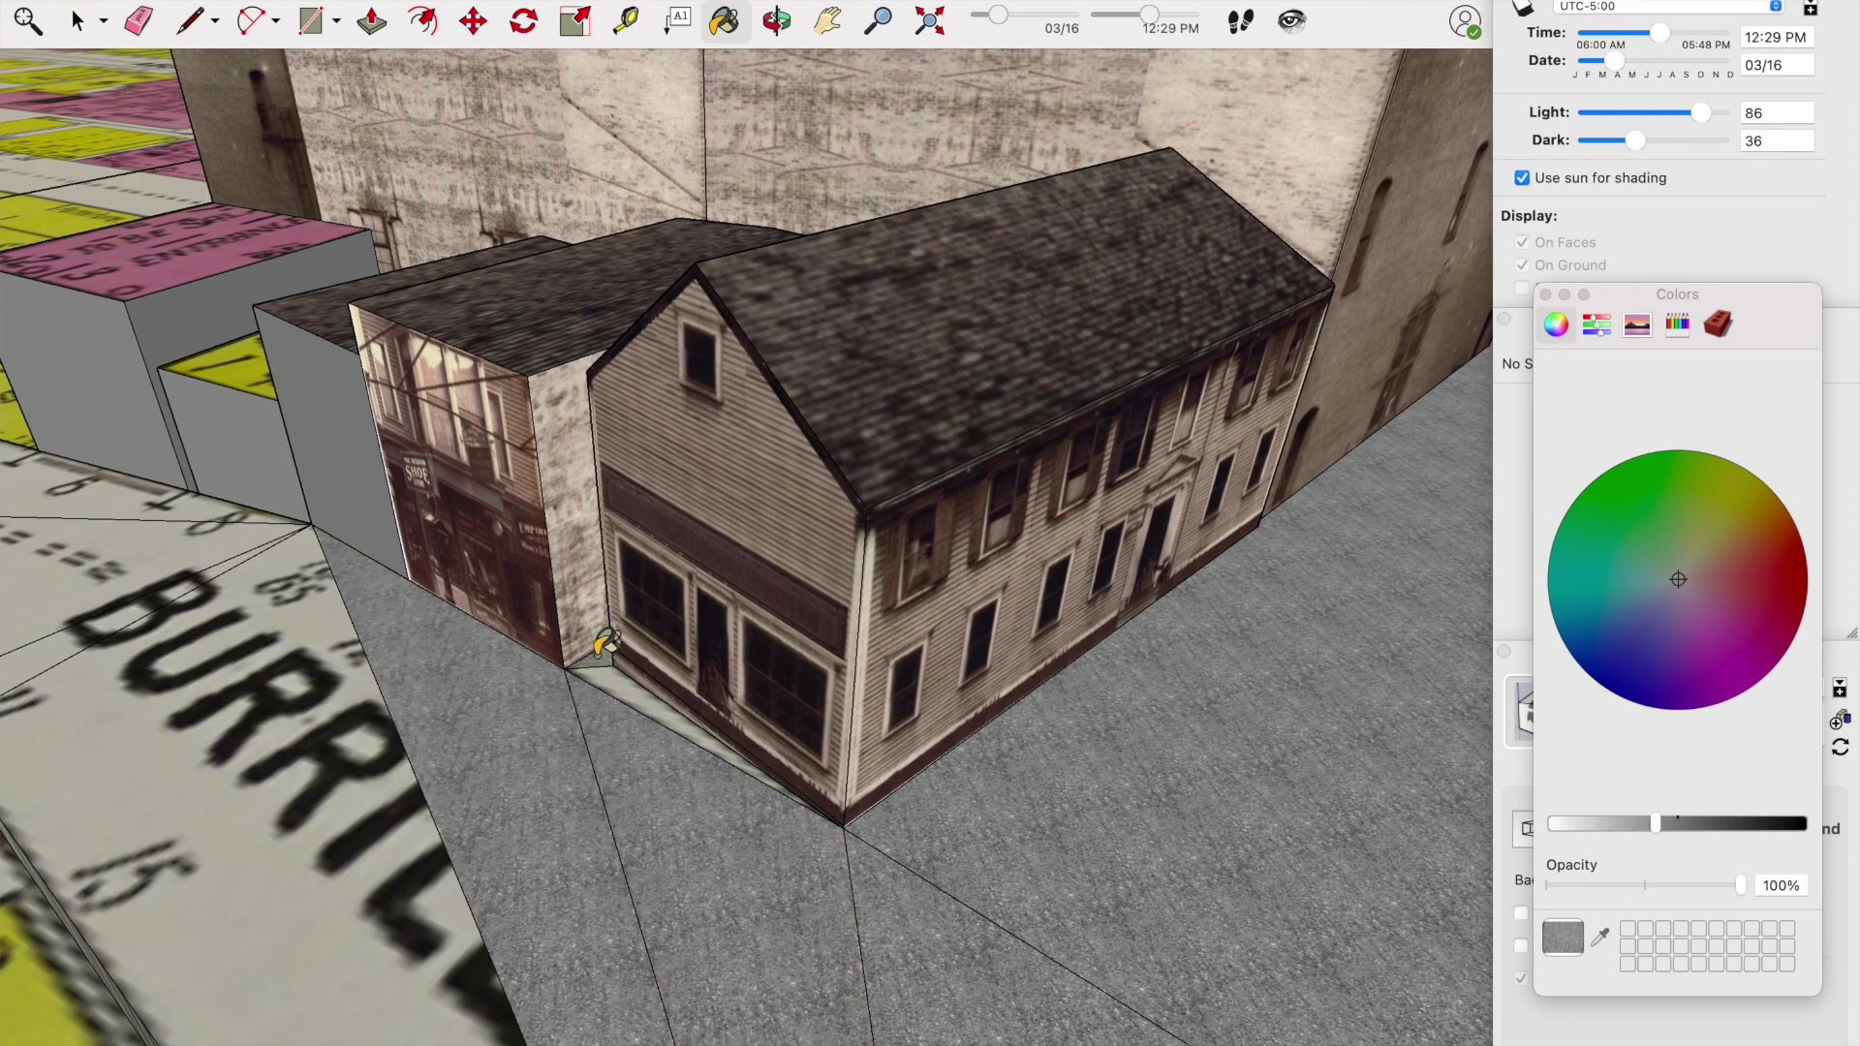
pyautogui.click(369, 683)
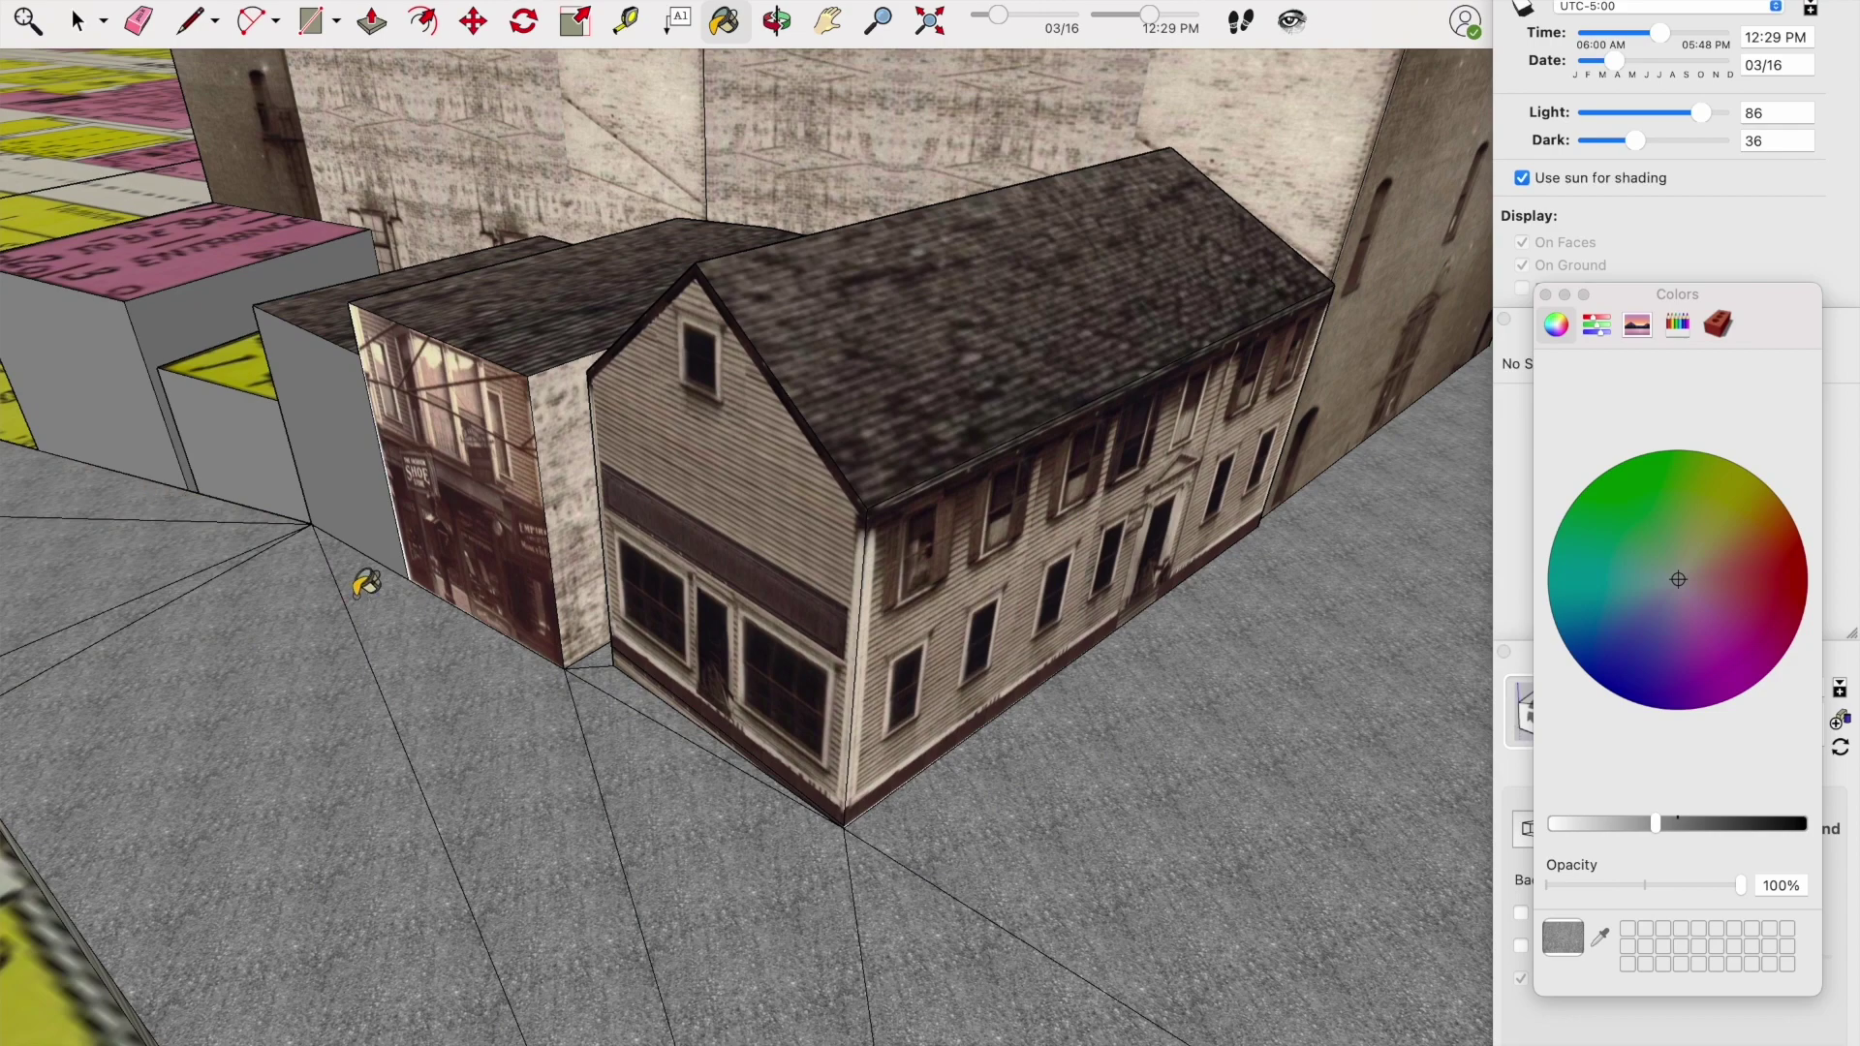
pyautogui.scroll(-10, 732, 732)
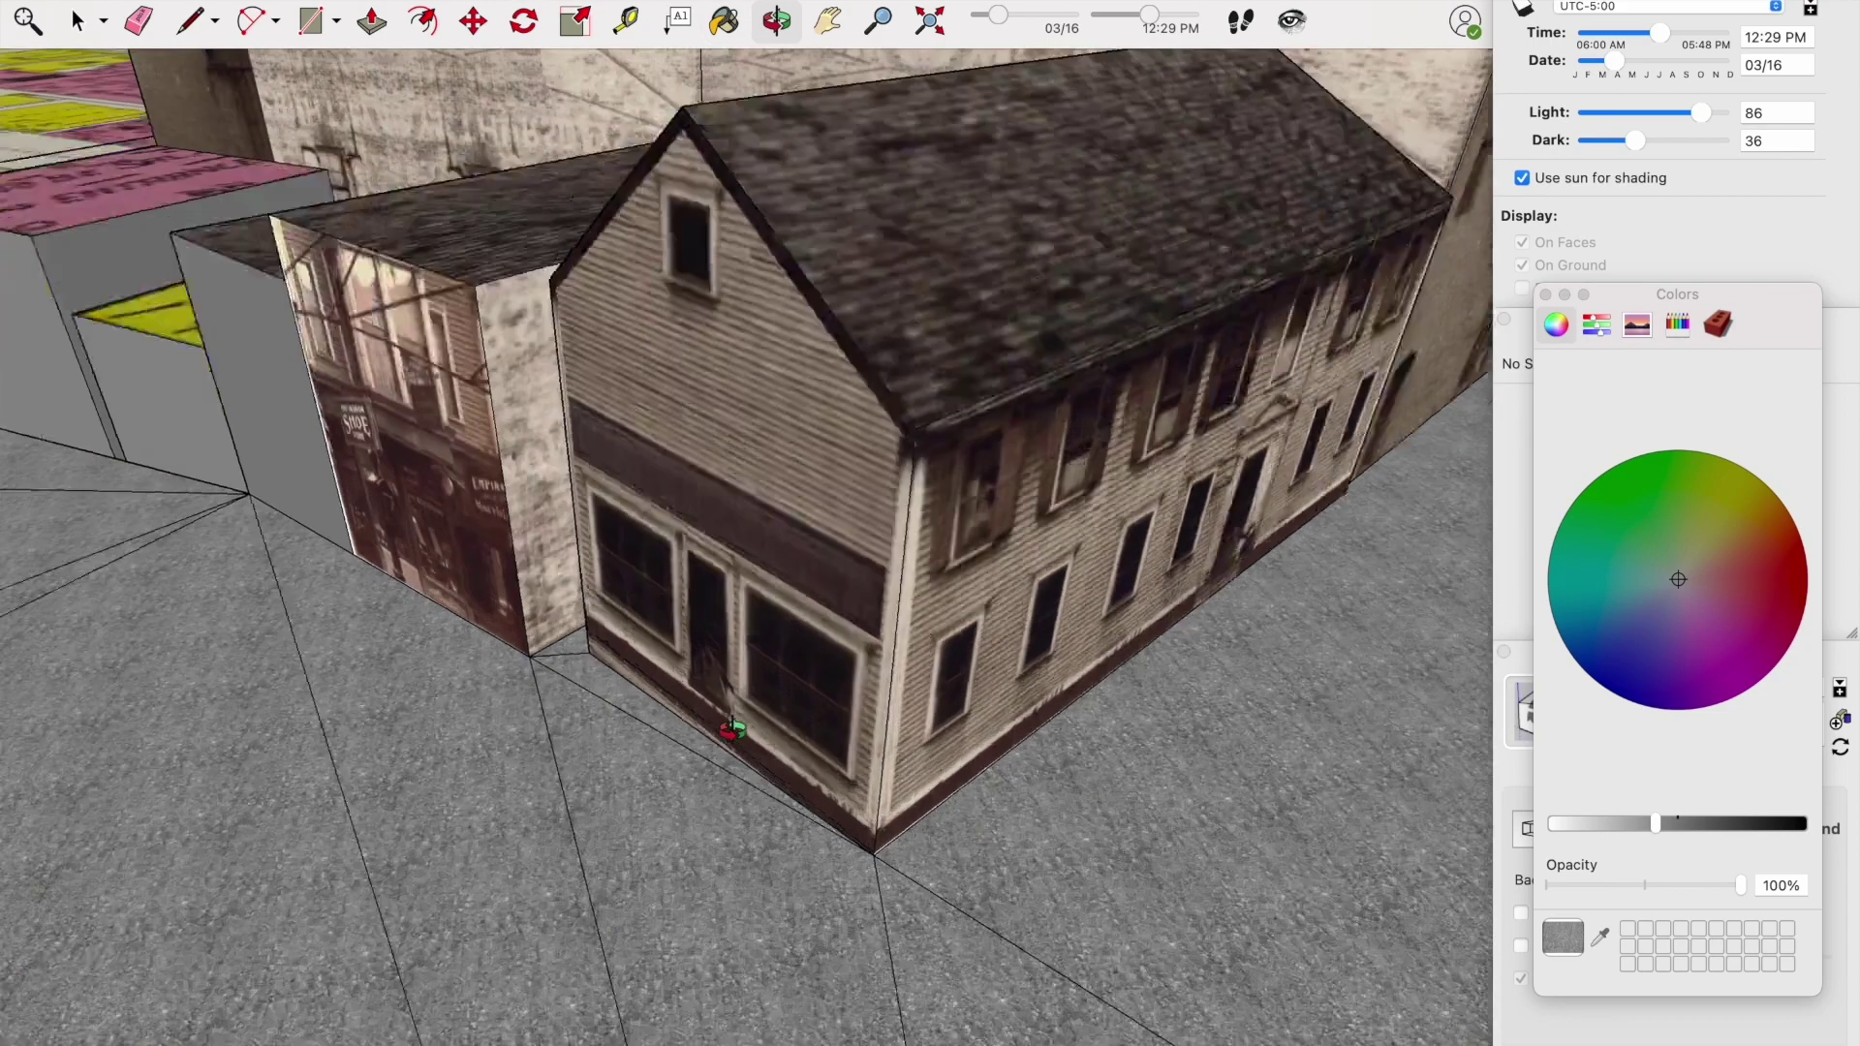
# Step: Orbit, pan and zoom around the street to view the shop front, pink brick building and tower
pyautogui.moveTo(772, 823); pyautogui.dragTo(718, 476, button='middle')
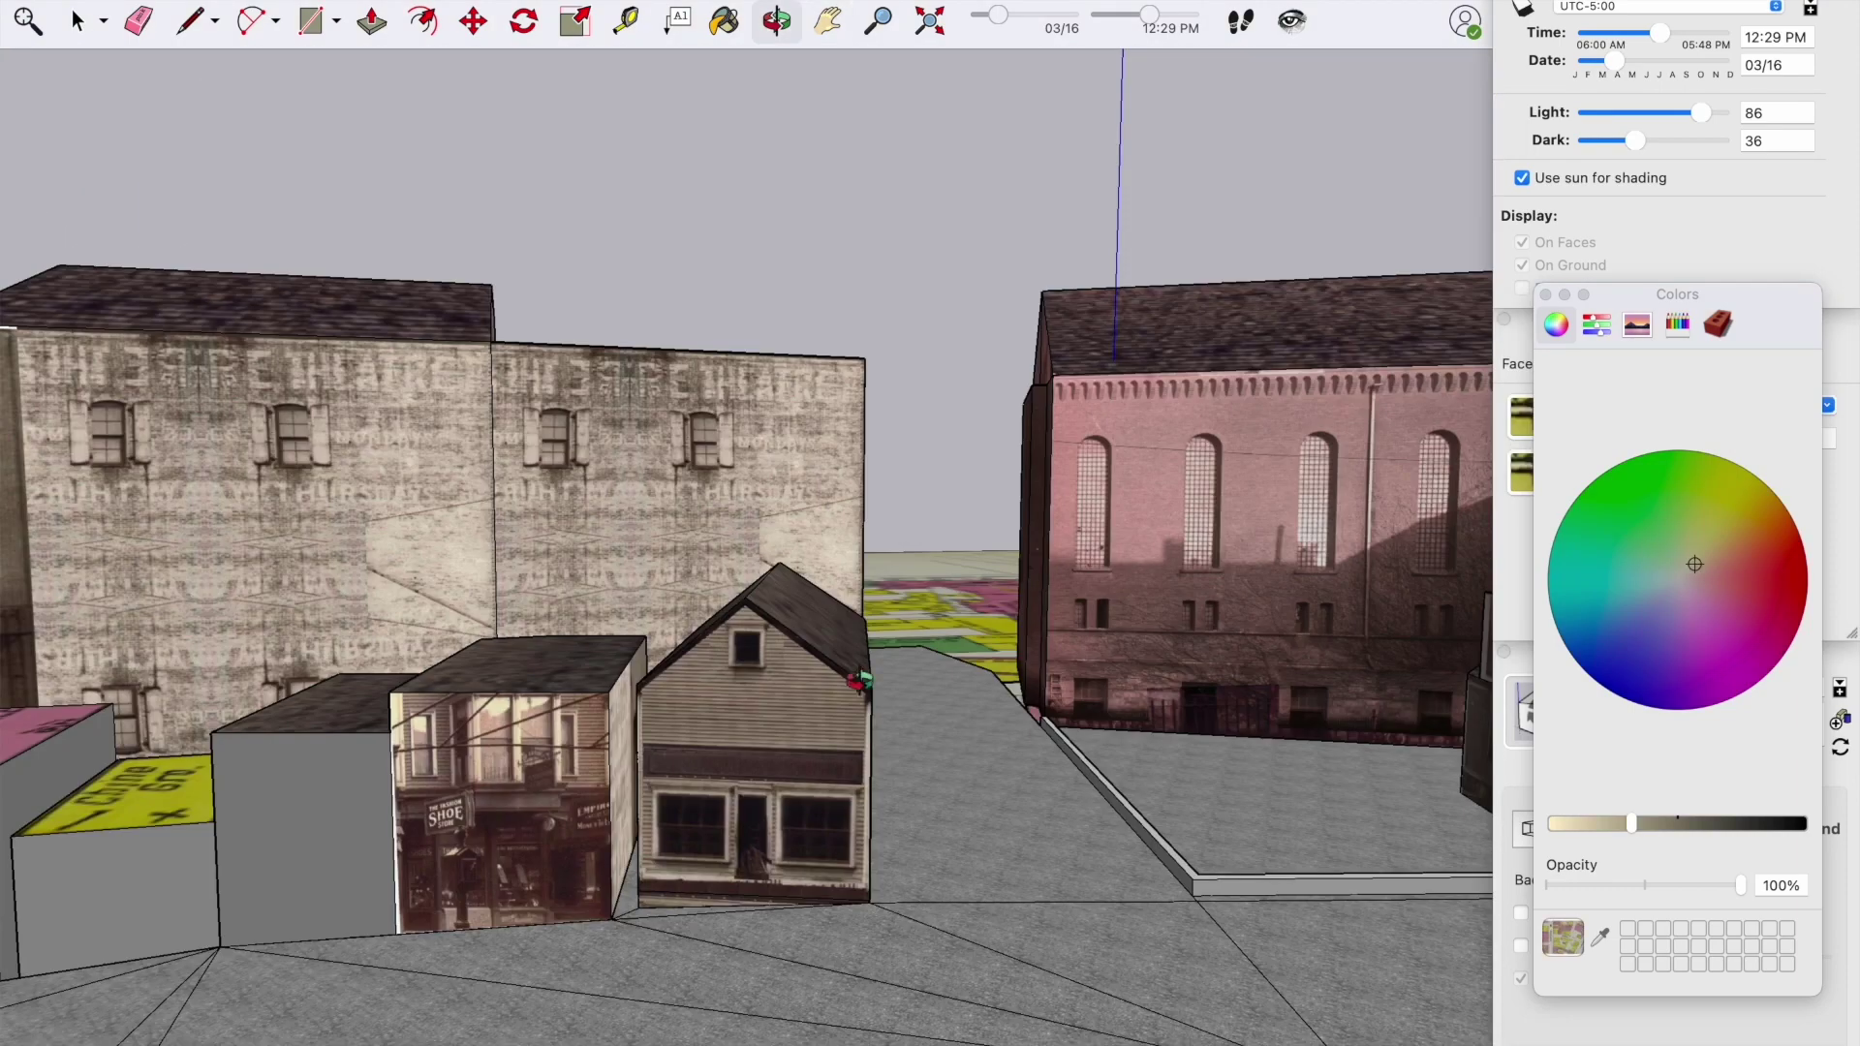
pyautogui.moveTo(857, 681); pyautogui.dragTo(1024, 738)
pyautogui.keyDown('shift'); pyautogui.moveTo(1101, 687); pyautogui.dragTo(1007, 736, button='middle'); pyautogui.keyUp('shift')
pyautogui.scroll(6, 948, 905)
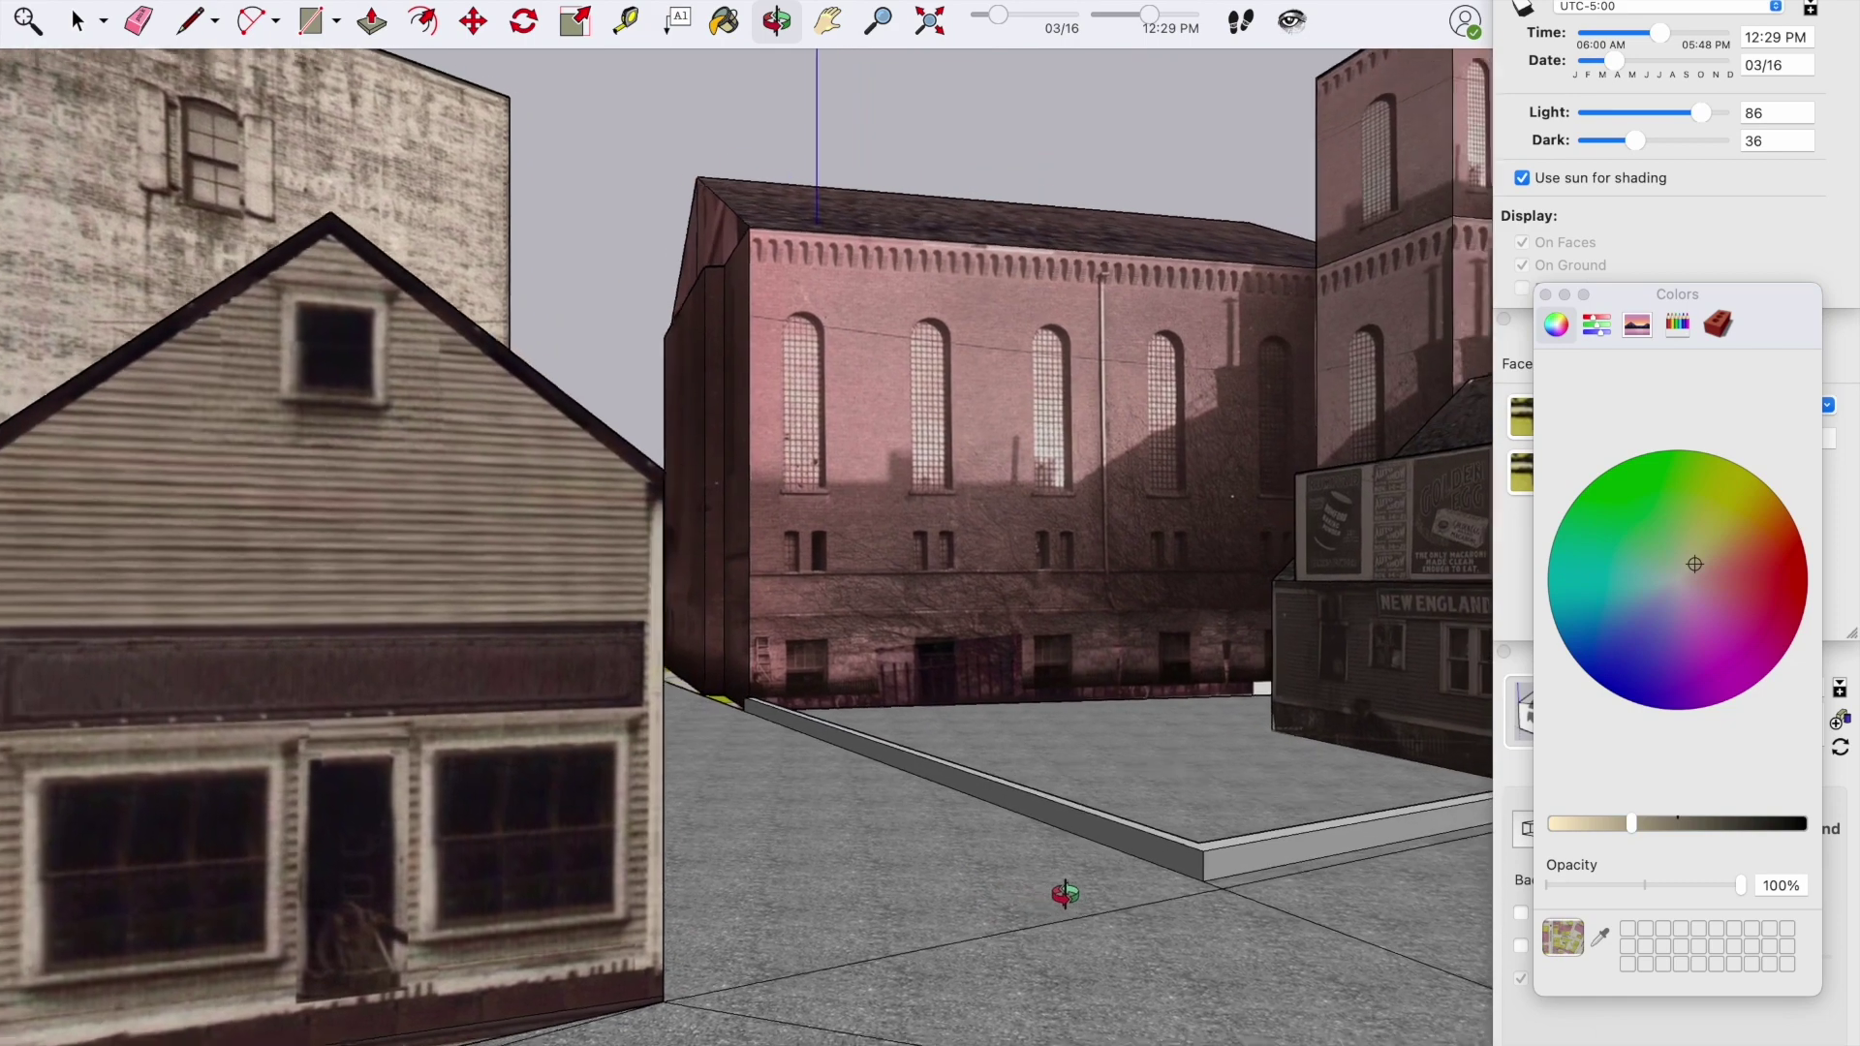
pyautogui.moveTo(1064, 893); pyautogui.dragTo(1110, 849)
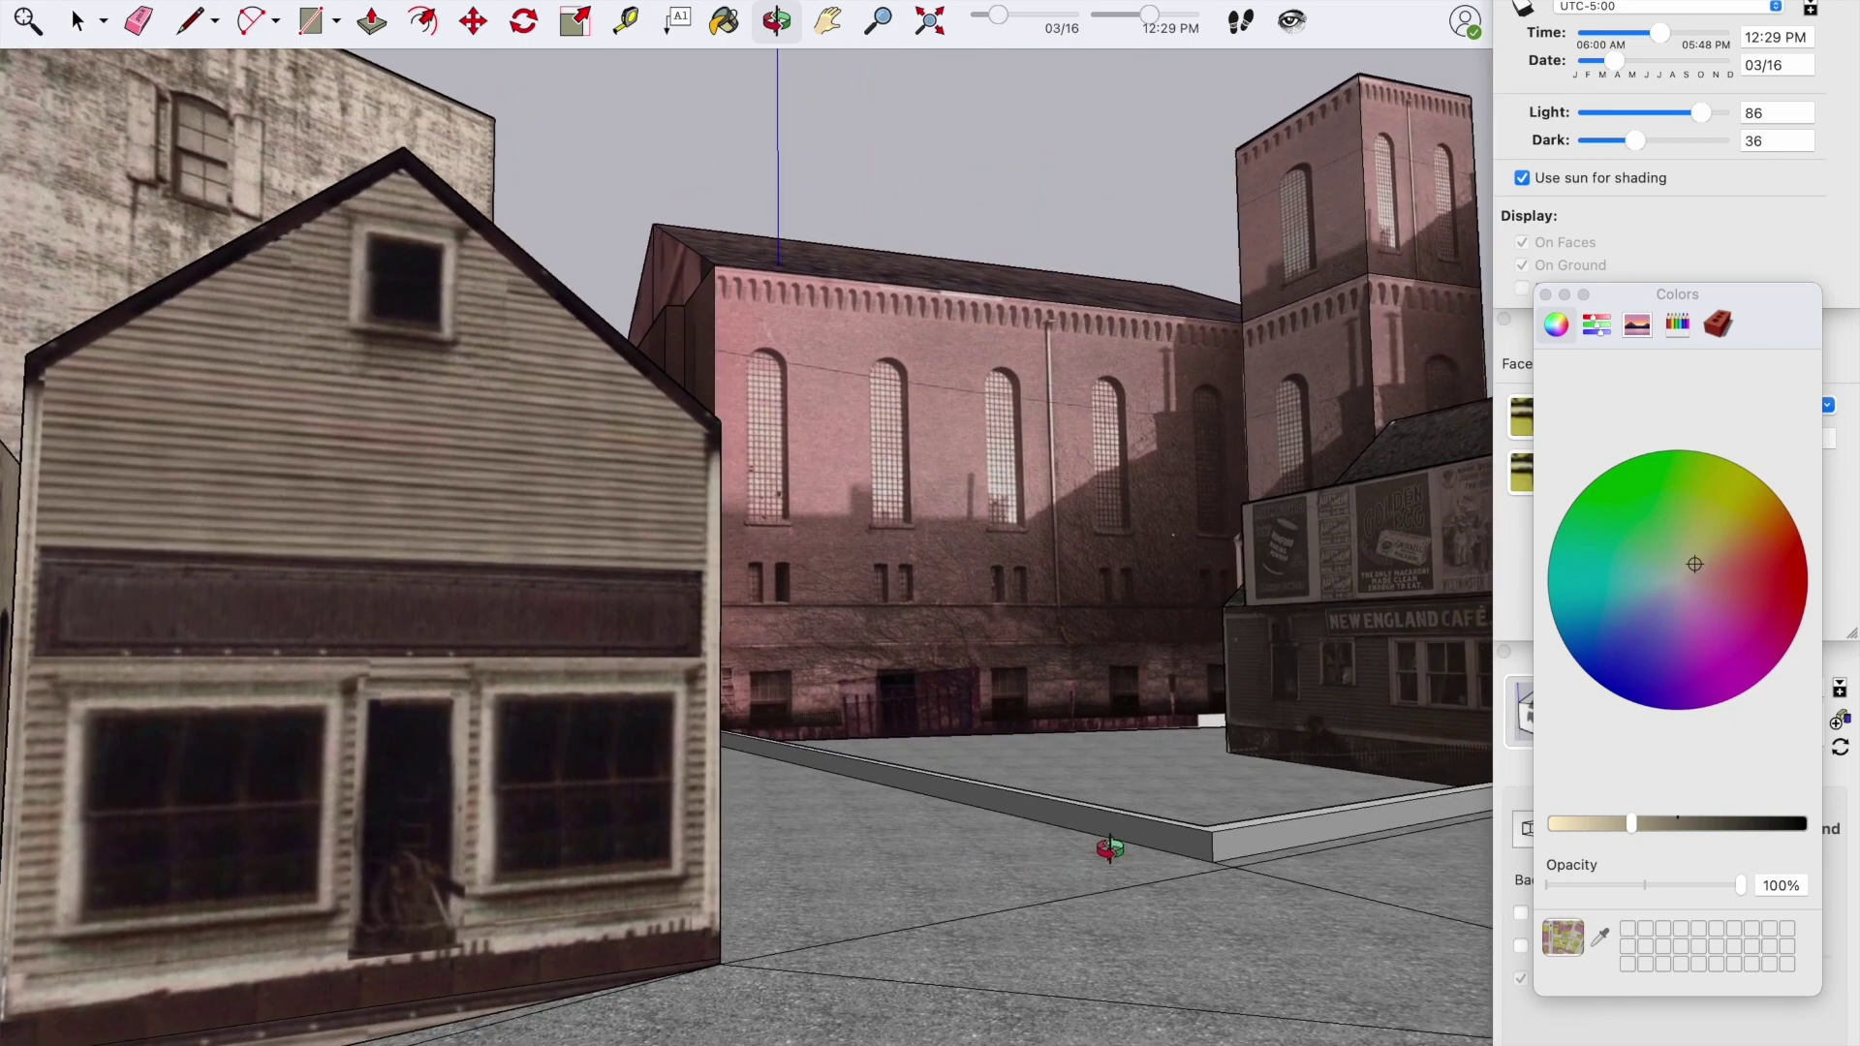
pyautogui.scroll(-3, 1109, 849)
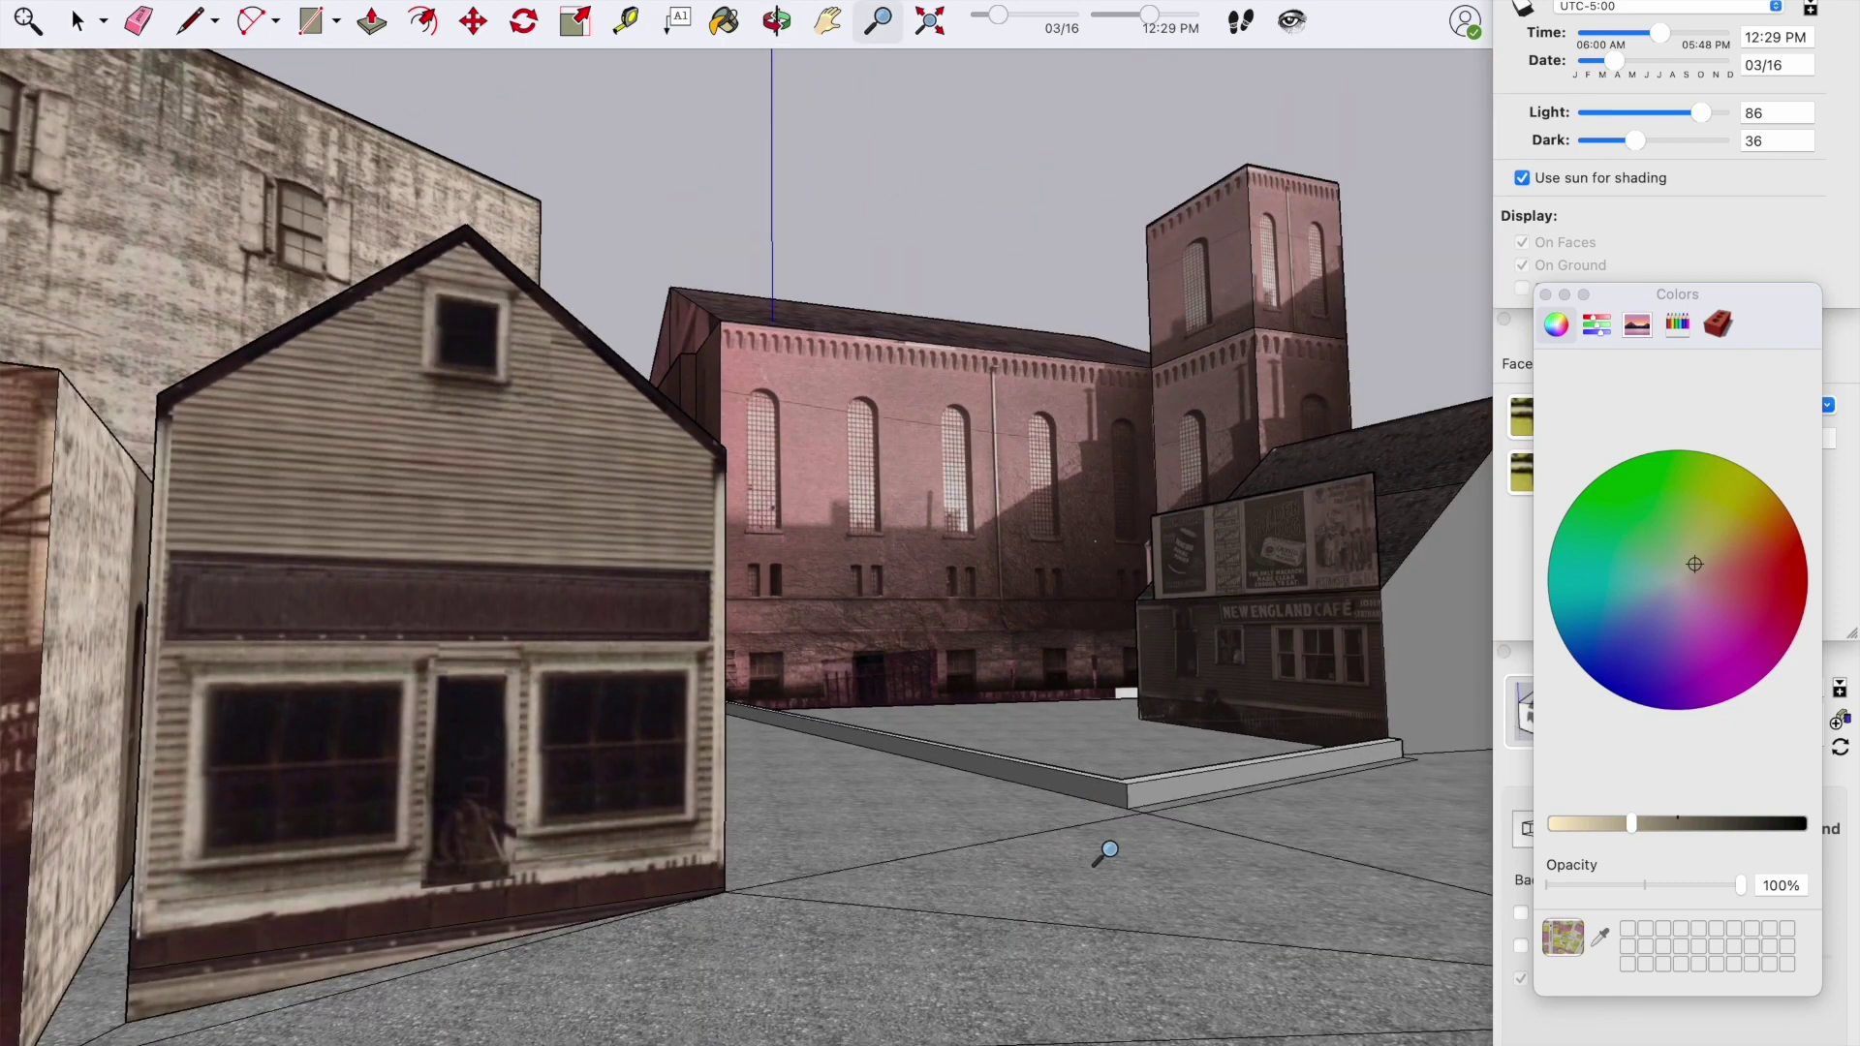
pyautogui.scroll(-2, 843, 736)
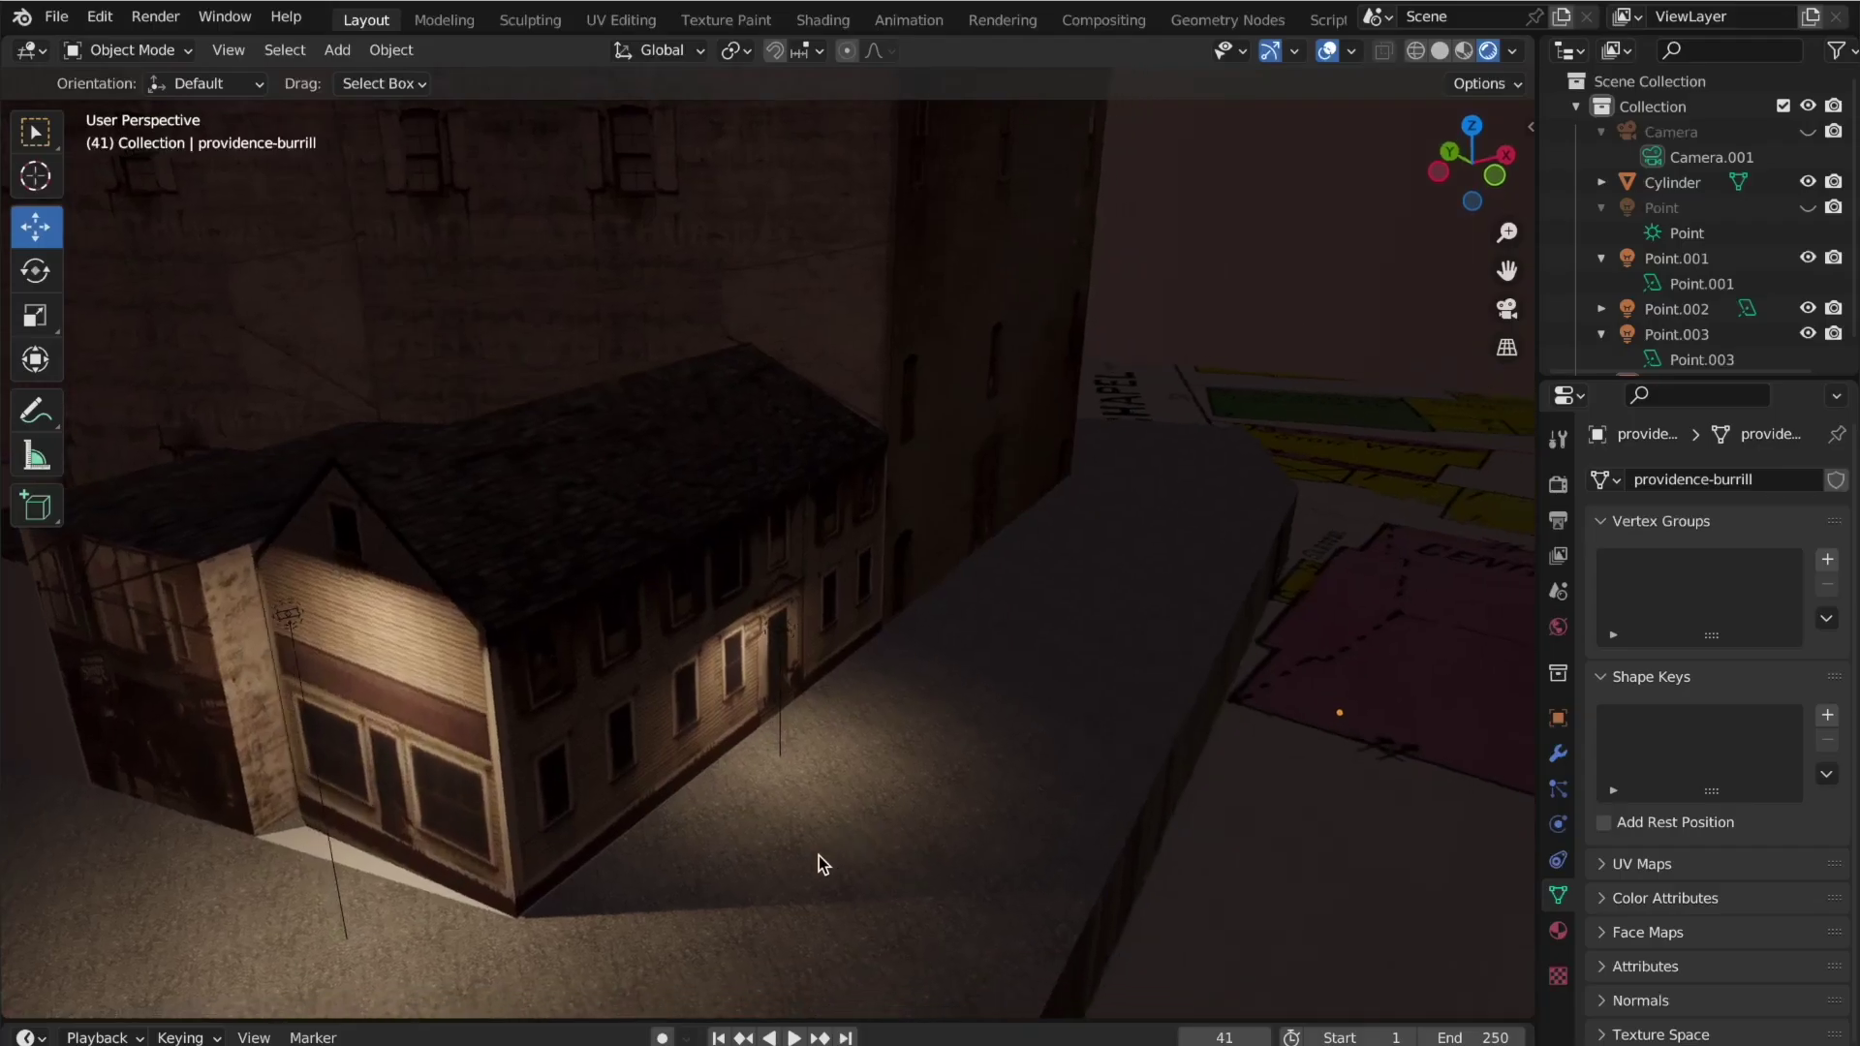
pyautogui.scroll(5, 818, 856)
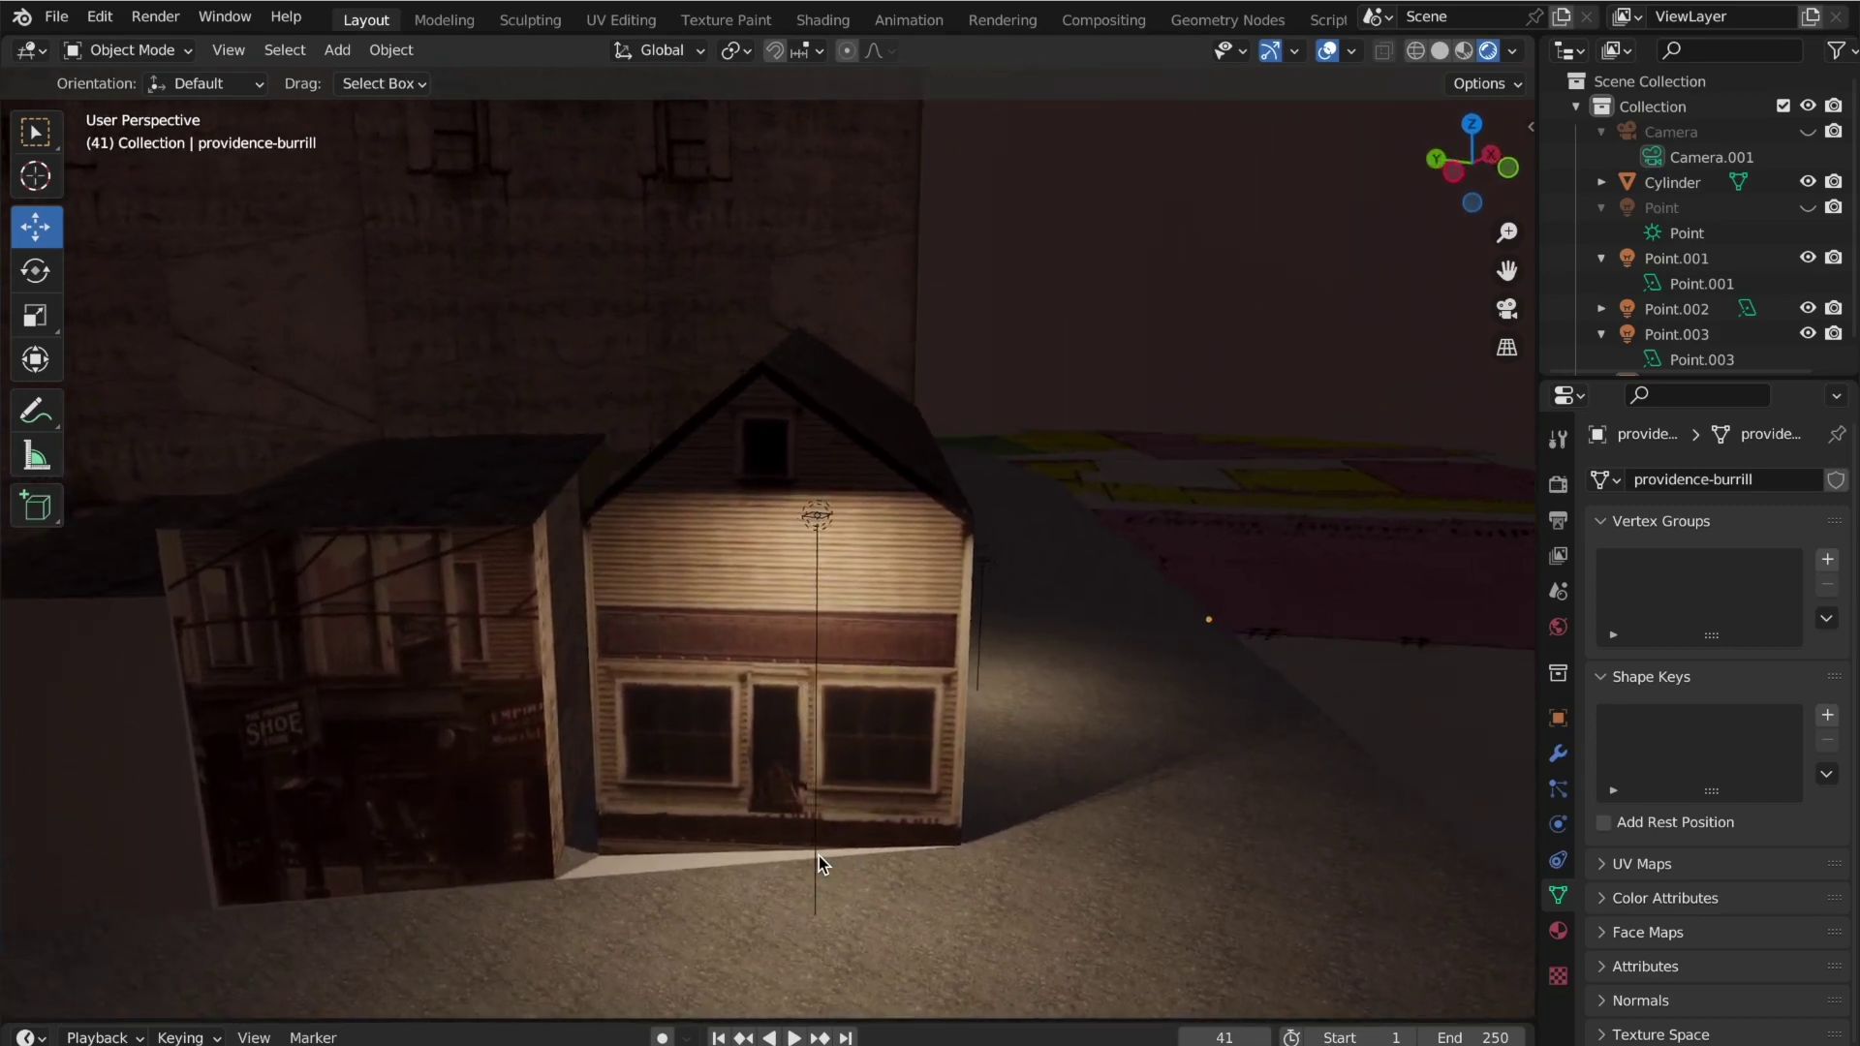
# Step: Scroll around the Blender viewport to look over the lit Providence street model
pyautogui.hscroll(-5, 817, 857)
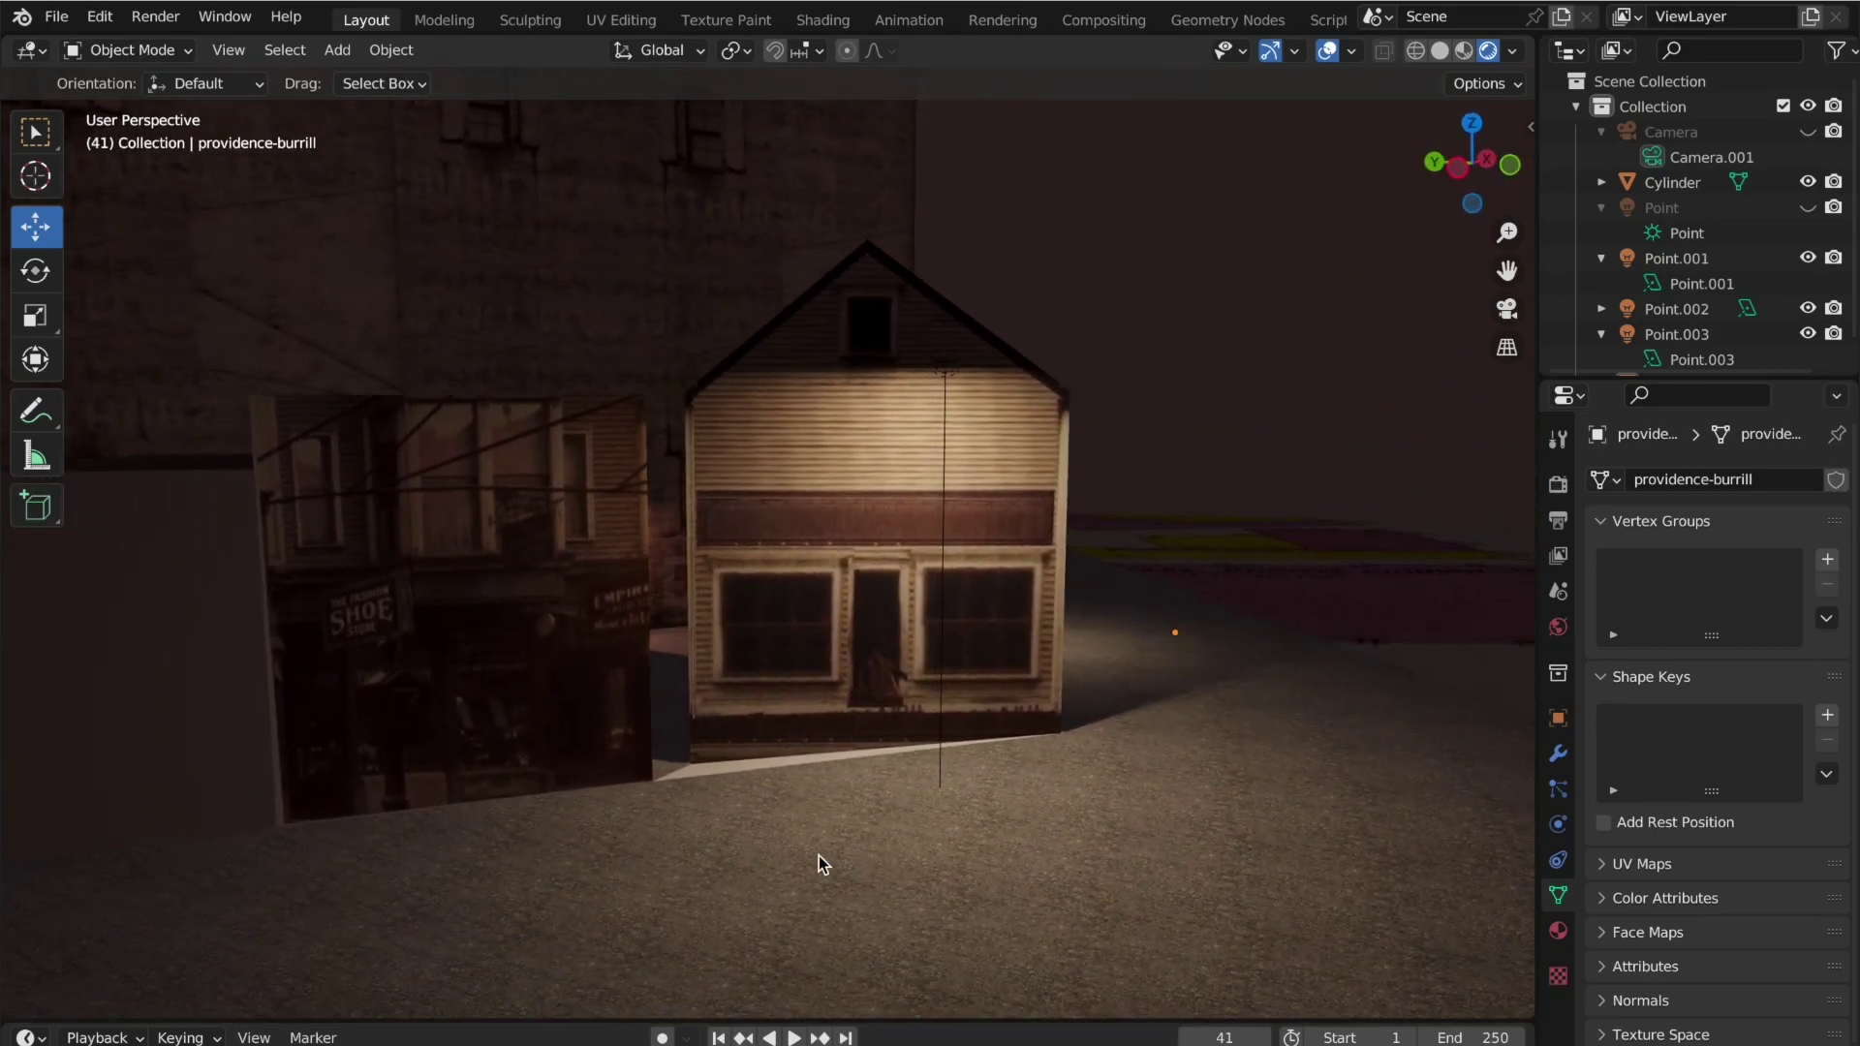
pyautogui.scroll(5, 688, 831)
pyautogui.scroll(5, 687, 831)
pyautogui.hscroll(10, 687, 831)
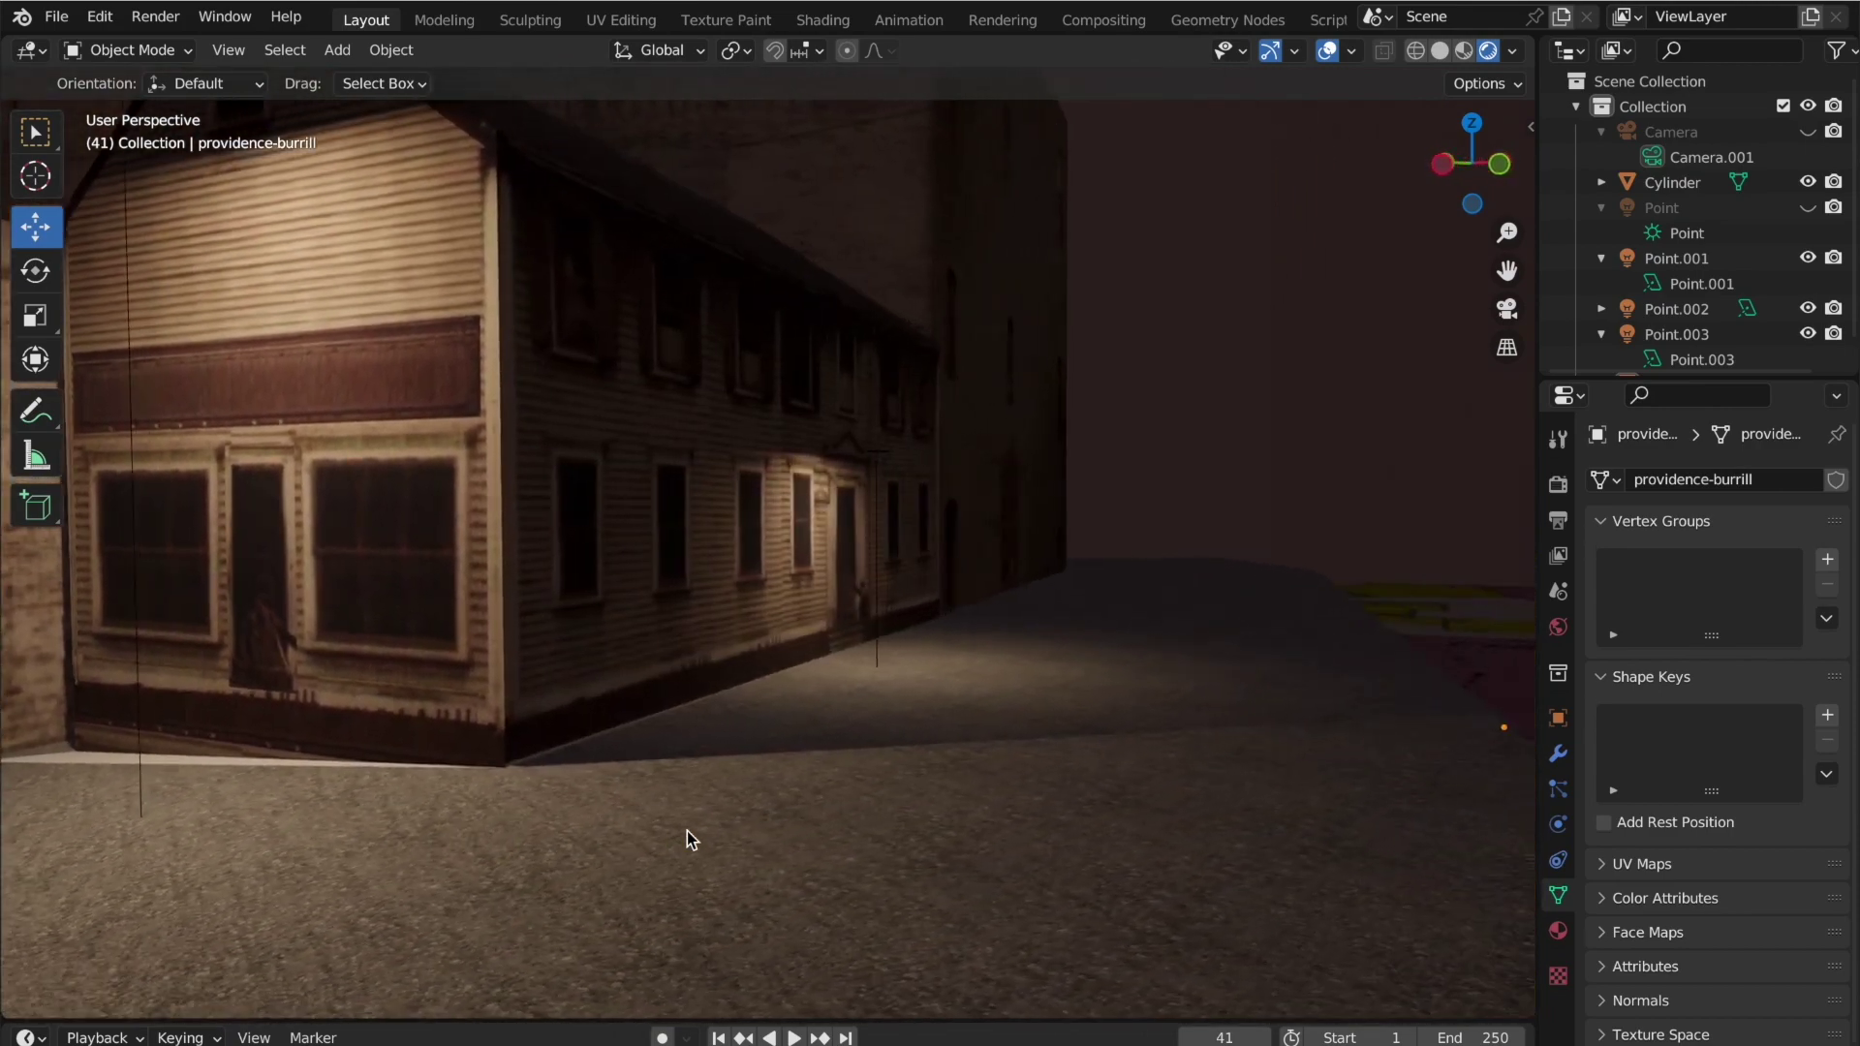
pyautogui.hscroll(10, 688, 831)
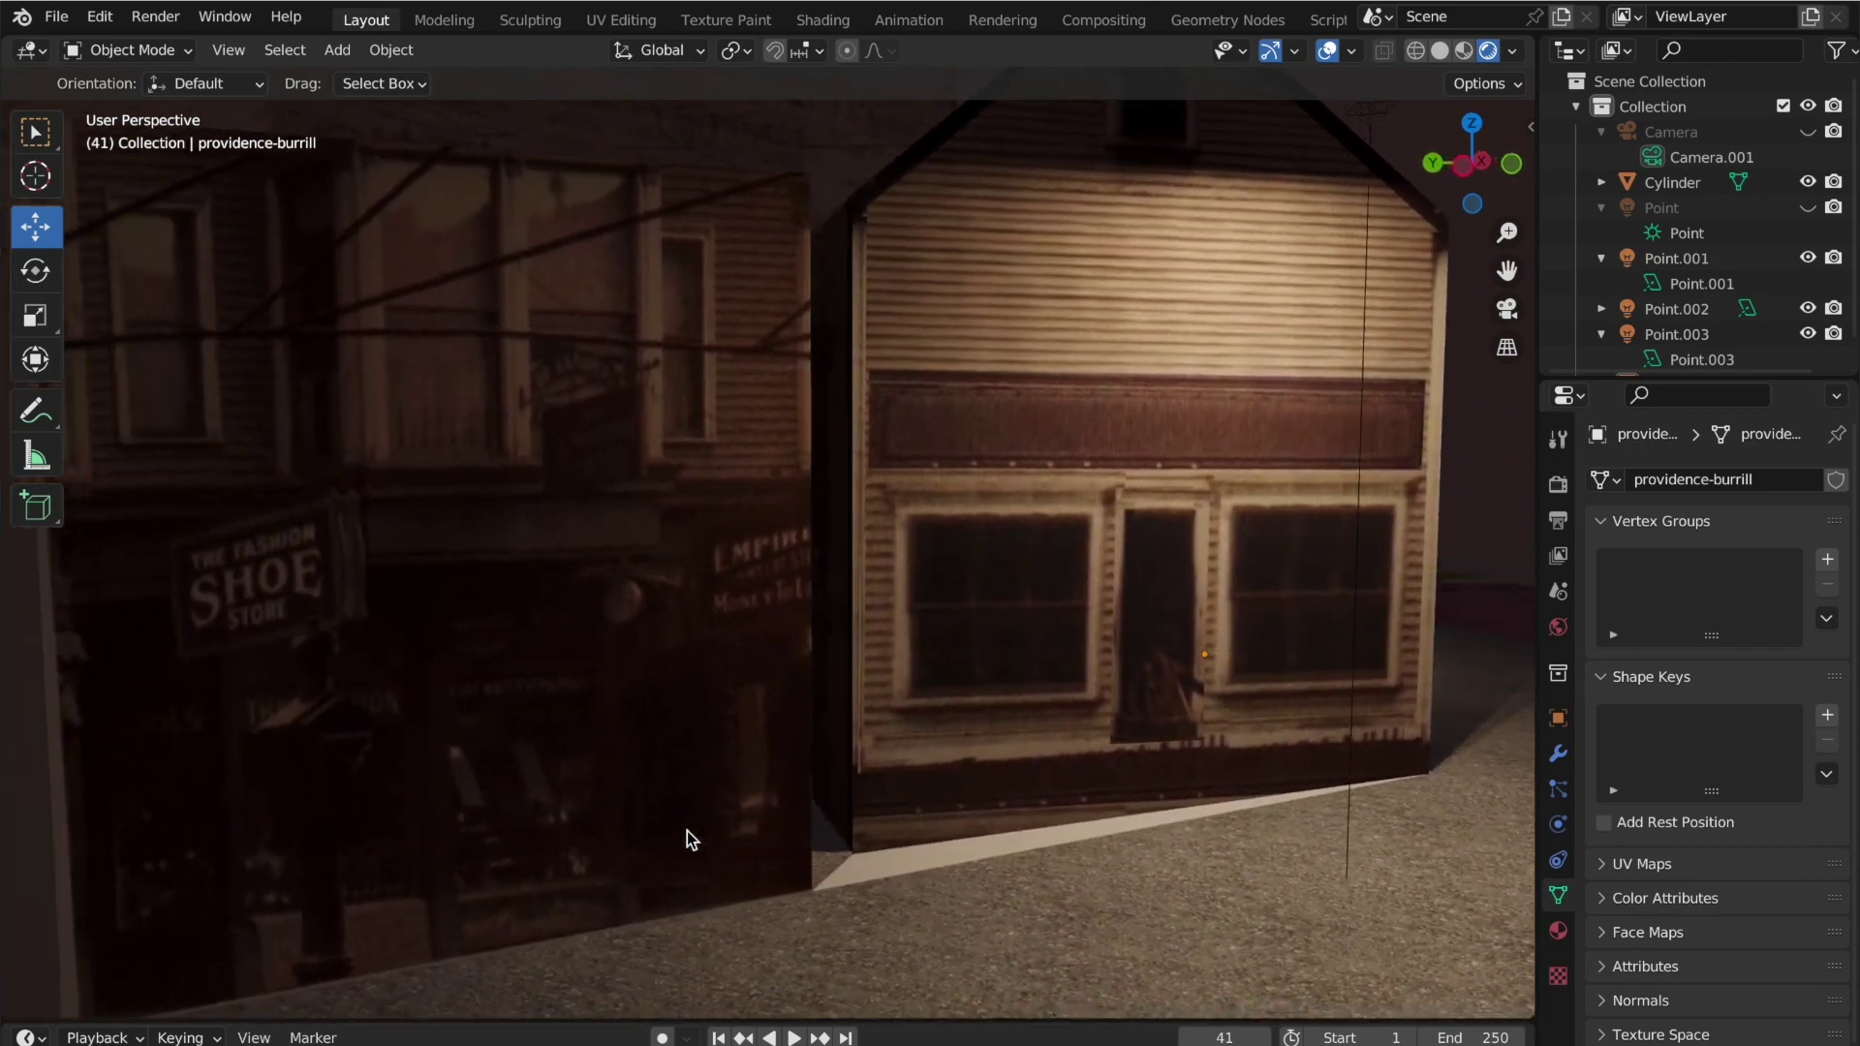
pyautogui.hscroll(10, 688, 831)
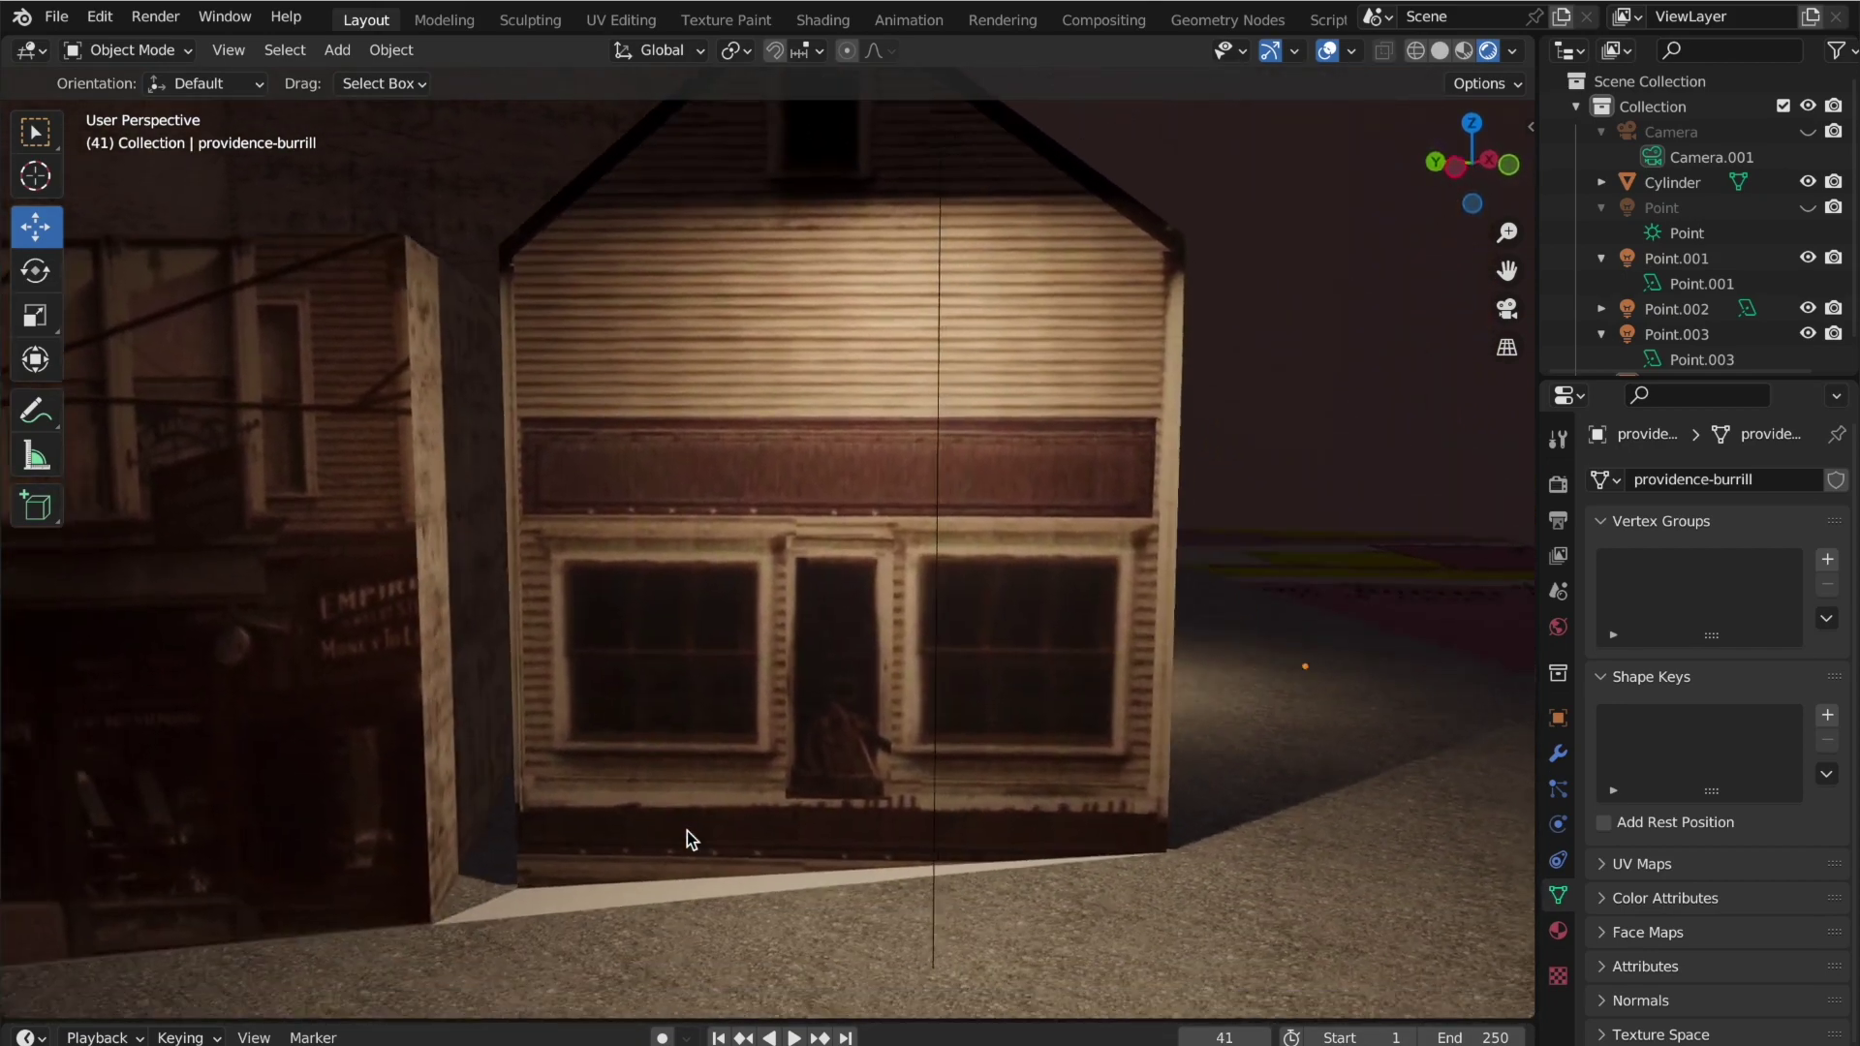
pyautogui.scroll(-5, 687, 831)
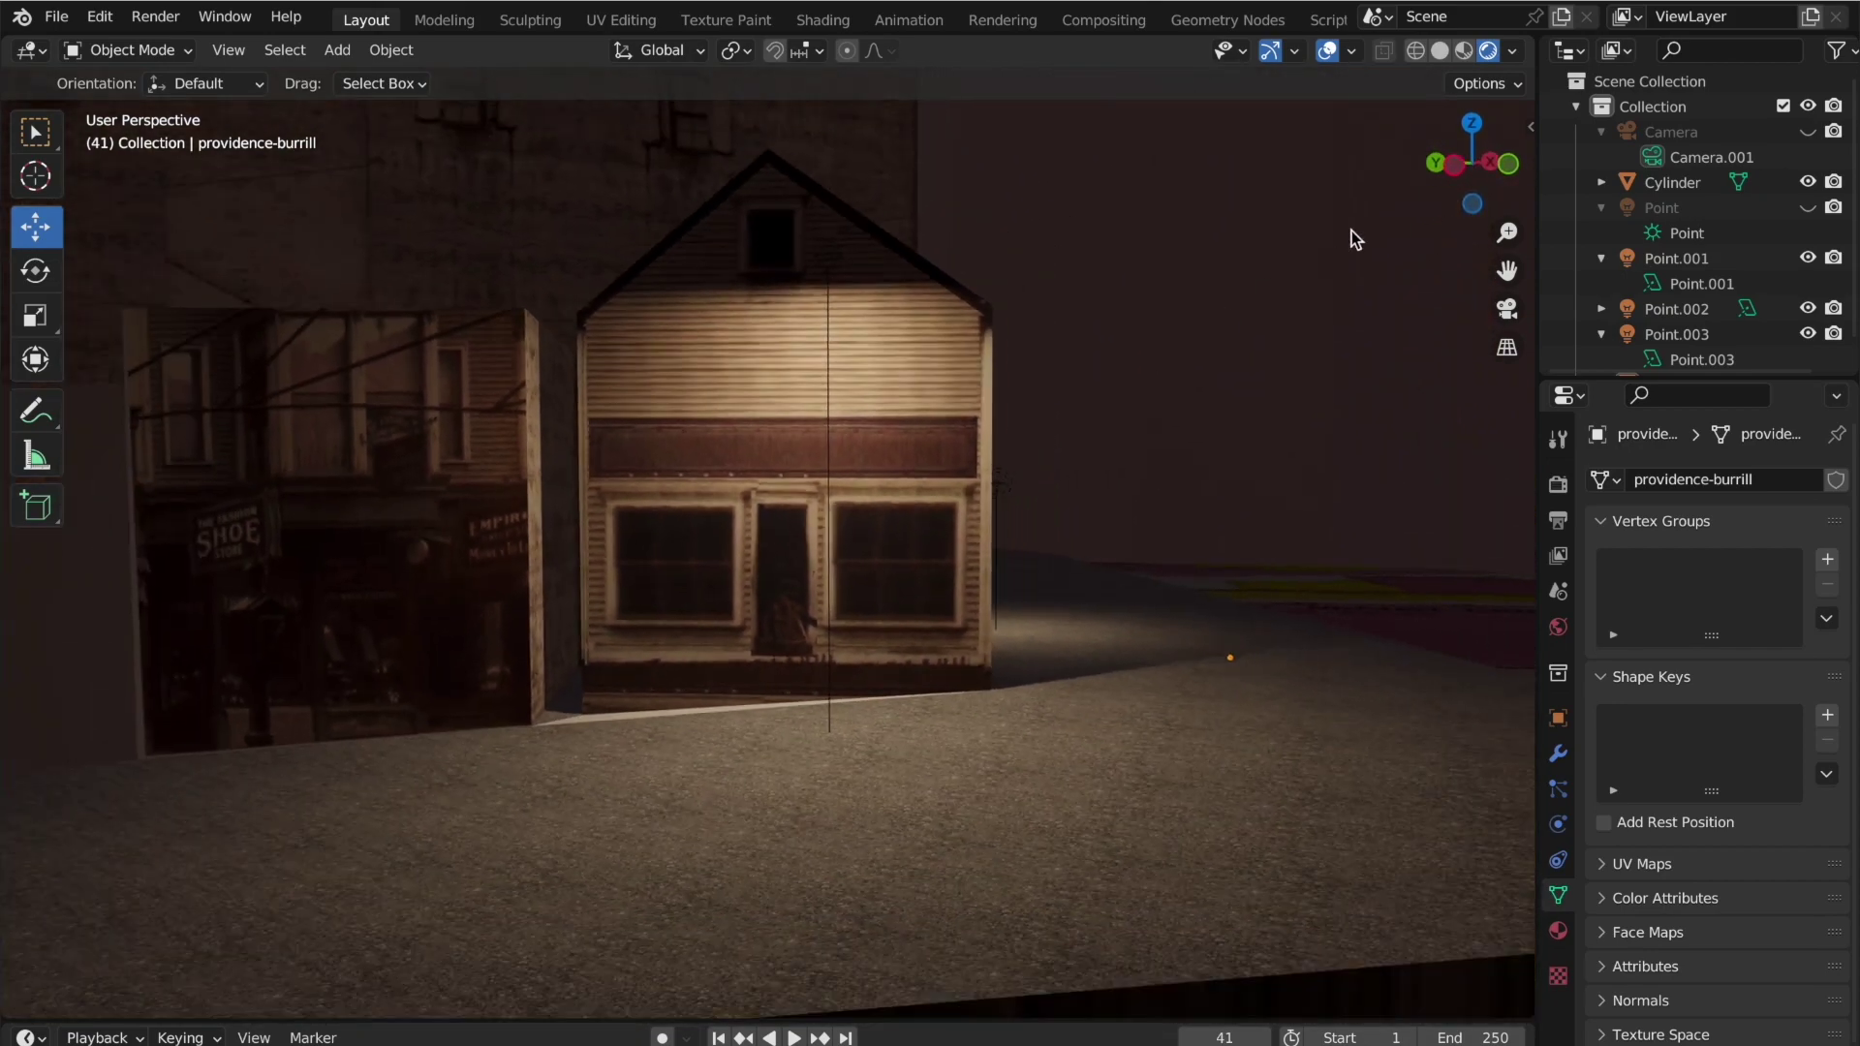